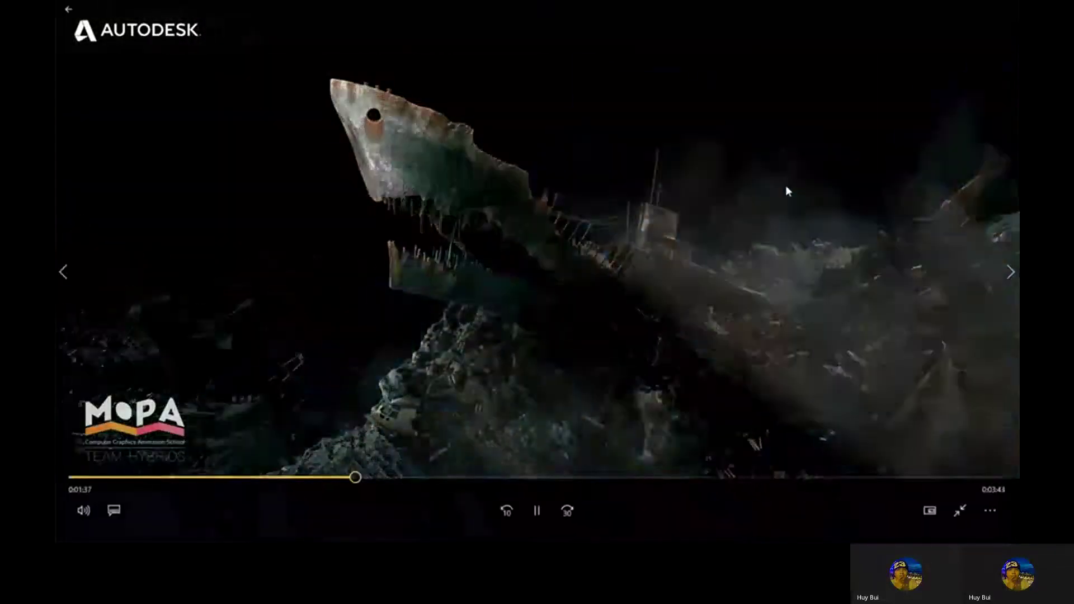
Step: Exit full screen on the showreel, let it play, and pause it at 4:29 on the Ubisoft sword scene
{"action": "double_click", "coordinate": [786, 186]}
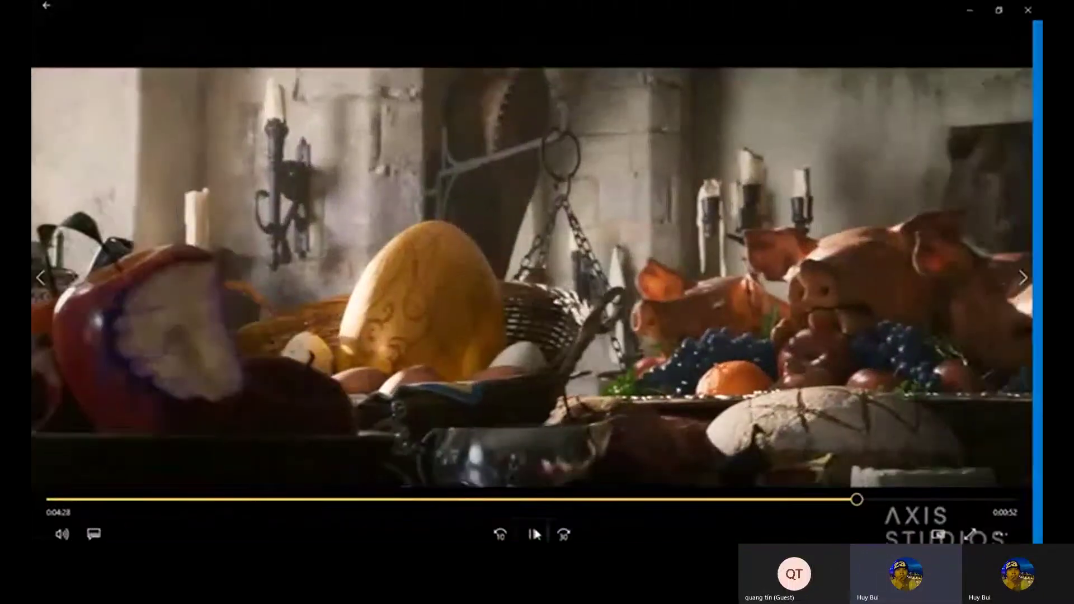
{"action": "left_click", "coordinate": [534, 534]}
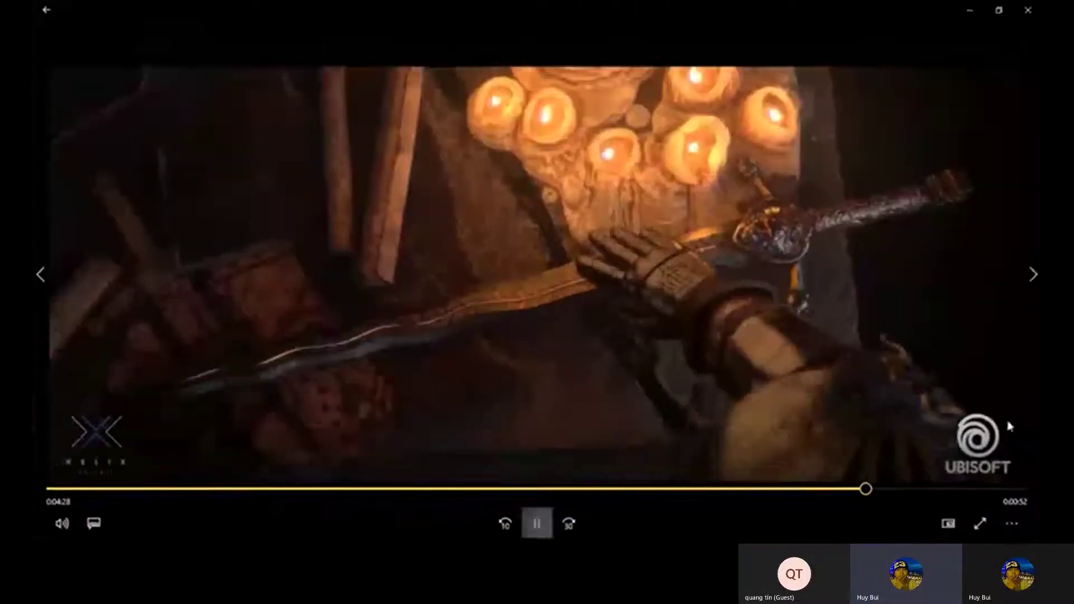
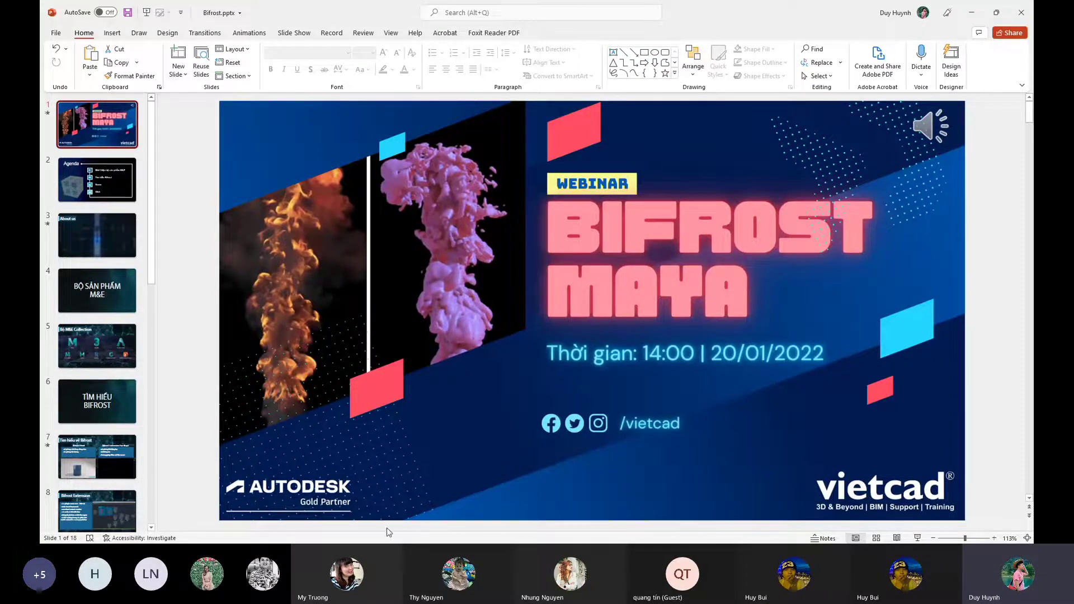
Step: Start the PowerPoint slideshow from the first slide, showing the BỘ SẢN PHẨM M&E title
{"action": "left_click", "coordinate": [134, 116]}
{"action": "key", "text": "F5"}
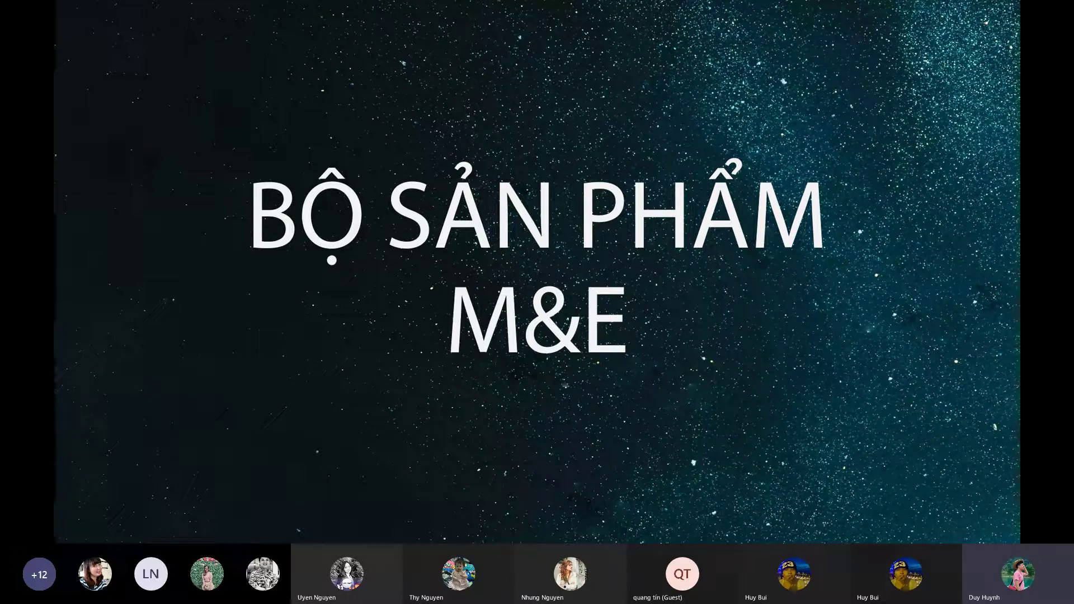
Step: Advance to the Tìm hiểu về Bifrost slide comparing Bifrost Fluid and Bifrost Extension
{"action": "left_click", "coordinate": [735, 99]}
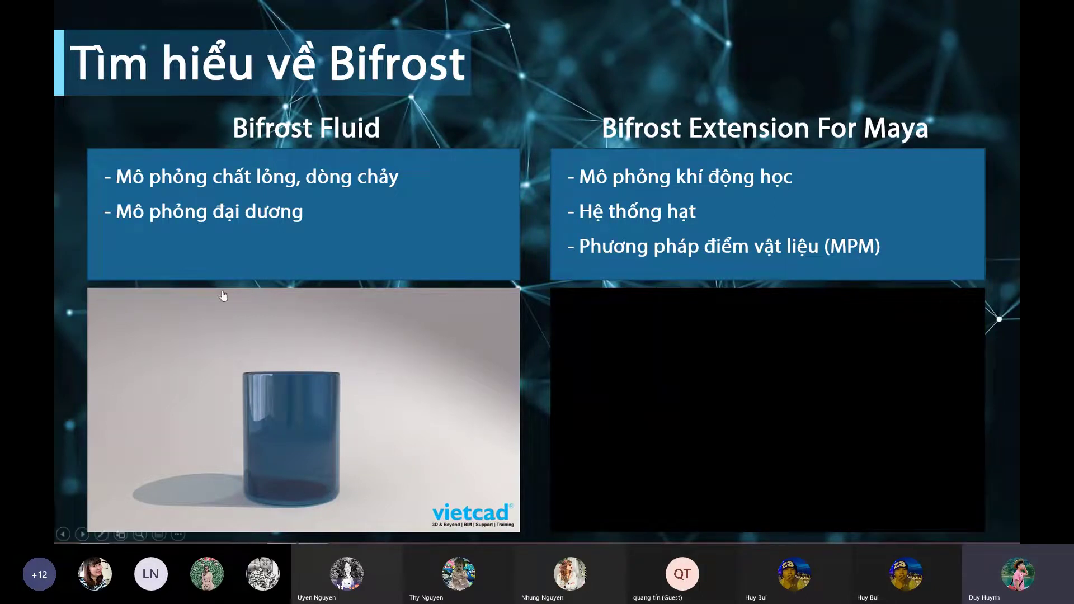
Step: Play the left Bifrost Fluid water-splash demo video on the slide
{"action": "left_click", "coordinate": [216, 521]}
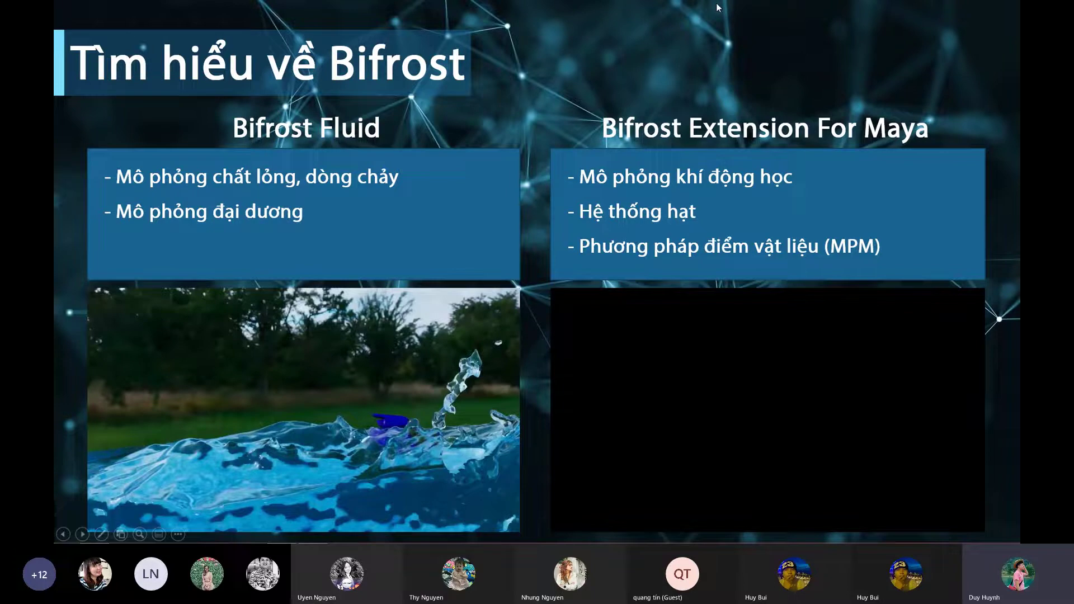
{"action": "mouse_move", "coordinate": [767, 409]}
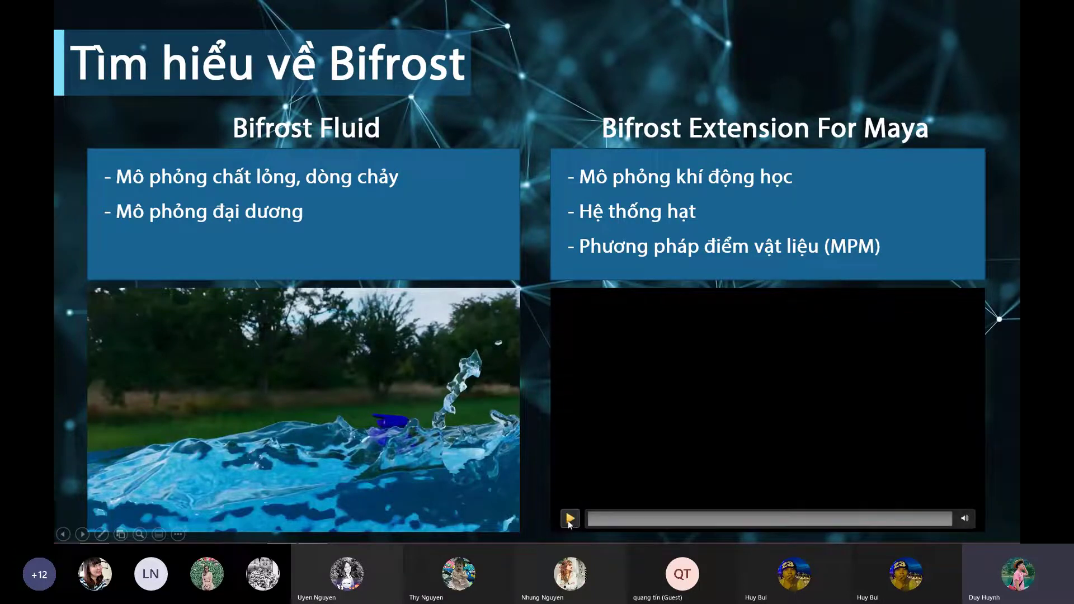
{"action": "left_click", "coordinate": [570, 519]}
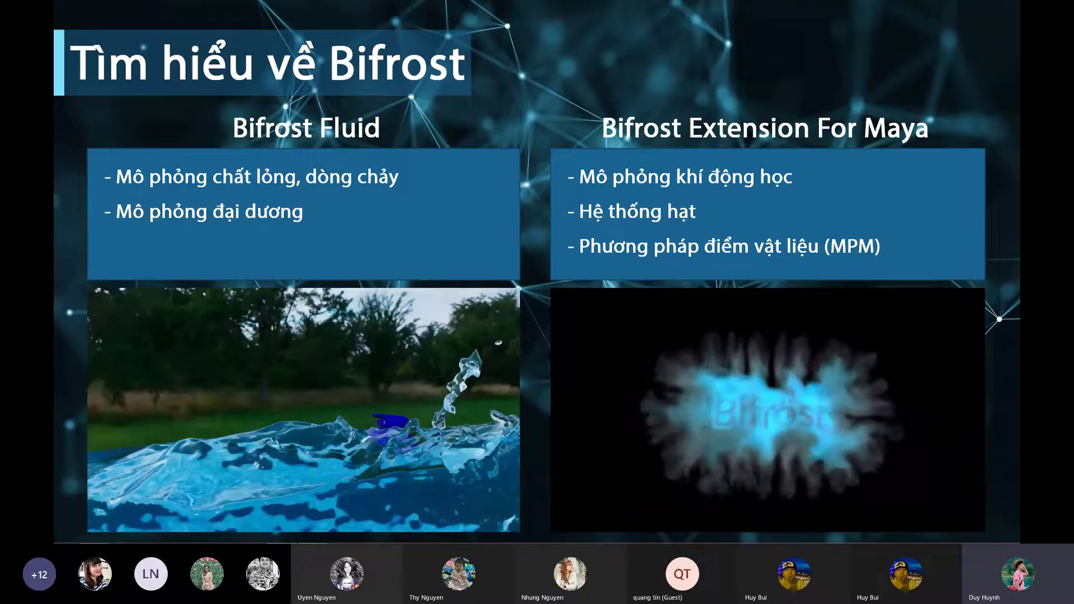
Step: Move to the Bifrost Extension slide showing plugin features and a graph editor image
{"action": "key", "text": "Right"}
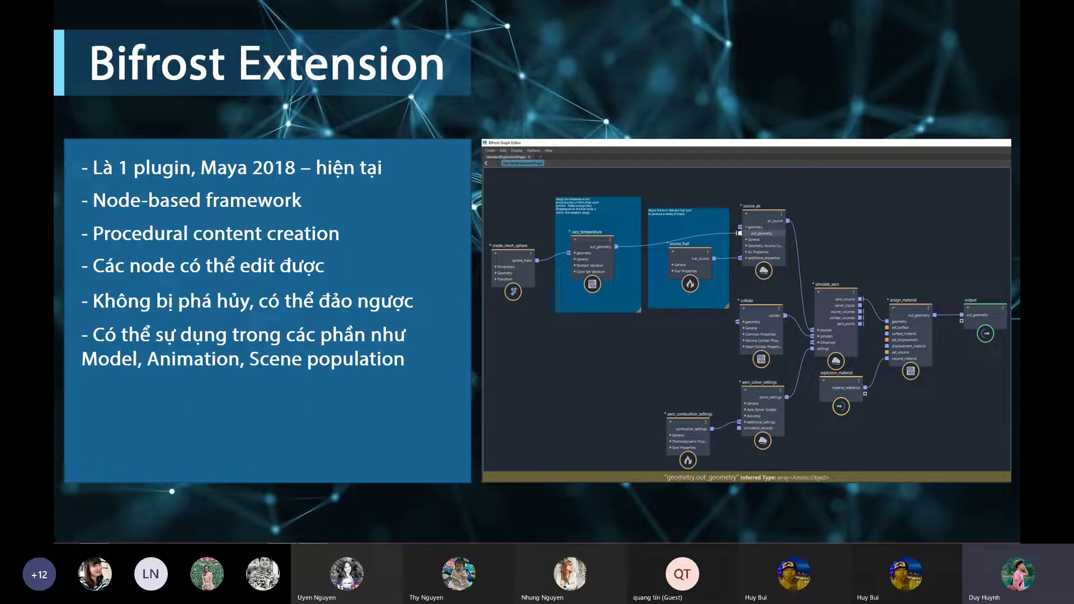
Step: Go to the Làm việc với Bifrost slide and start its embedded Maya demo video
{"action": "key", "text": "Right"}
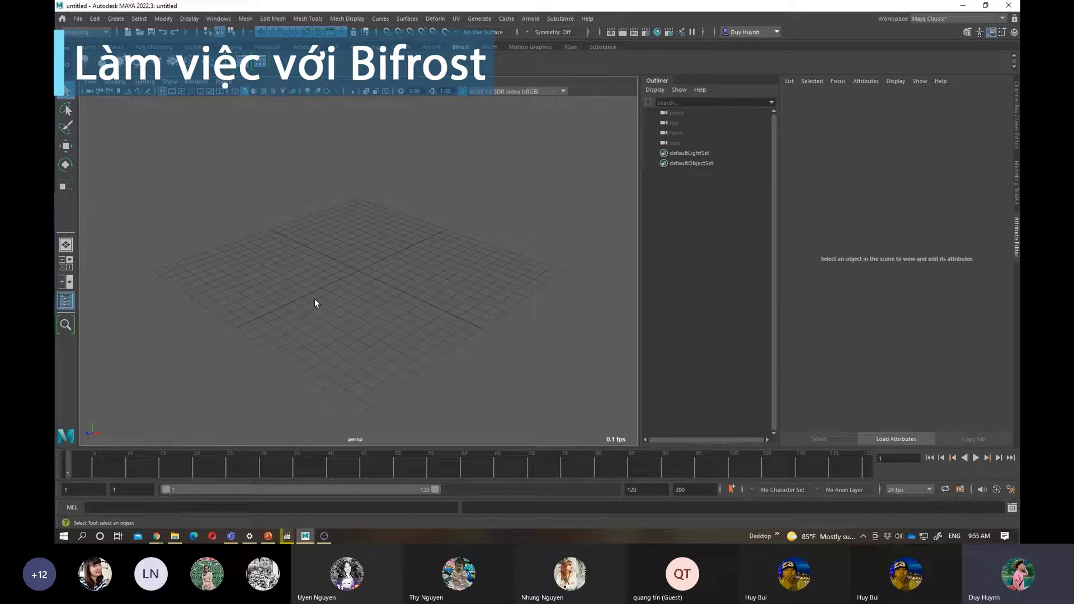
{"action": "left_click", "coordinate": [216, 533]}
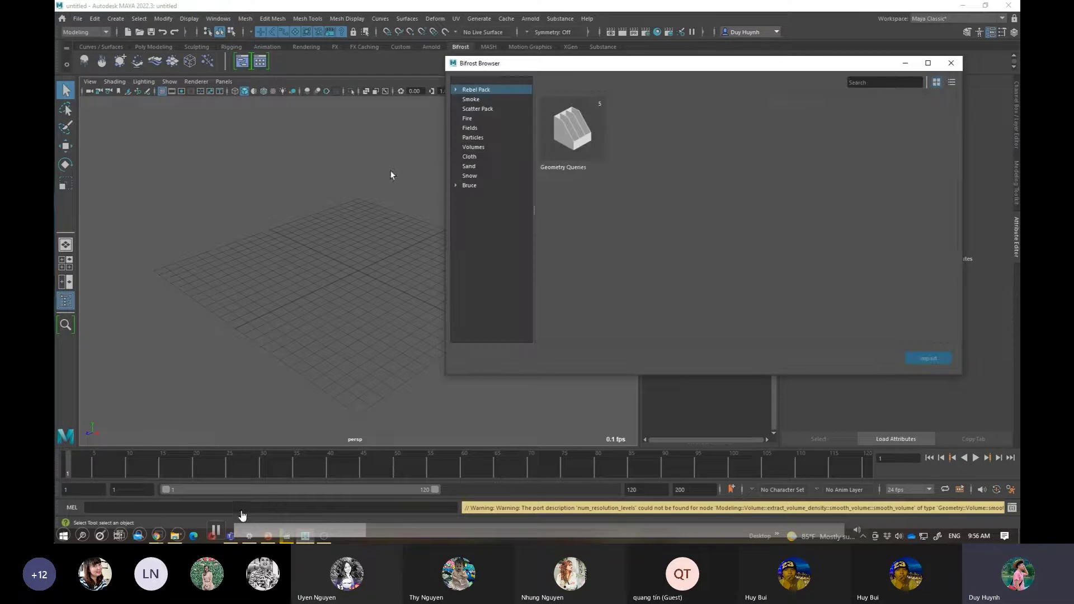
Step: Pause and resume the Maya demo until the Time Slider preferences at 24 fps appear
{"action": "left_click", "coordinate": [216, 531]}
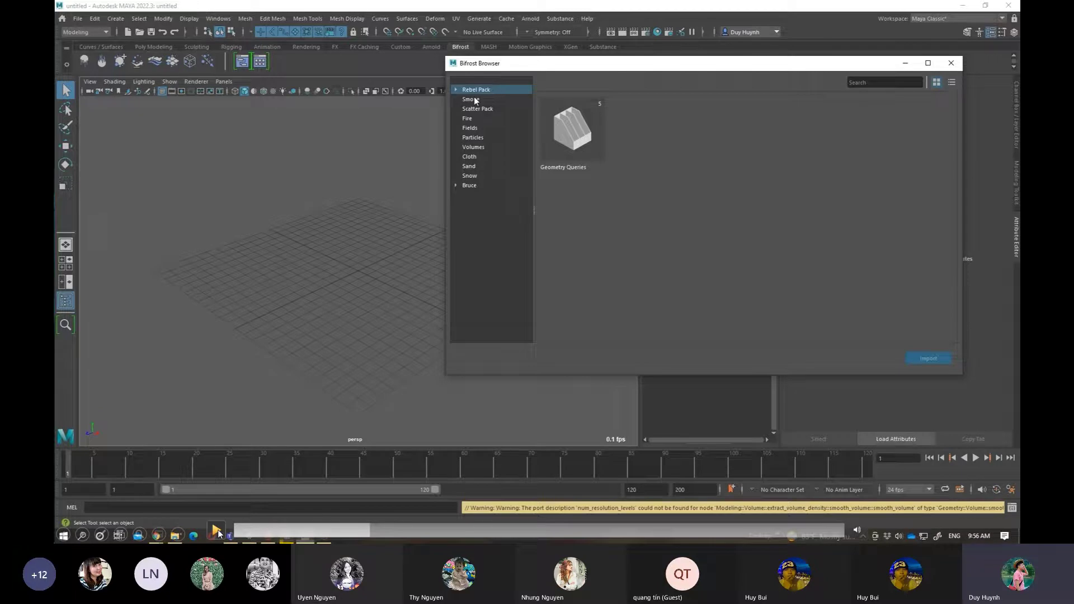
{"action": "left_click", "coordinate": [217, 531]}
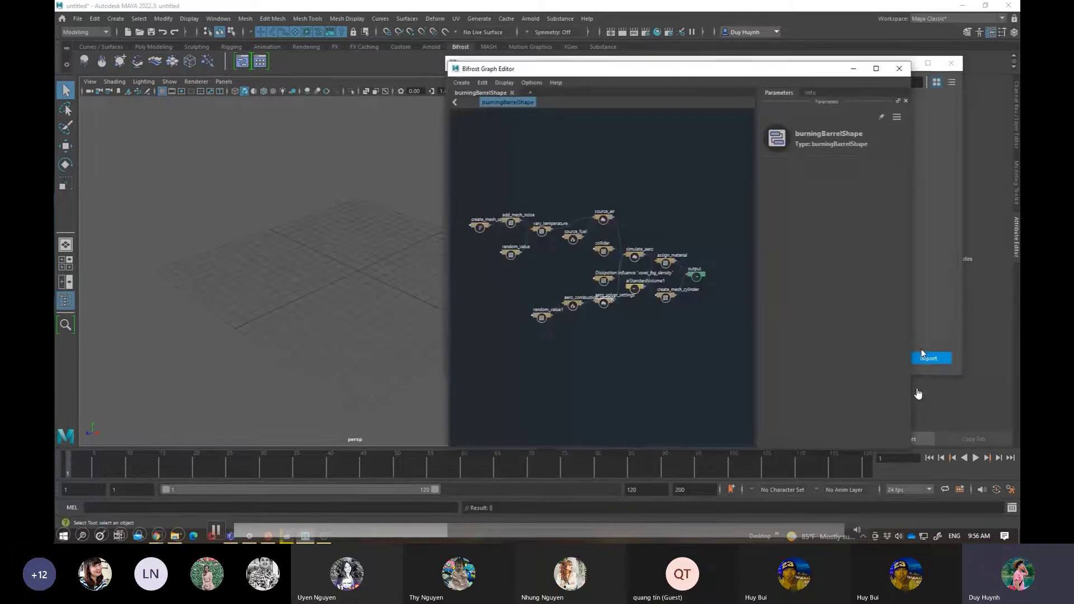
{"action": "left_click", "coordinate": [216, 530]}
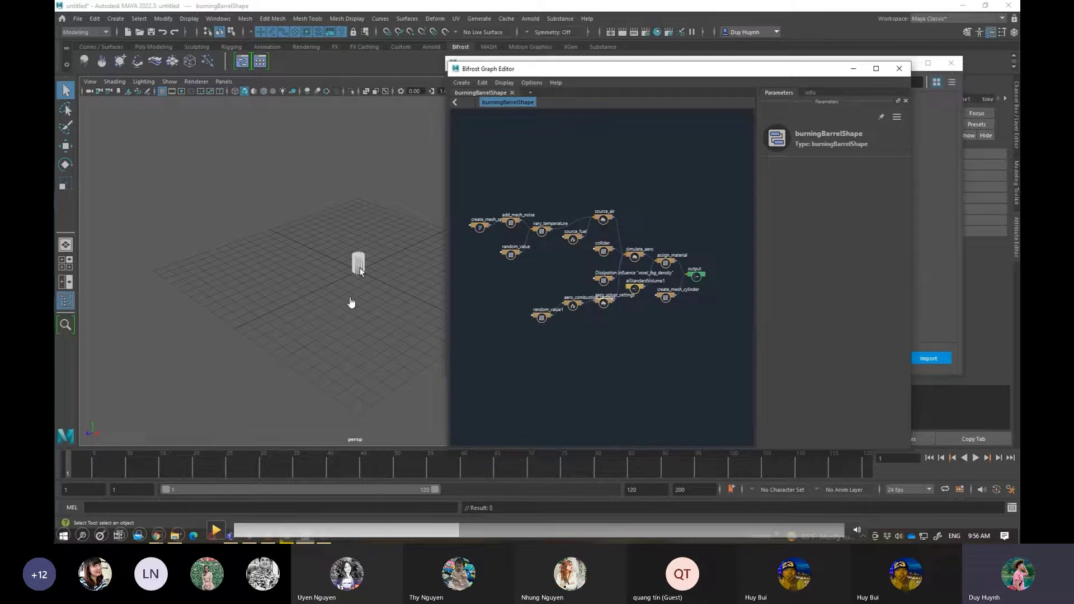
{"action": "left_click", "coordinate": [217, 533]}
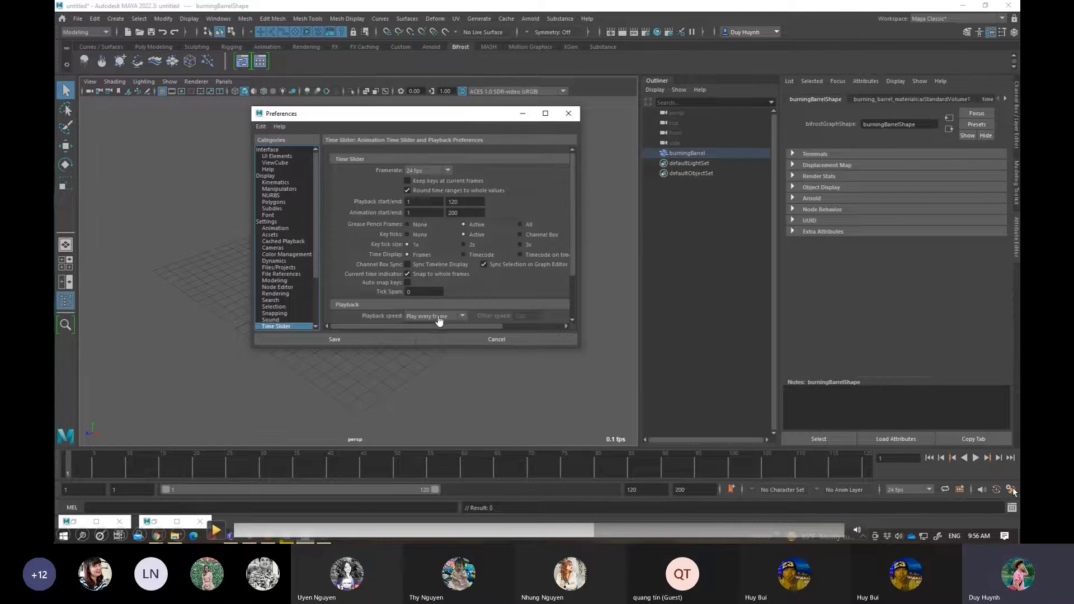
Step: Cancel Preferences, zoom and pan onto the burning barrel, and play its animation
{"action": "left_click", "coordinate": [217, 532]}
{"action": "left_click", "coordinate": [508, 340]}
{"action": "scroll", "coordinate": [361, 266], "scroll_direction": "up", "scroll_amount": 2}
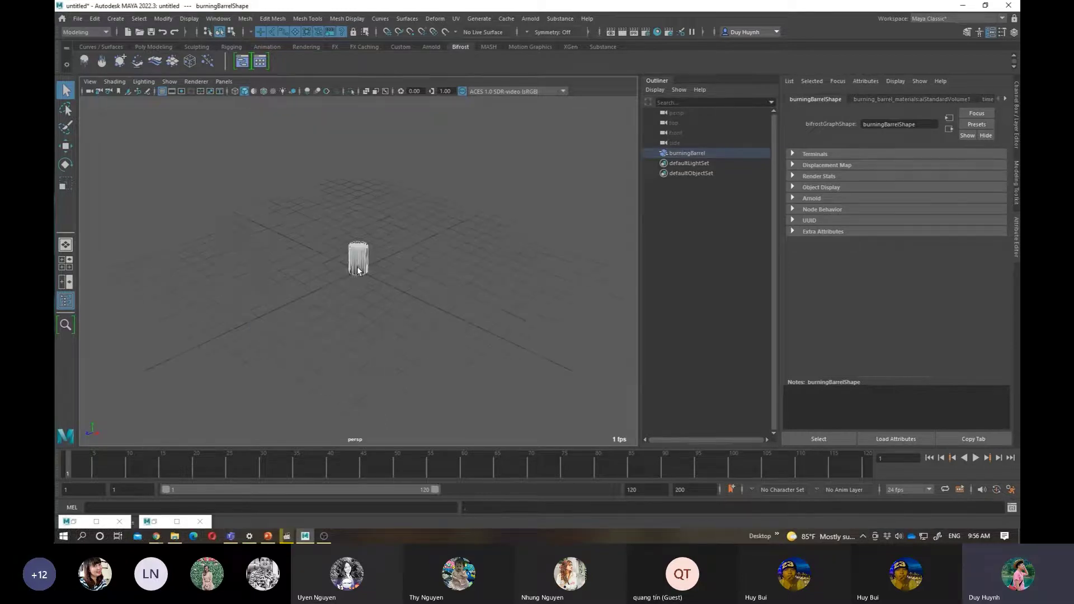
{"action": "scroll", "coordinate": [361, 267], "scroll_direction": "up", "scroll_amount": 3}
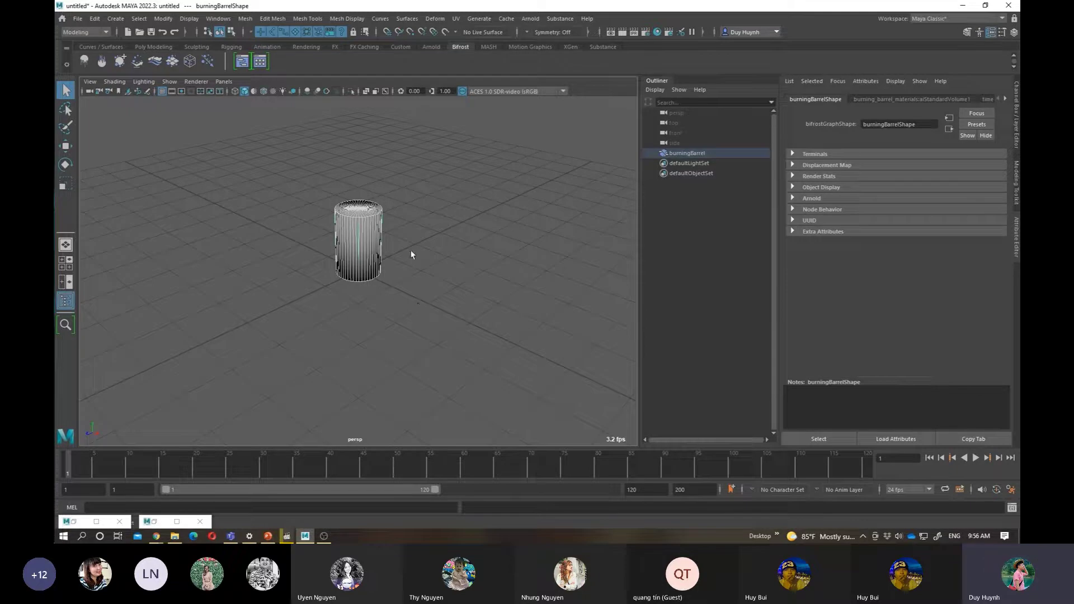
{"action": "middle_click_drag", "start_coordinate": [410, 254], "coordinate": [439, 326], "text": "alt"}
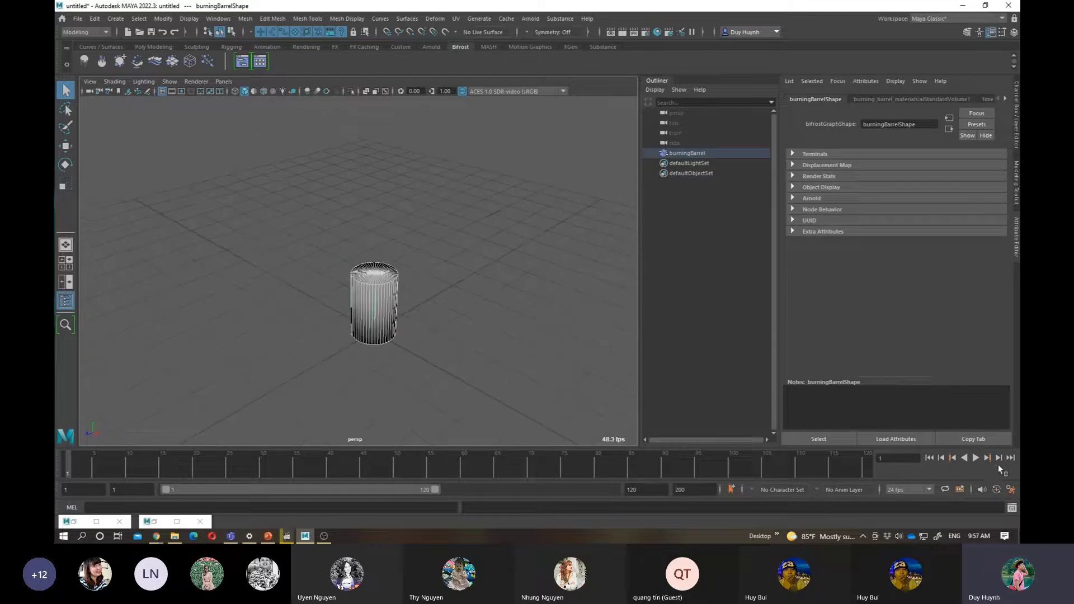
{"action": "left_click", "coordinate": [976, 458]}
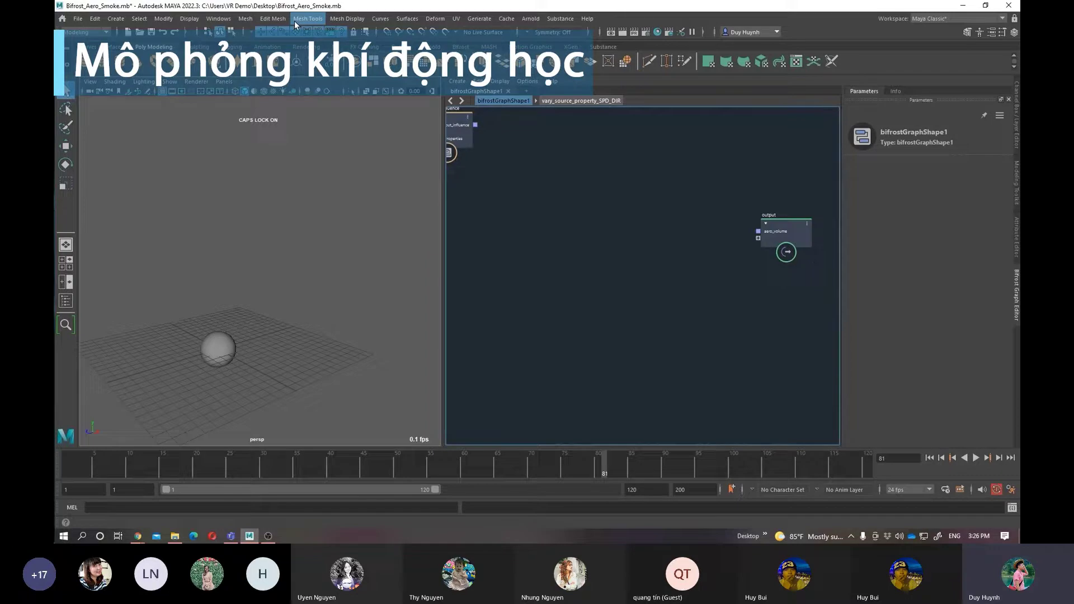
Step: Play the demo until the Outliner shows pPlatonic1 selected, then pause
{"action": "left_click", "coordinate": [216, 533]}
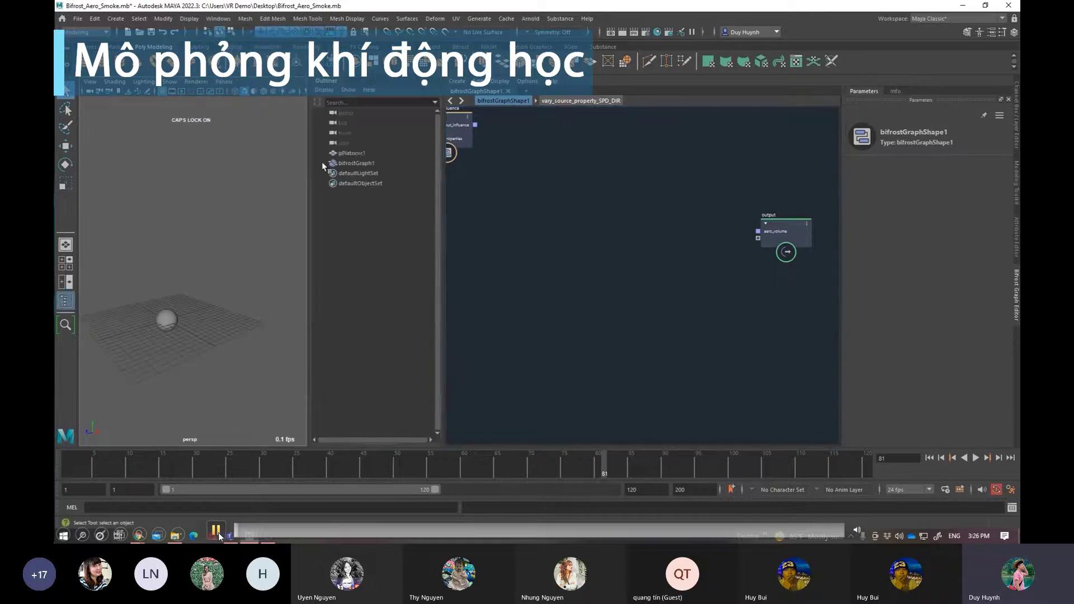
{"action": "left_click", "coordinate": [216, 533]}
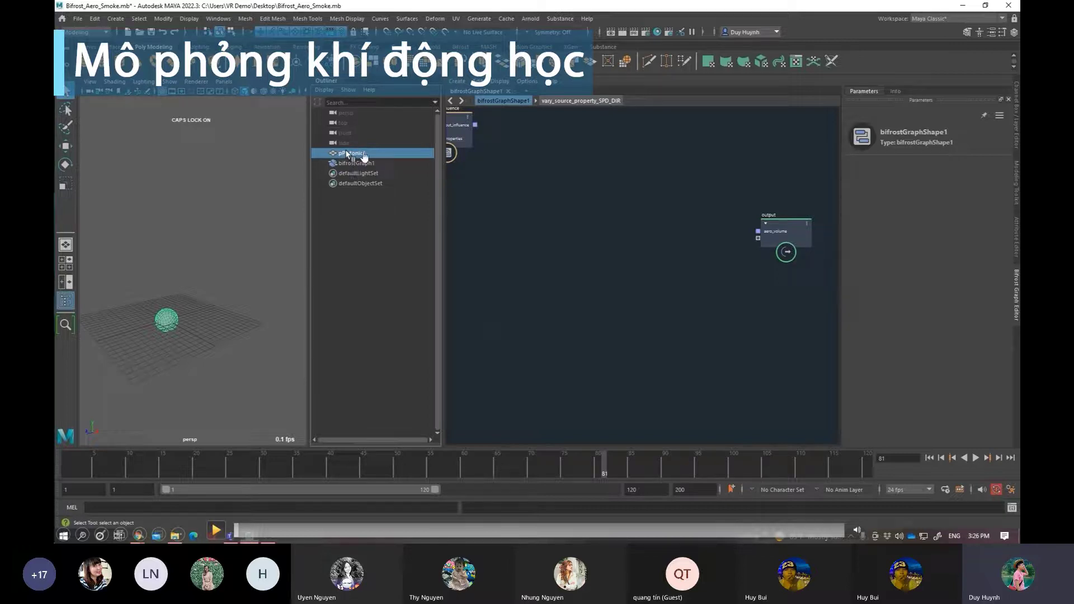
Step: Drag pPlatonic1 into the graph and play through wiring simulate_aero1's aero_volume to output
{"action": "left_click_drag", "start_coordinate": [354, 156], "coordinate": [553, 179]}
{"action": "left_click", "coordinate": [218, 534]}
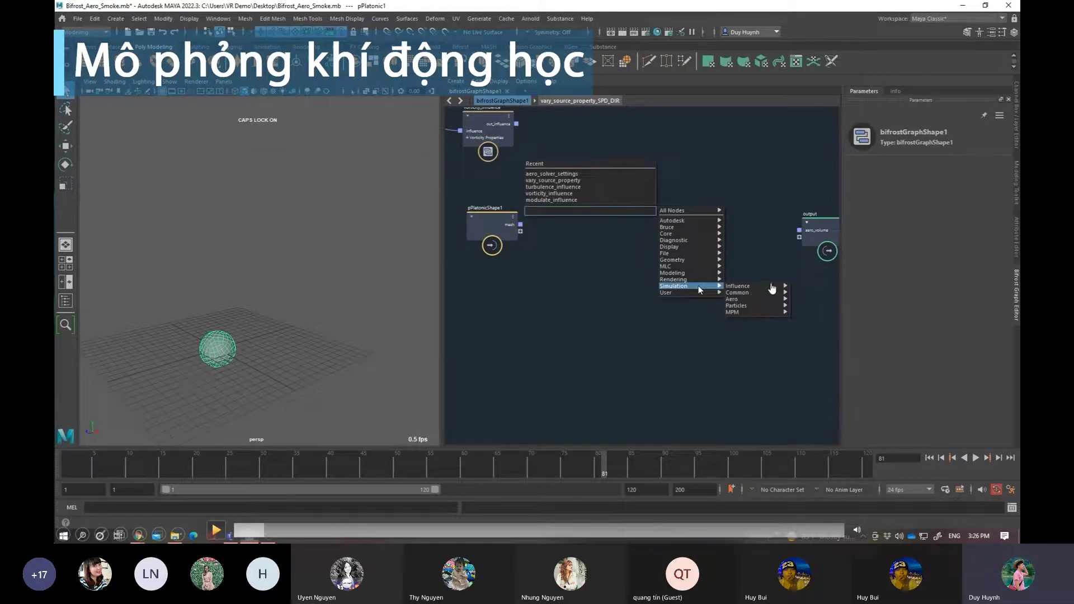
{"action": "left_click", "coordinate": [217, 532]}
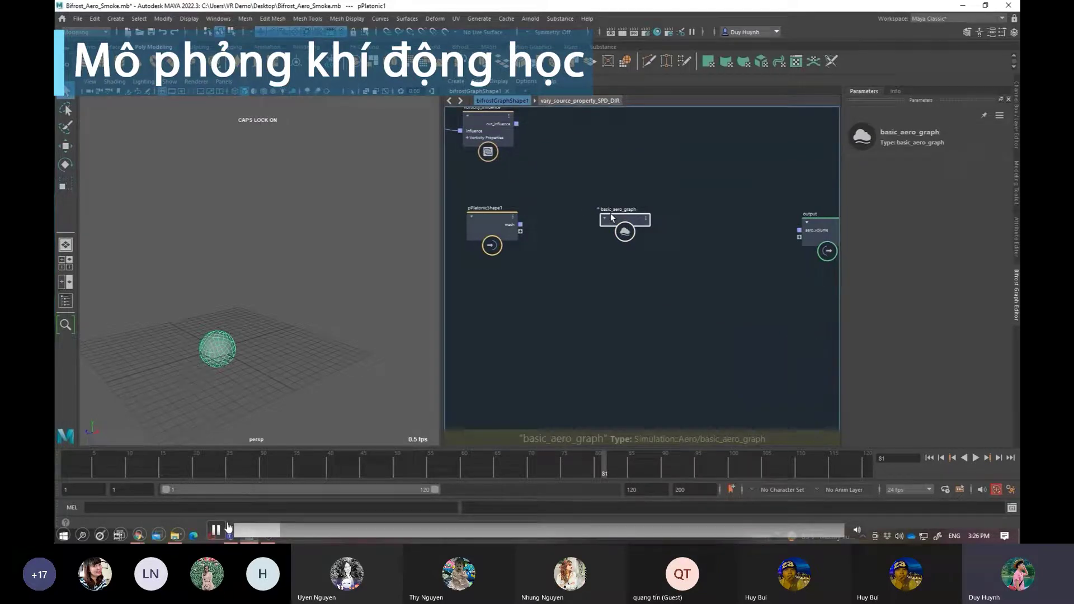
{"action": "left_click", "coordinate": [228, 528]}
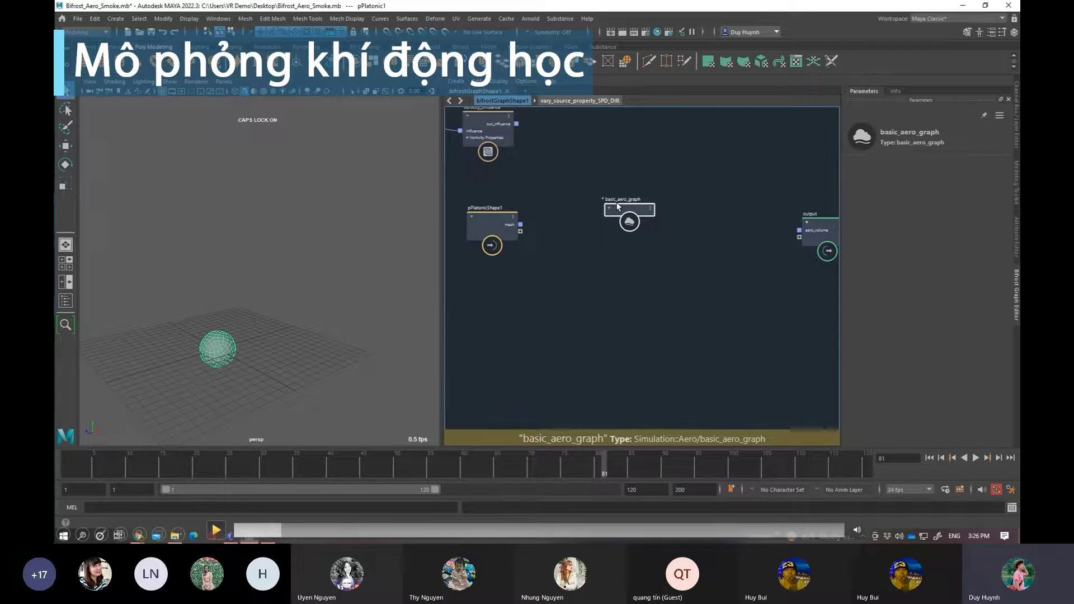
{"action": "left_click", "coordinate": [215, 532]}
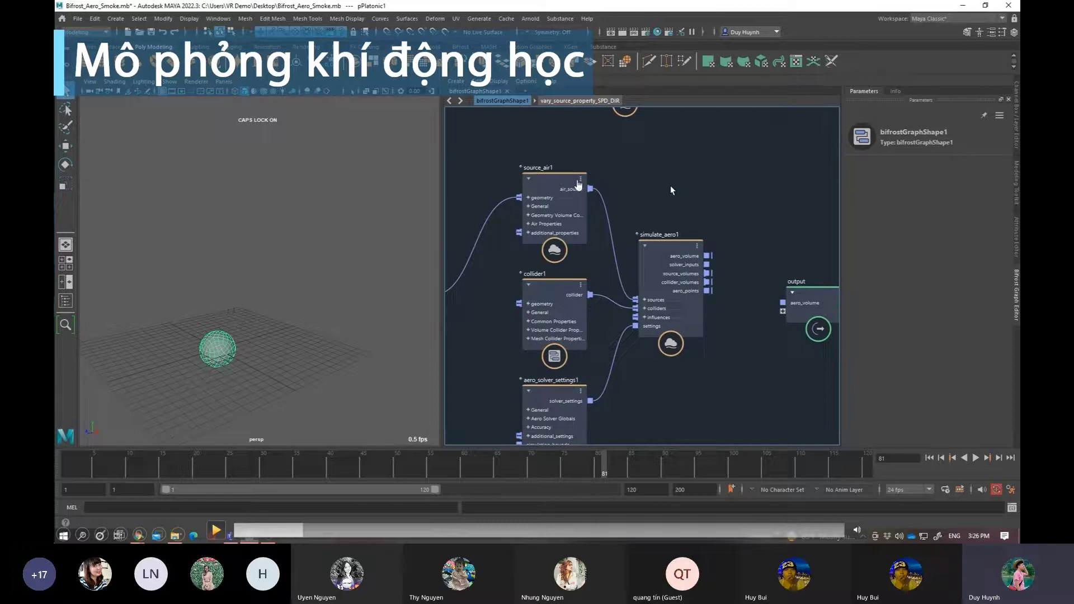
{"action": "left_click", "coordinate": [217, 531]}
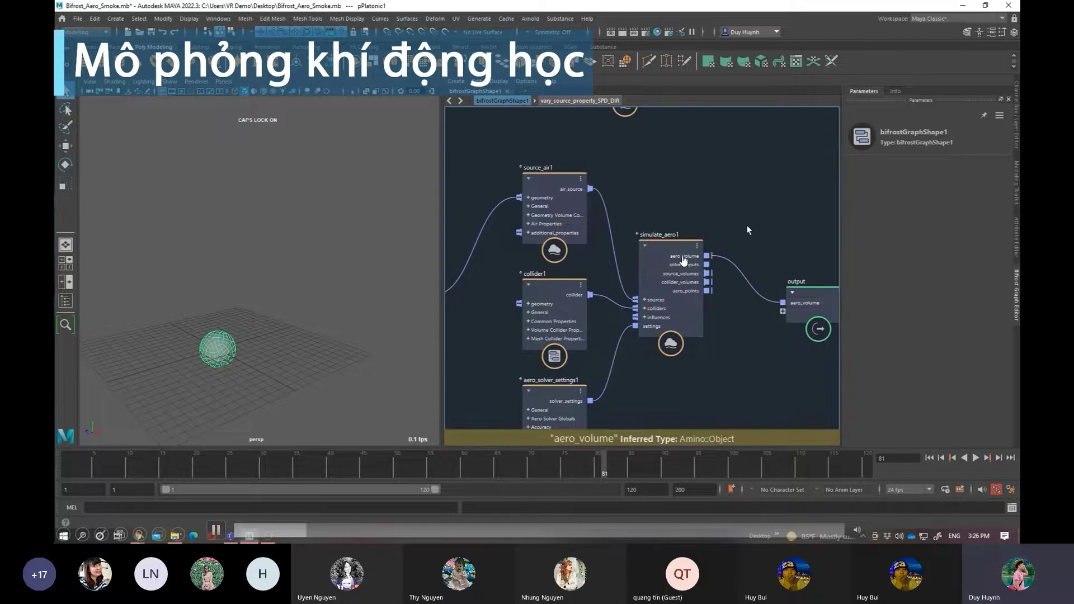
Step: Run the aero simulation and stop it at frame 83 with the smoke plume risen
{"action": "key", "text": "space"}
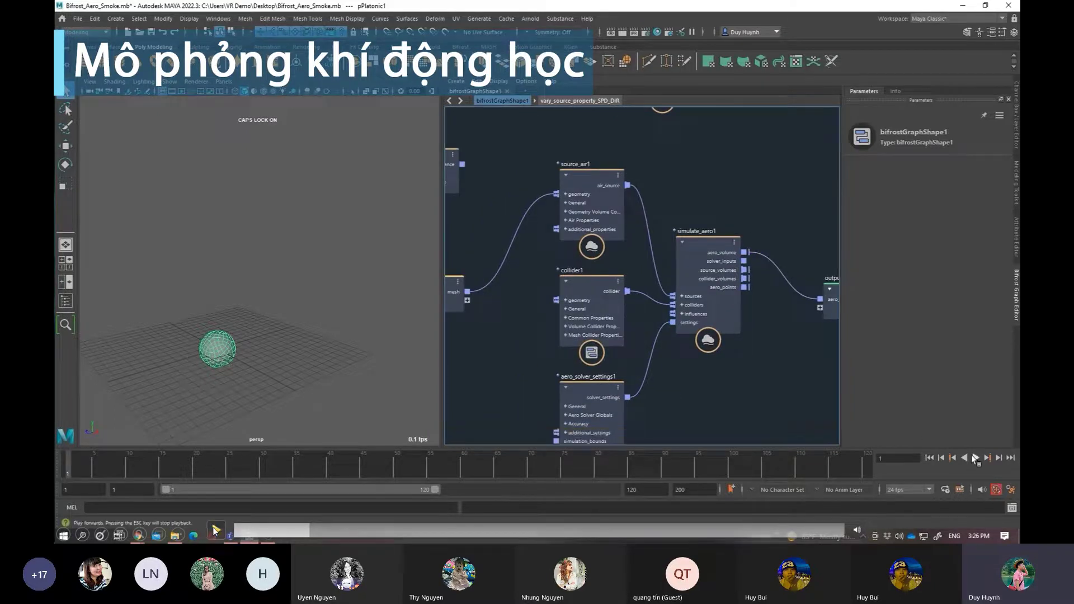
{"action": "key", "text": "space"}
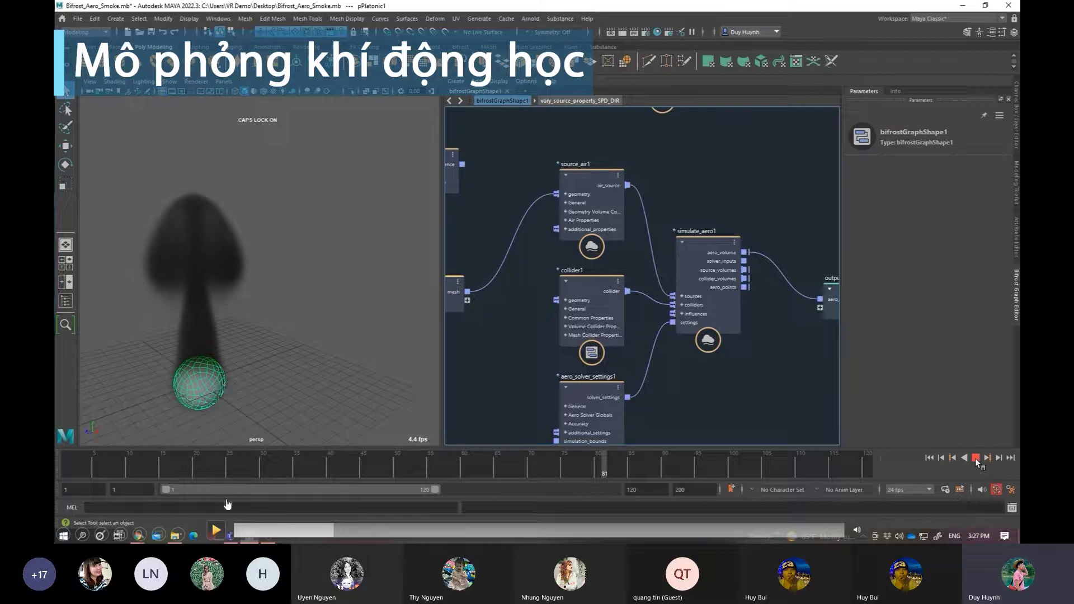
{"action": "left_click", "coordinate": [975, 458]}
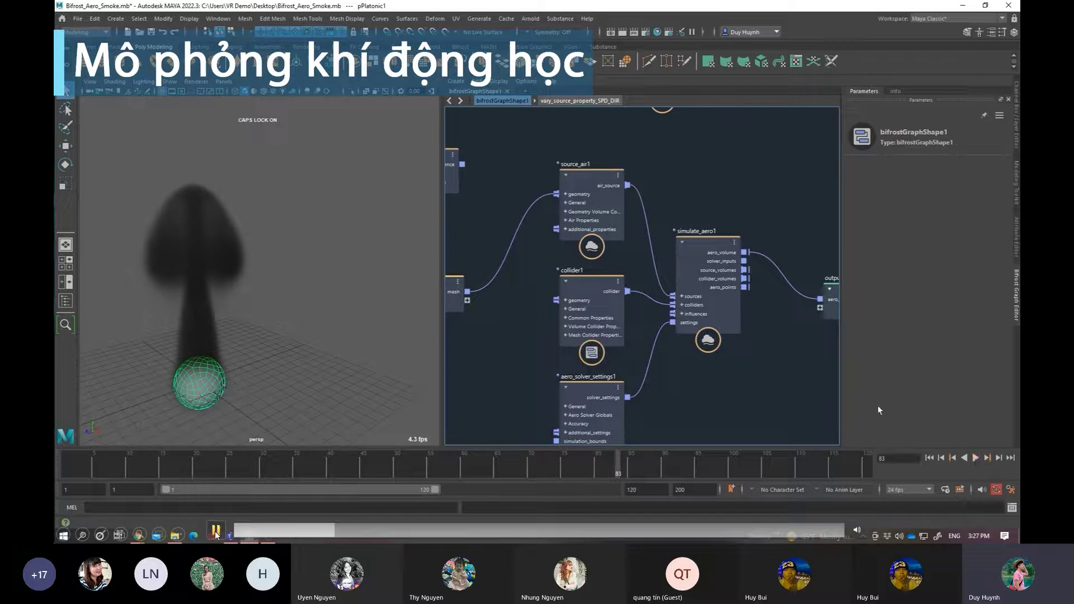
Step: Orbit around the plume and show source_air1's parameters (Fog Density 2.5, Temperature 250)
{"action": "scroll", "coordinate": [306, 347], "scroll_direction": "down", "scroll_amount": 2}
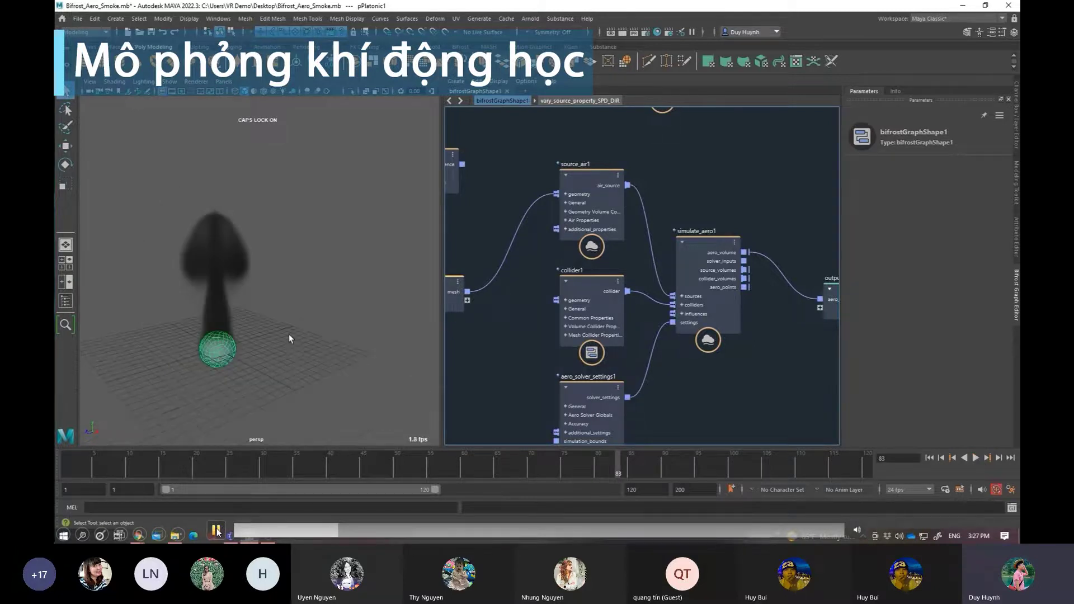
{"action": "mouse_move", "coordinate": [302, 314]}
{"action": "left_mouse_down", "text": "alt"}
{"action": "mouse_move", "coordinate": [395, 310]}
{"action": "mouse_move", "coordinate": [305, 288]}
{"action": "left_mouse_up", "text": "alt"}
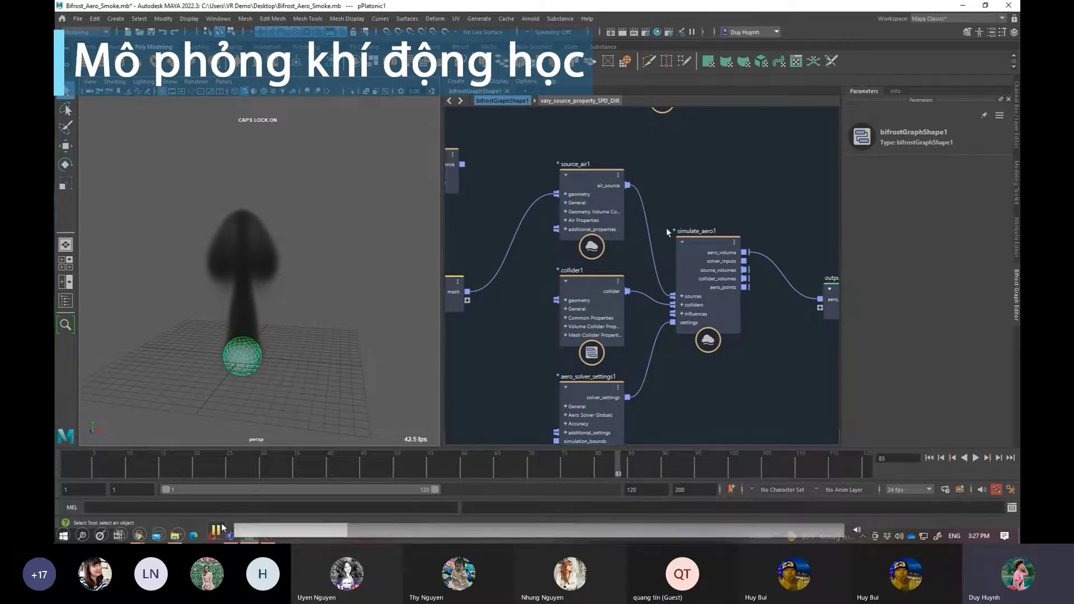
{"action": "scroll", "coordinate": [689, 200], "scroll_direction": "down", "scroll_amount": 2}
{"action": "left_click", "coordinate": [633, 178]}
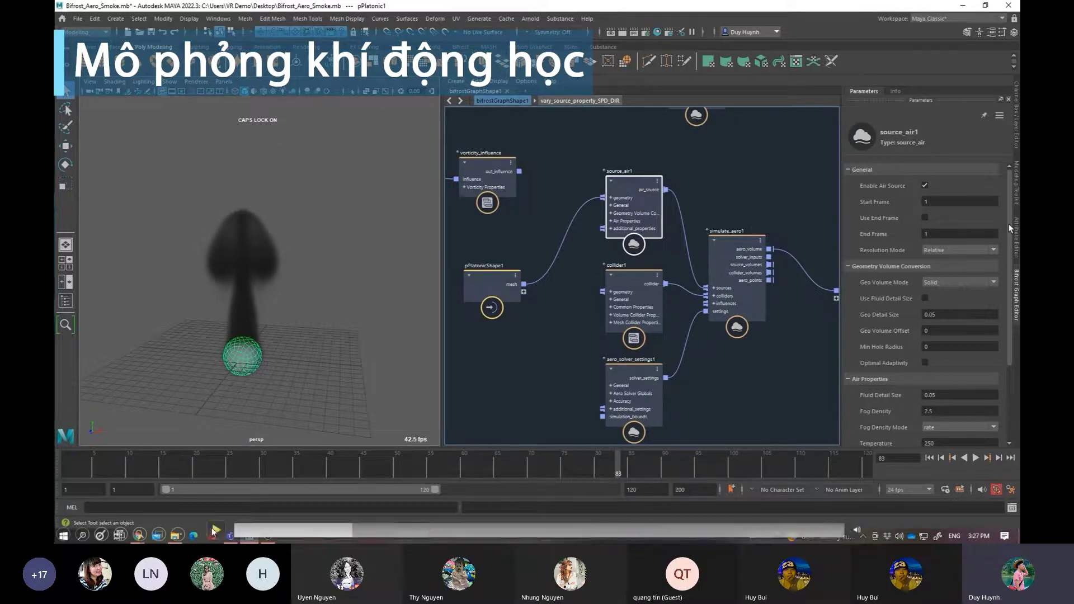
Step: Change source_air1's Geo Detail Size from 0.05 to 0.08, keeping Fog Density 2.5 and Temperature 250
{"action": "left_click_drag", "start_coordinate": [1008, 224], "coordinate": [1002, 292]}
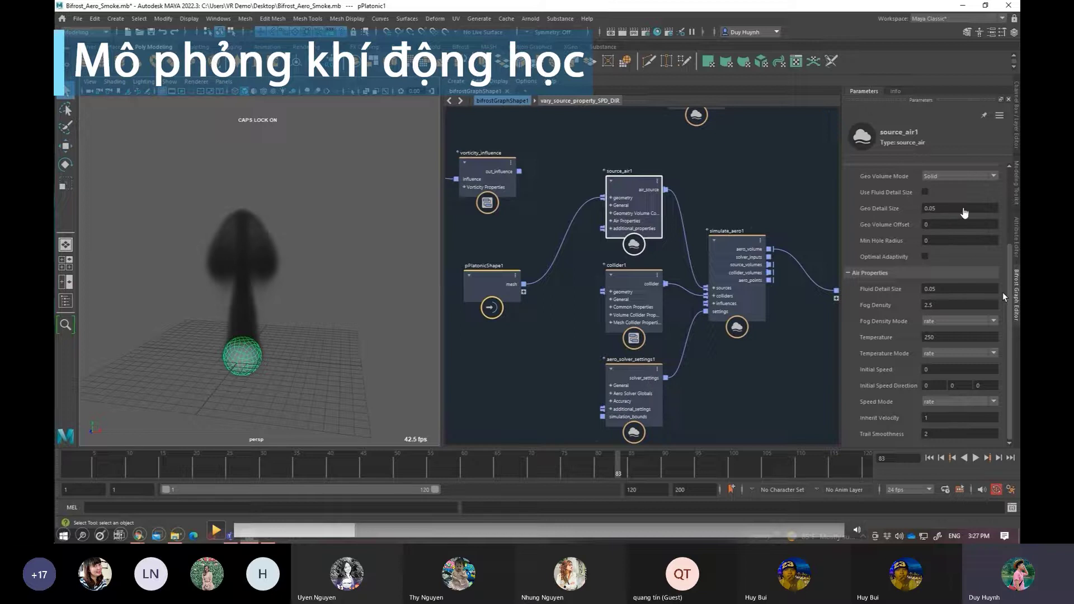
{"action": "left_click", "coordinate": [216, 531]}
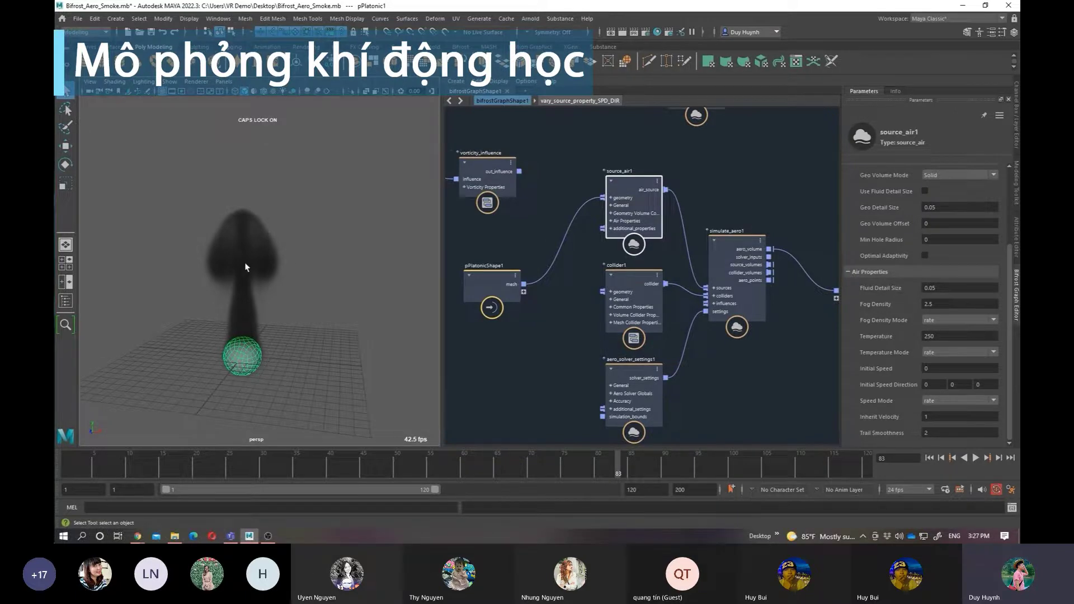
{"action": "left_click", "coordinate": [948, 207]}
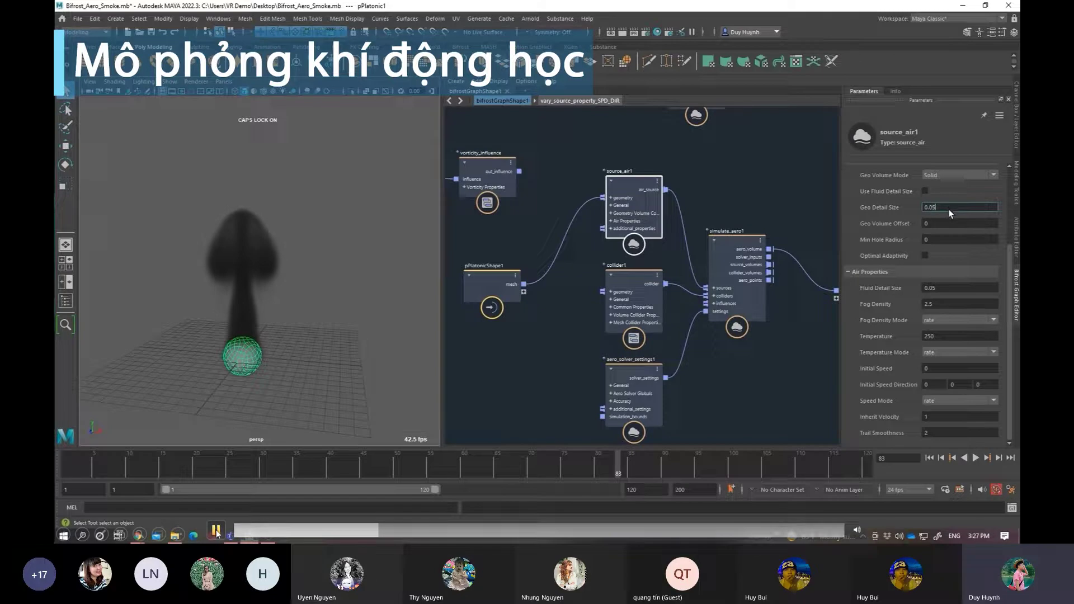
{"action": "type", "text": "8"}
{"action": "key", "text": "Return"}
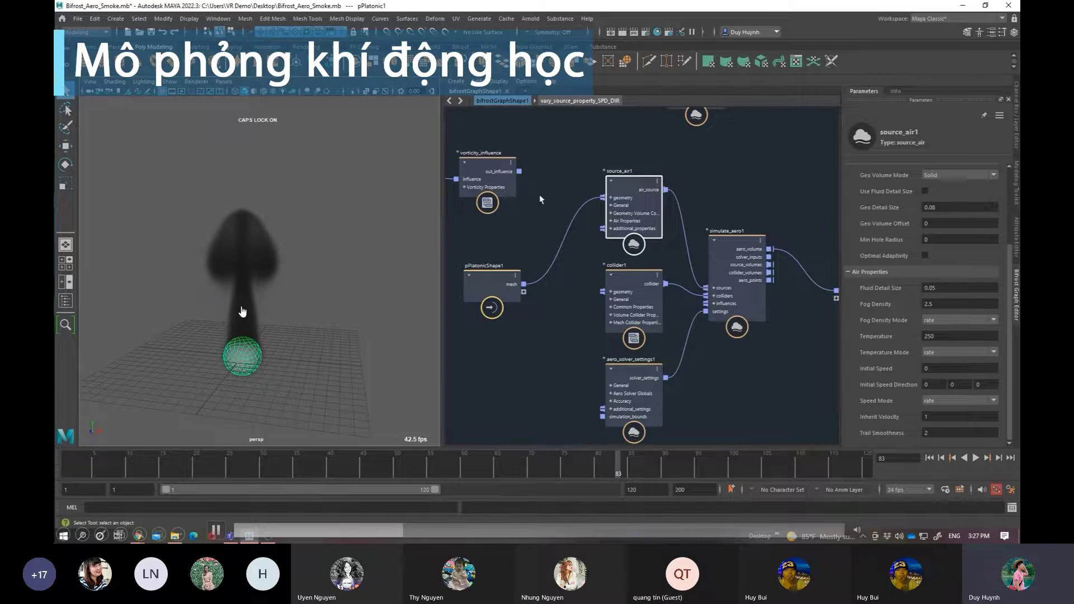
Step: Delete source_air1, collider1, aero_solver_settings1 and simulate_aero1, leaving the vary_source_property nodes in view
{"action": "left_click", "coordinate": [576, 177]}
{"action": "scroll", "coordinate": [576, 178], "scroll_direction": "down", "scroll_amount": 2}
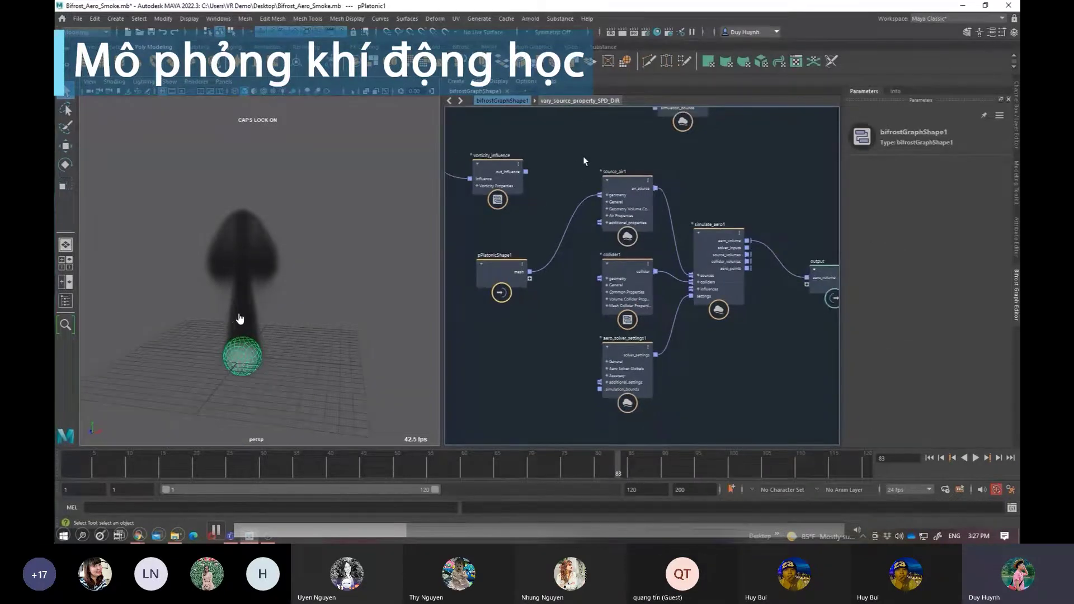
{"action": "mouse_move", "coordinate": [584, 156]}
{"action": "middle_mouse_down"}
{"action": "mouse_move", "coordinate": [618, 199]}
{"action": "mouse_move", "coordinate": [510, 203]}
{"action": "middle_mouse_up"}
{"action": "middle_click_drag", "start_coordinate": [589, 202], "coordinate": [585, 183]}
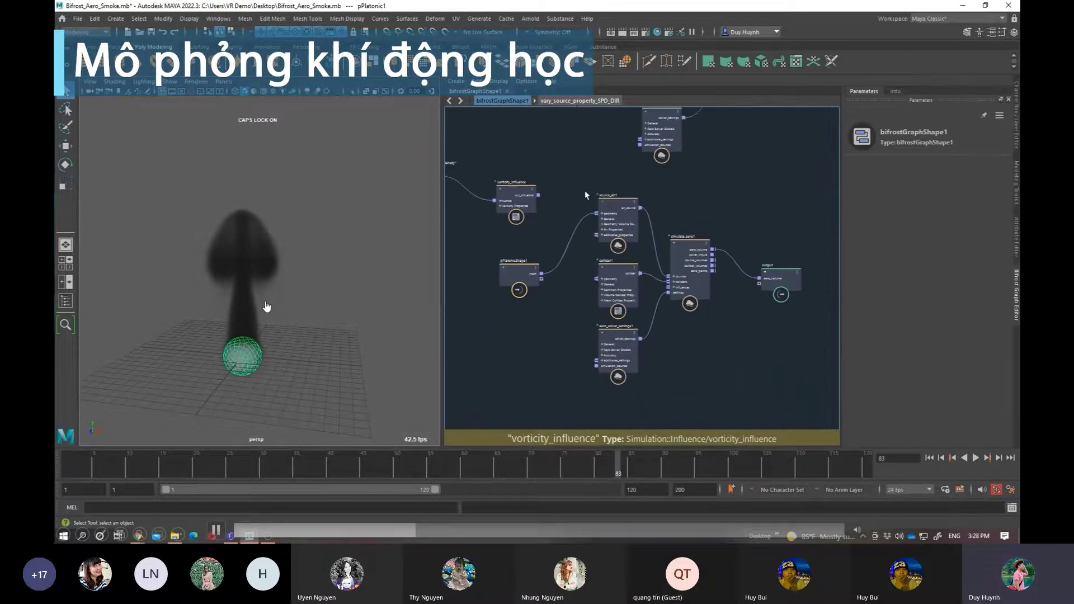
{"action": "left_click_drag", "start_coordinate": [582, 185], "coordinate": [742, 435]}
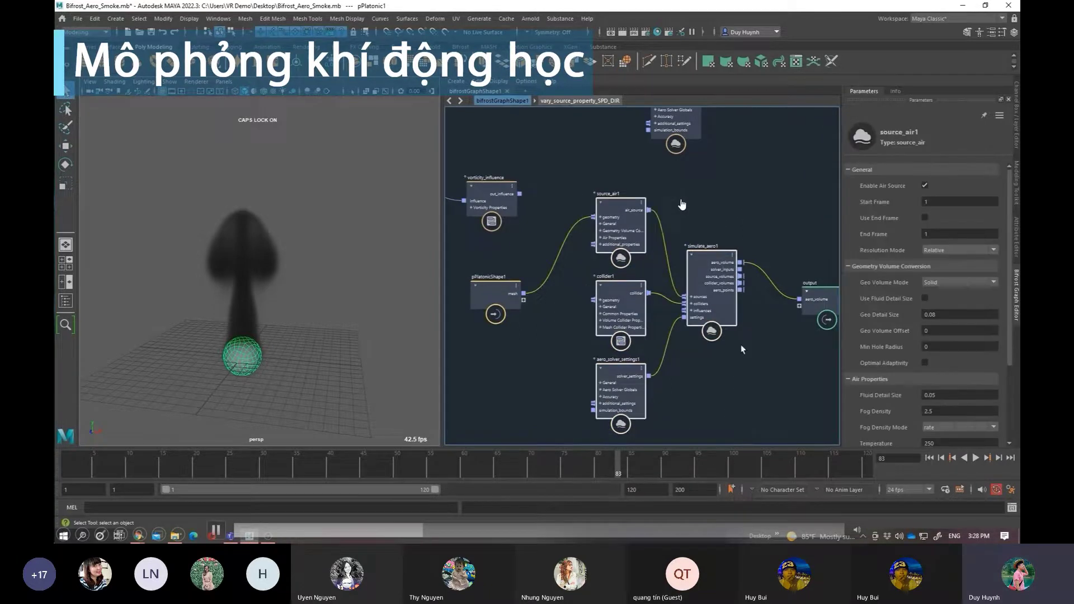
{"action": "key", "text": "Delete"}
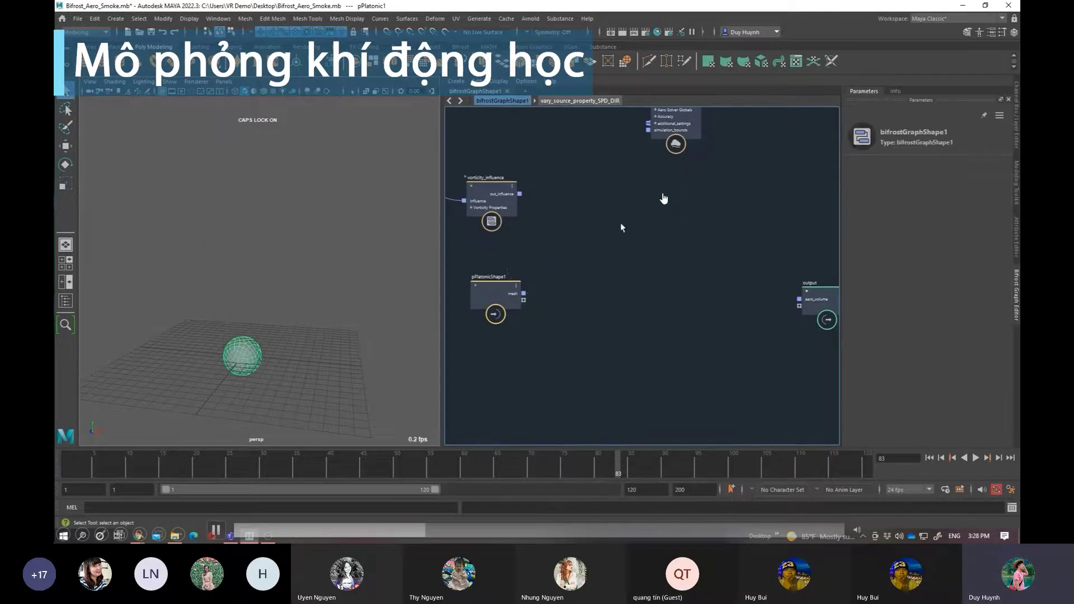
{"action": "middle_click_drag", "start_coordinate": [621, 230], "coordinate": [617, 326]}
{"action": "mouse_move", "coordinate": [623, 178]}
{"action": "middle_mouse_down"}
{"action": "mouse_move", "coordinate": [619, 221]}
{"action": "mouse_move", "coordinate": [597, 233]}
{"action": "mouse_move", "coordinate": [594, 255]}
{"action": "middle_mouse_up"}
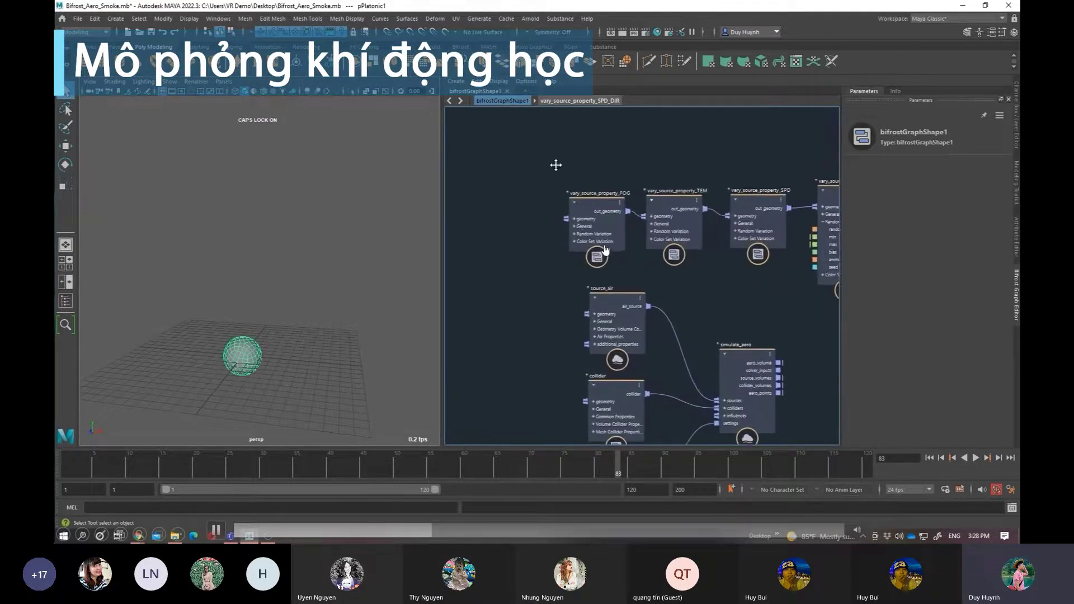
Step: Select vary_source_property_FOG and inspect its fog_density property value as the demo continues
{"action": "scroll", "coordinate": [554, 246], "scroll_direction": "up", "scroll_amount": 2}
{"action": "left_click", "coordinate": [533, 217]}
{"action": "double_click", "coordinate": [926, 202]}
{"action": "left_click", "coordinate": [243, 506]}
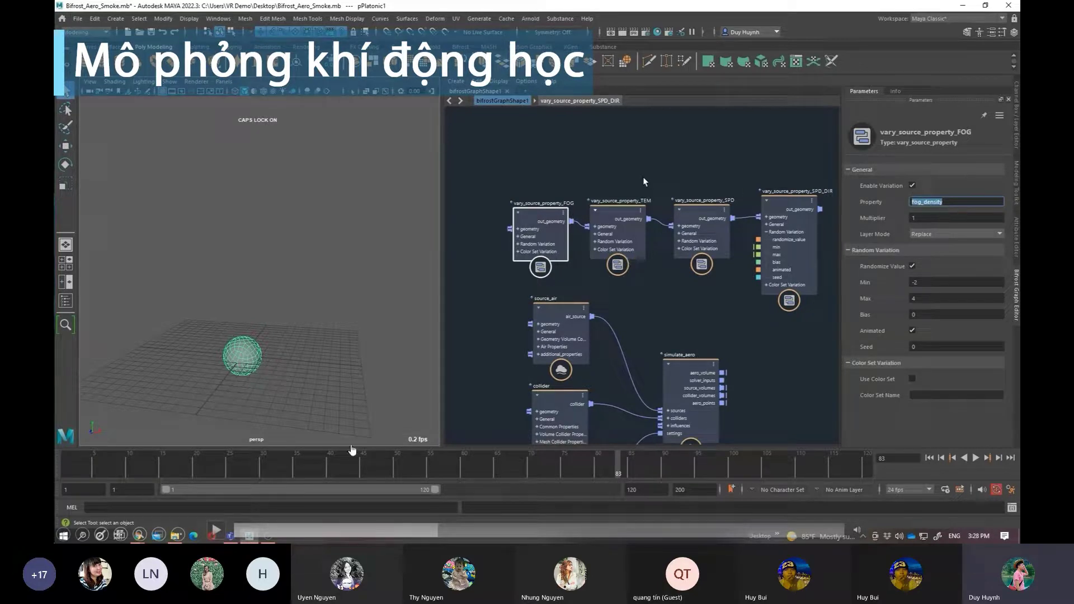
{"action": "left_click", "coordinate": [215, 532]}
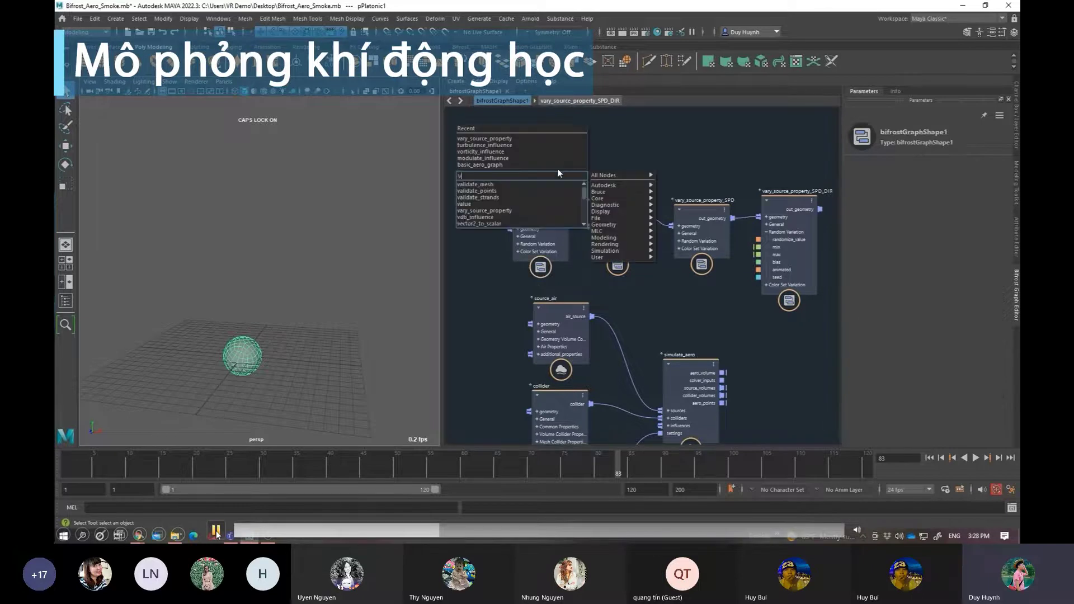
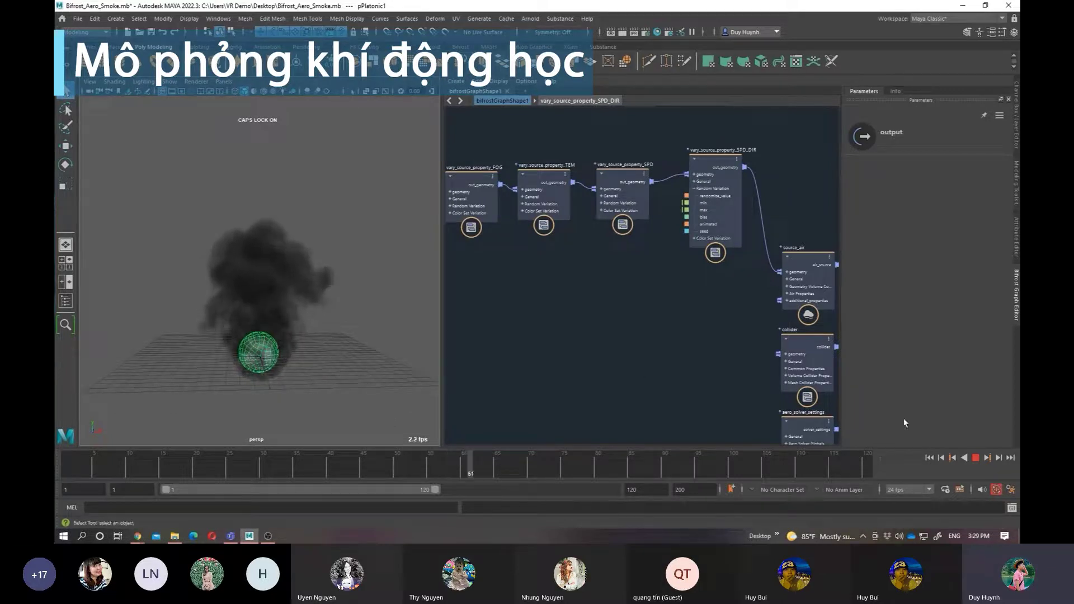
Step: Restart the smoke simulation from frame 1 to see the Vorticity 5 effect
{"action": "left_click", "coordinate": [933, 457]}
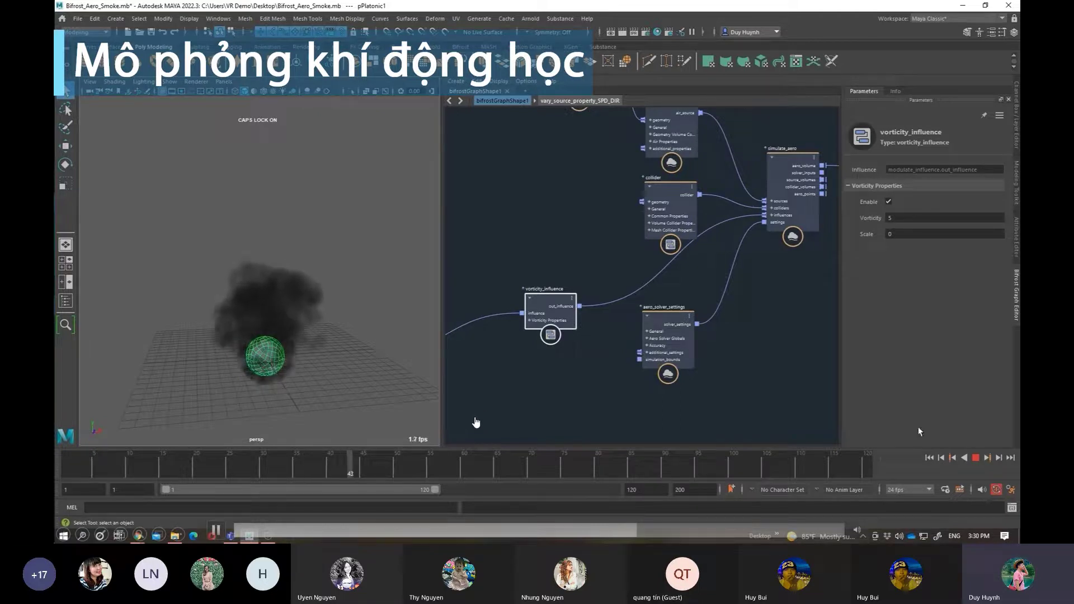
Step: Stop playback at frame 45, move vorticity_influence lower, and select the collider node
{"action": "left_click", "coordinate": [975, 458]}
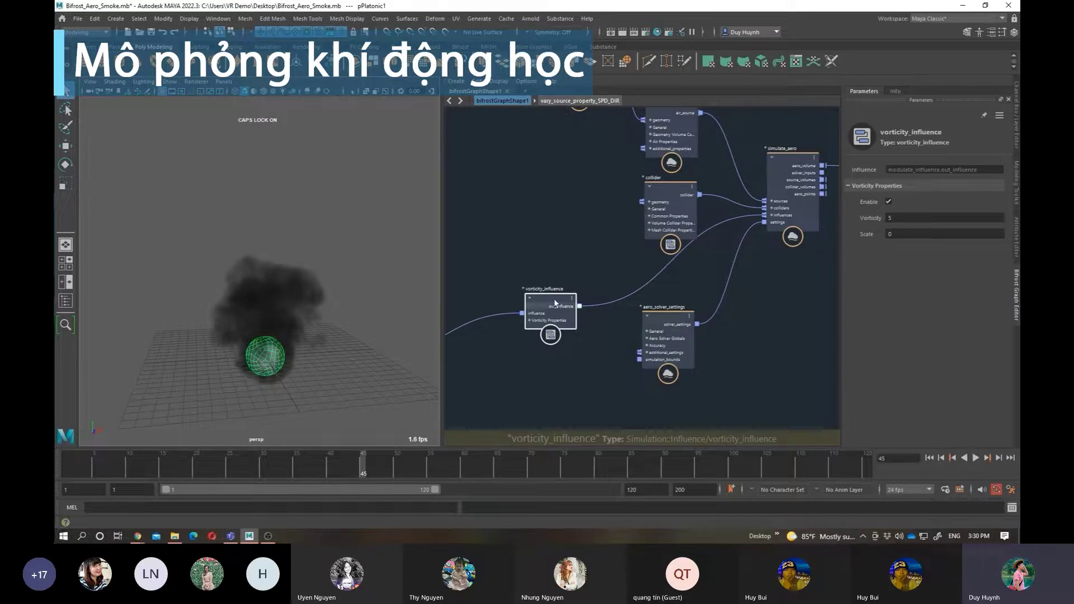
{"action": "left_click_drag", "start_coordinate": [548, 293], "coordinate": [547, 340]}
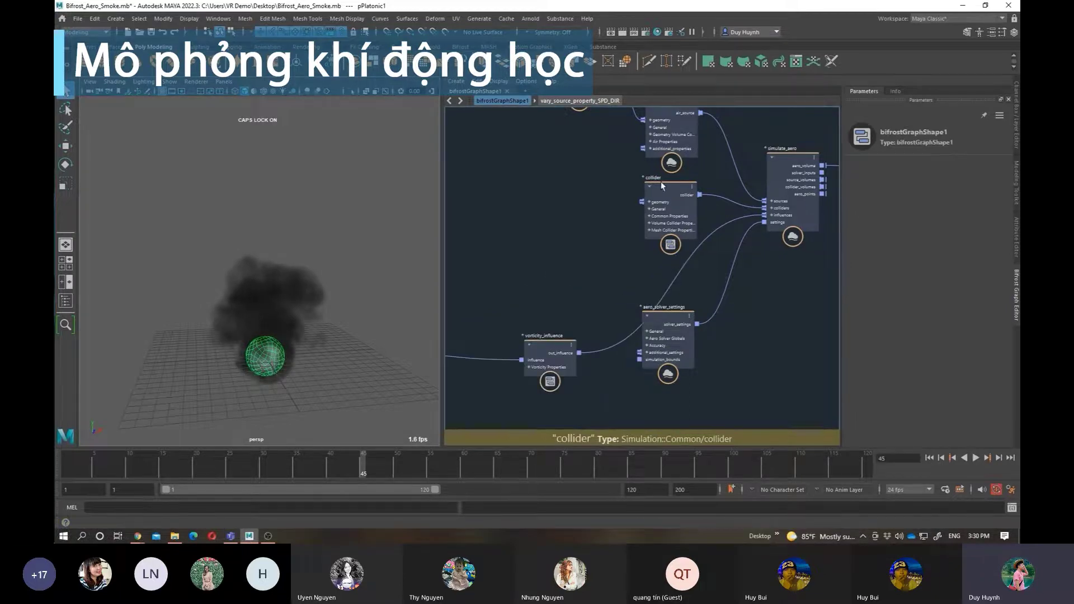
{"action": "left_click_drag", "start_coordinate": [659, 183], "coordinate": [652, 182]}
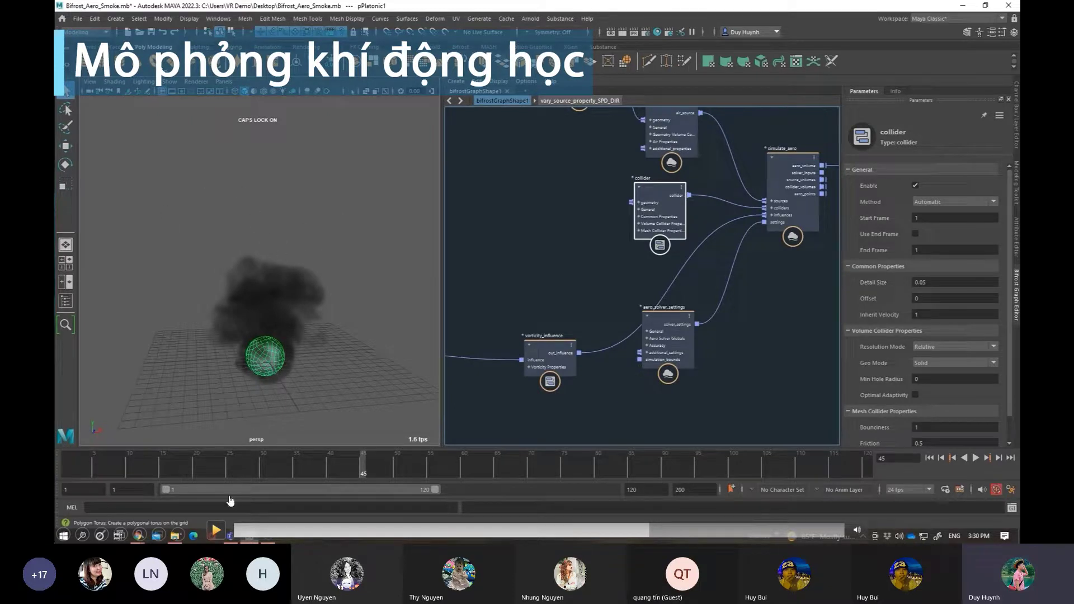
Step: Resume the demo of adding a torus collider with Detail Size 0.08
{"action": "left_click", "coordinate": [222, 532]}
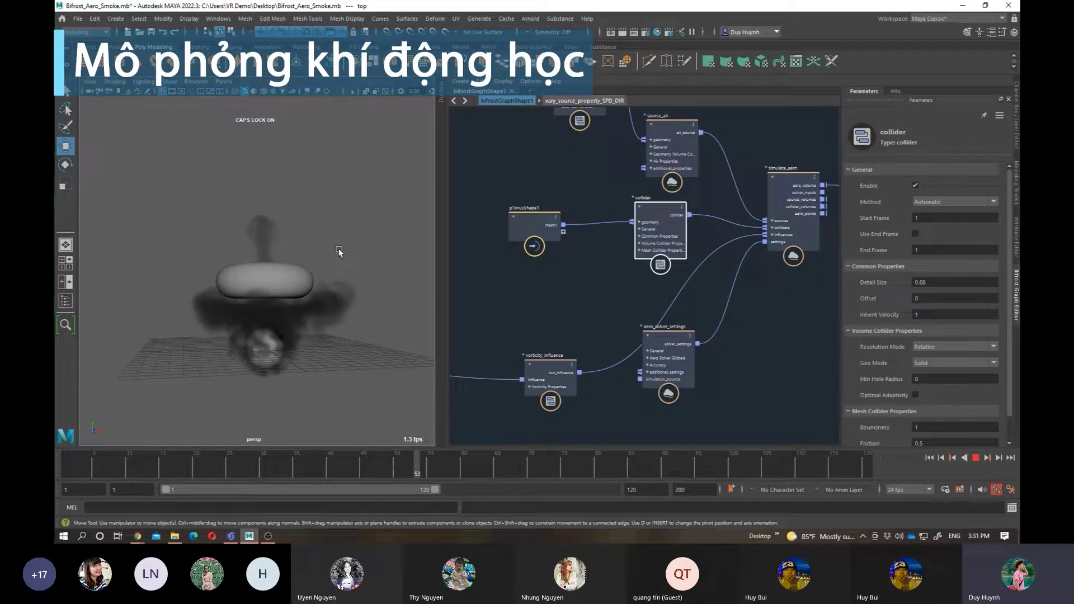
Step: Stop the simulation at frame 56 and orbit around the torus and smoke
{"action": "left_click", "coordinate": [977, 459]}
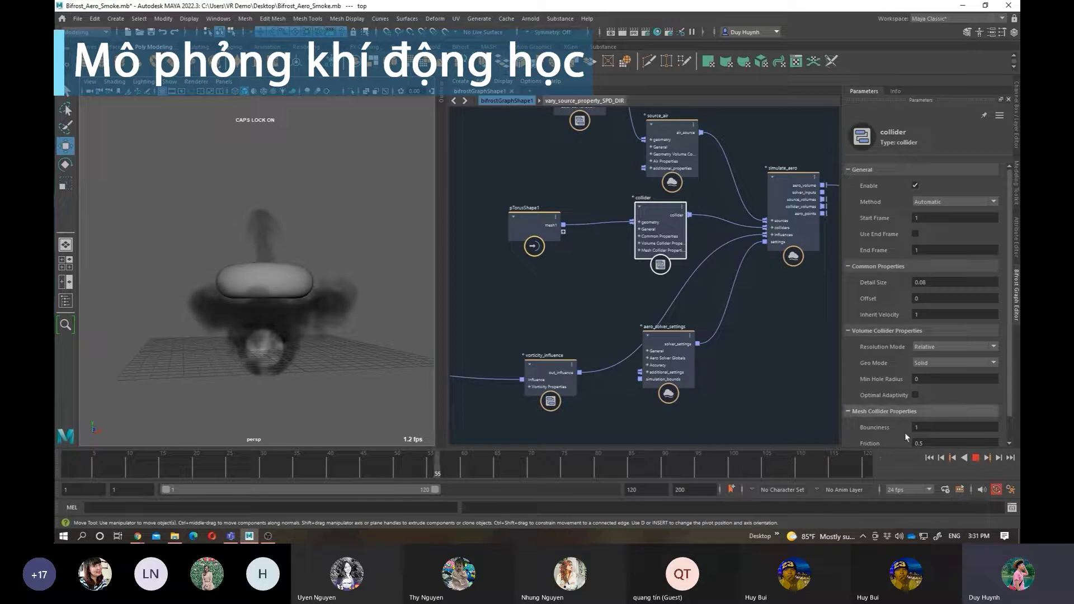
{"action": "mouse_move", "coordinate": [325, 230]}
{"action": "left_mouse_down", "text": "alt"}
{"action": "mouse_move", "coordinate": [350, 285]}
{"action": "mouse_move", "coordinate": [281, 260]}
{"action": "mouse_move", "coordinate": [261, 232]}
{"action": "mouse_move", "coordinate": [273, 274]}
{"action": "mouse_move", "coordinate": [281, 246]}
{"action": "mouse_move", "coordinate": [319, 247]}
{"action": "mouse_move", "coordinate": [371, 259]}
{"action": "mouse_move", "coordinate": [382, 279]}
{"action": "mouse_move", "coordinate": [330, 250]}
{"action": "left_mouse_up", "text": "alt"}
{"action": "scroll", "coordinate": [272, 277], "scroll_direction": "up", "scroll_amount": 3}
{"action": "scroll", "coordinate": [267, 272], "scroll_direction": "down", "scroll_amount": 3}
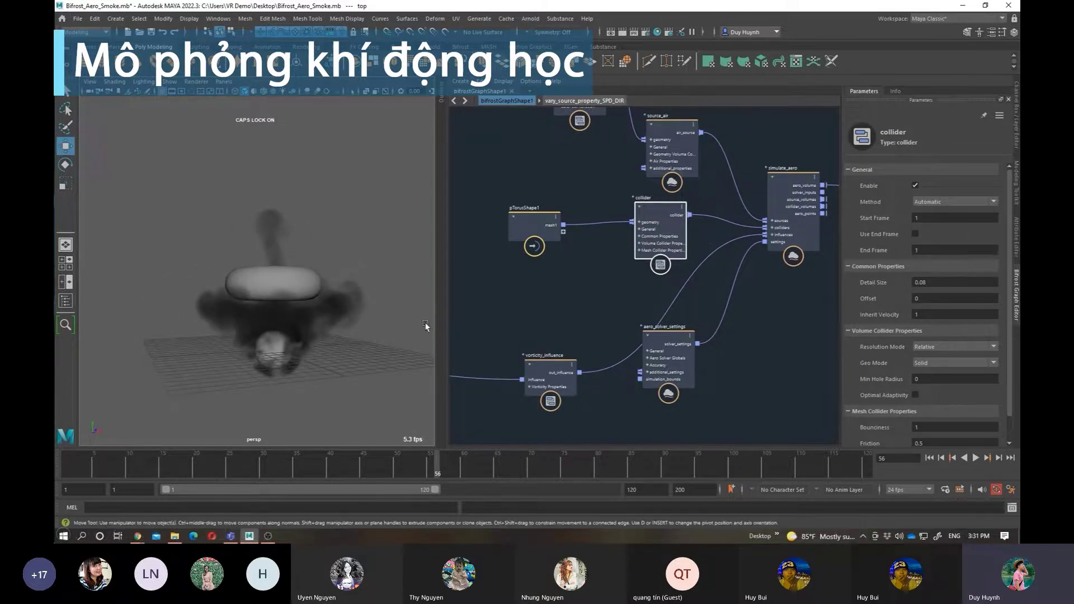
Step: Select aero_solver_settings and show its Aero Solver Globals (Style Fluffy, Ambient Temperature 20)
{"action": "middle_click_drag", "start_coordinate": [583, 330], "coordinate": [523, 290]}
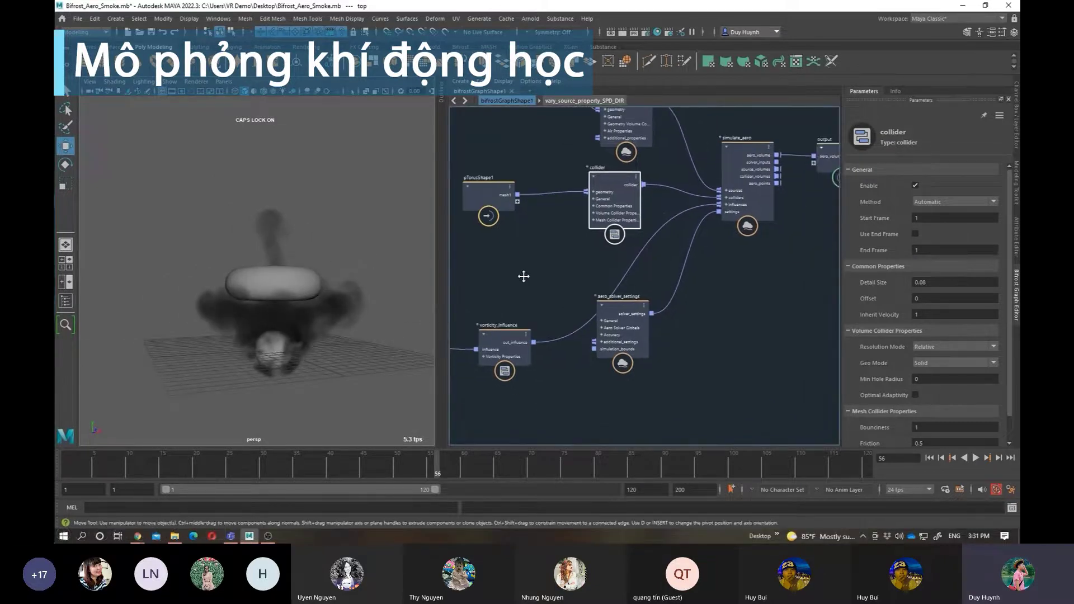
{"action": "mouse_move", "coordinate": [595, 297]}
{"action": "left_mouse_down"}
{"action": "mouse_move", "coordinate": [603, 311]}
{"action": "mouse_move", "coordinate": [593, 330]}
{"action": "left_mouse_up"}
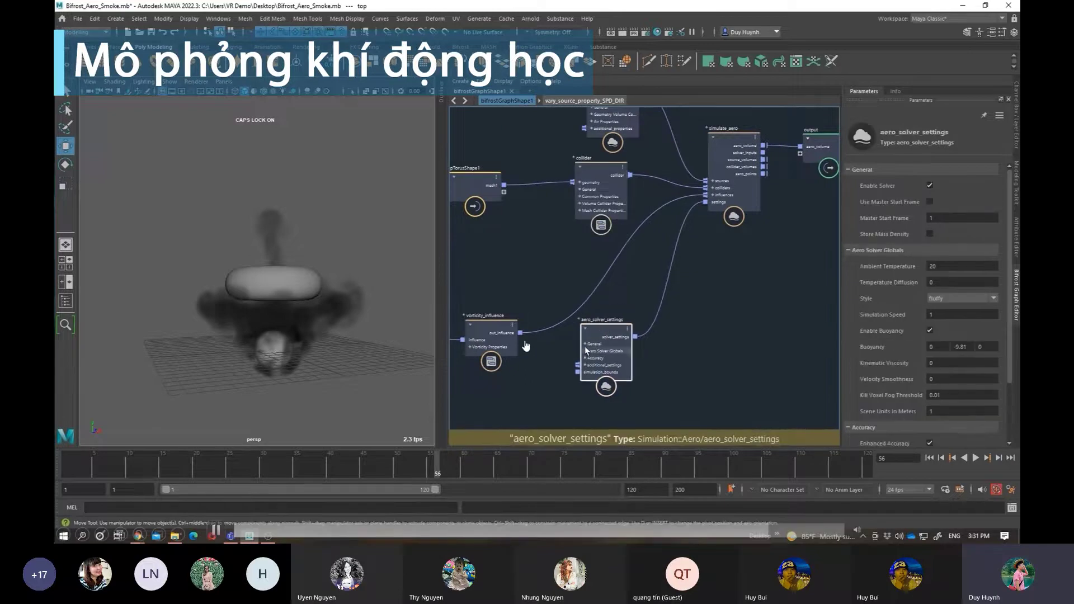
{"action": "scroll", "coordinate": [922, 252], "scroll_direction": "down", "scroll_amount": 1}
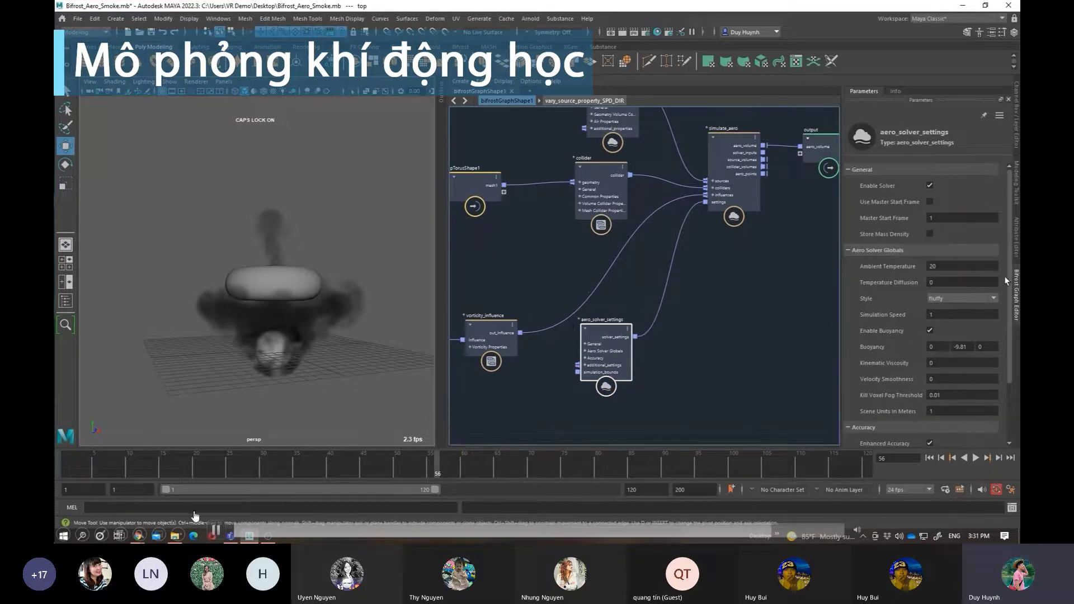
{"action": "scroll", "coordinate": [1006, 323], "scroll_direction": "down", "scroll_amount": 2}
{"action": "scroll", "coordinate": [1005, 324], "scroll_direction": "down", "scroll_amount": 2}
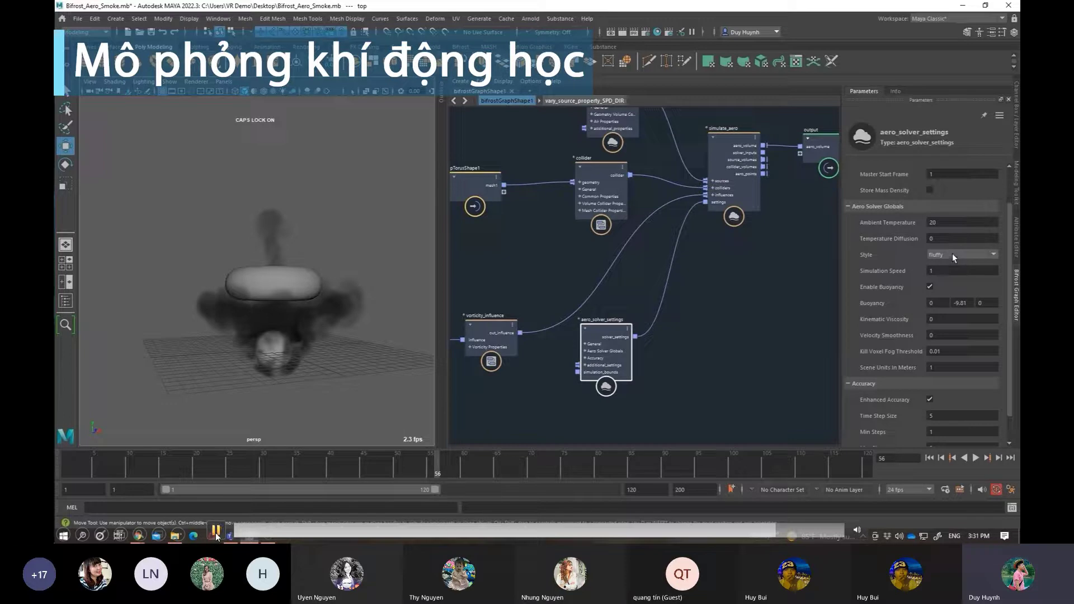
Step: Change the aero Style to smooth, then pause at the smoke style comparison clip
{"action": "left_click", "coordinate": [955, 254]}
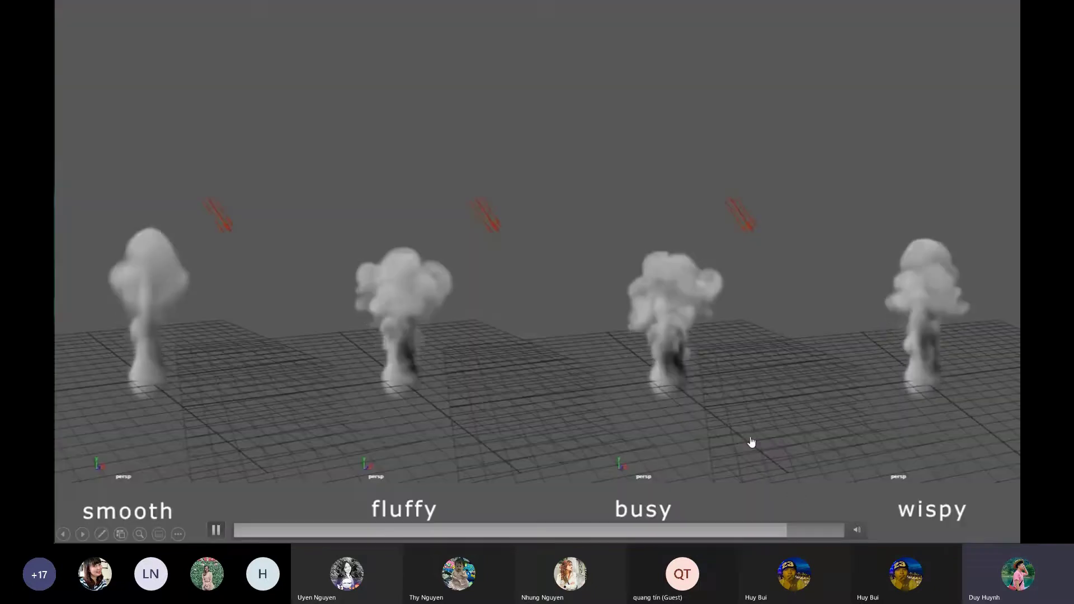
{"action": "left_click", "coordinate": [748, 442]}
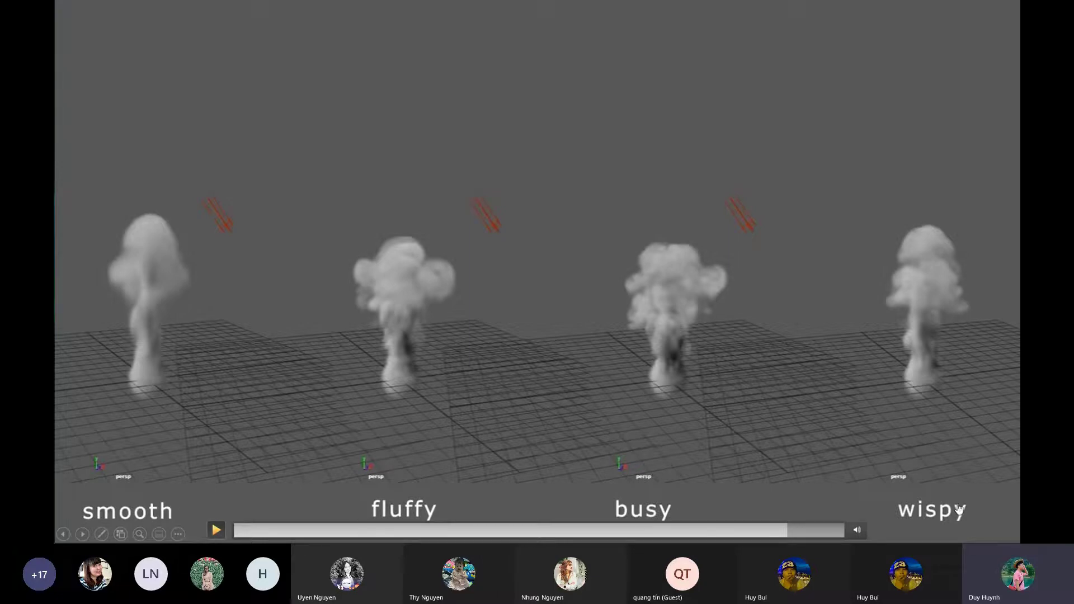
Step: Play the smooth/fluffy/busy/wispy comparison clip, then replay the smooth-style simulation in Maya
{"action": "left_click", "coordinate": [216, 530]}
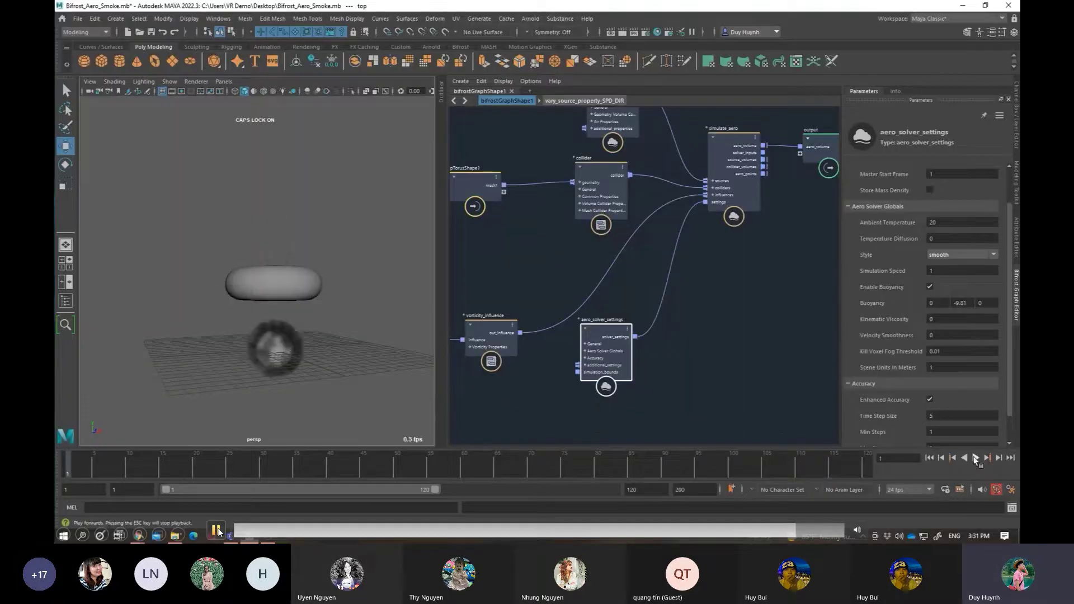
{"action": "left_click", "coordinate": [975, 458]}
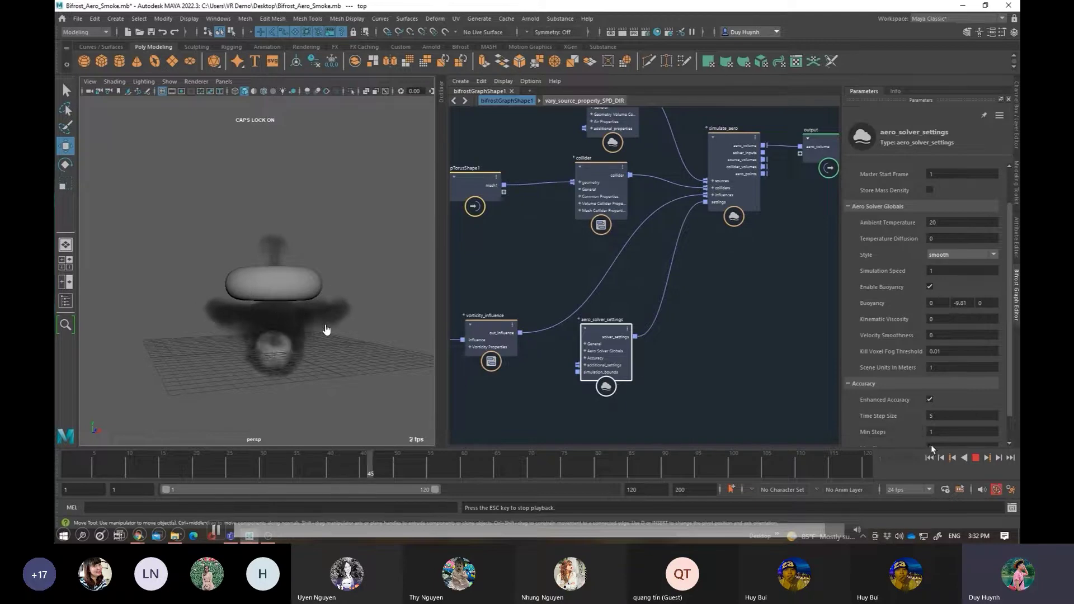
Step: Stop the smooth-style smoke at frame 50 and orbit around the smoke and torus
{"action": "left_click", "coordinate": [976, 459]}
{"action": "mouse_move", "coordinate": [314, 319]}
{"action": "left_mouse_down", "text": "alt"}
{"action": "mouse_move", "coordinate": [348, 285]}
{"action": "mouse_move", "coordinate": [311, 323]}
{"action": "left_mouse_up", "text": "alt"}
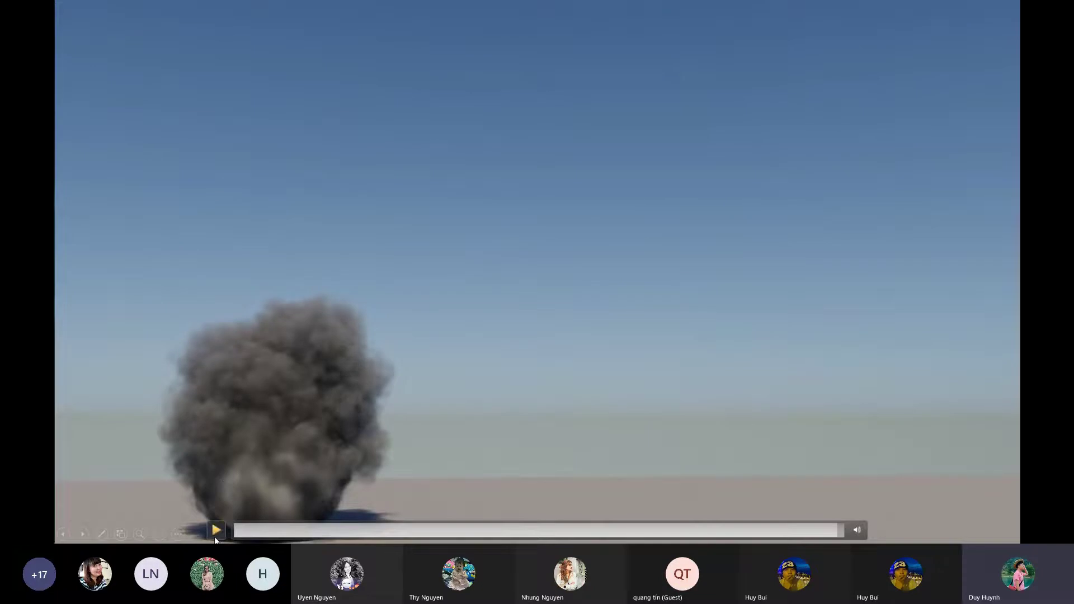
Step: Replay and pause the rendered smoke plume video, then return to the Maya session
{"action": "left_click", "coordinate": [215, 532]}
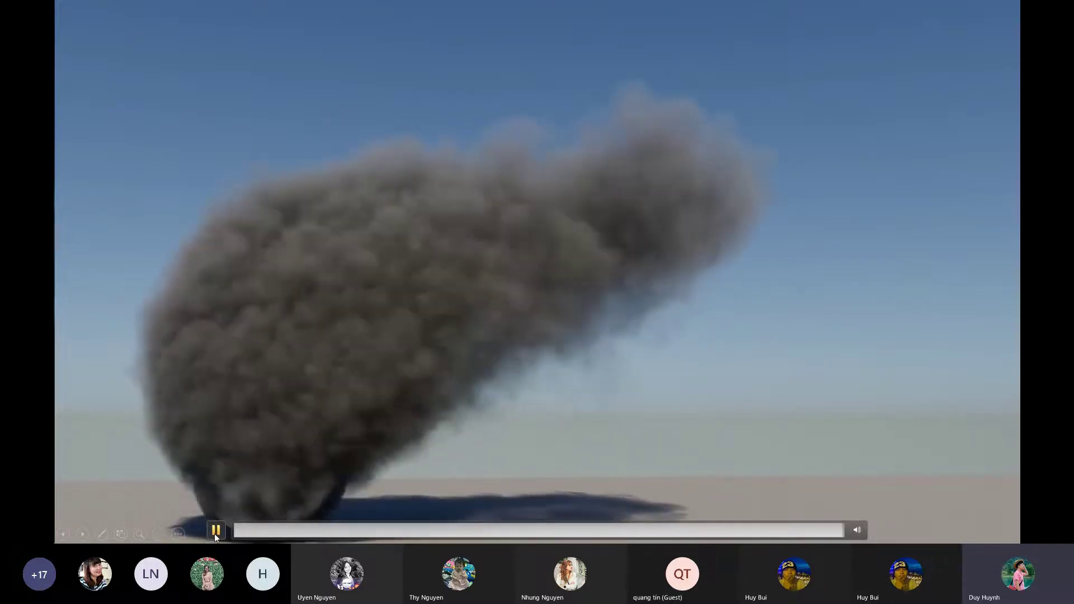
{"action": "left_click", "coordinate": [216, 530]}
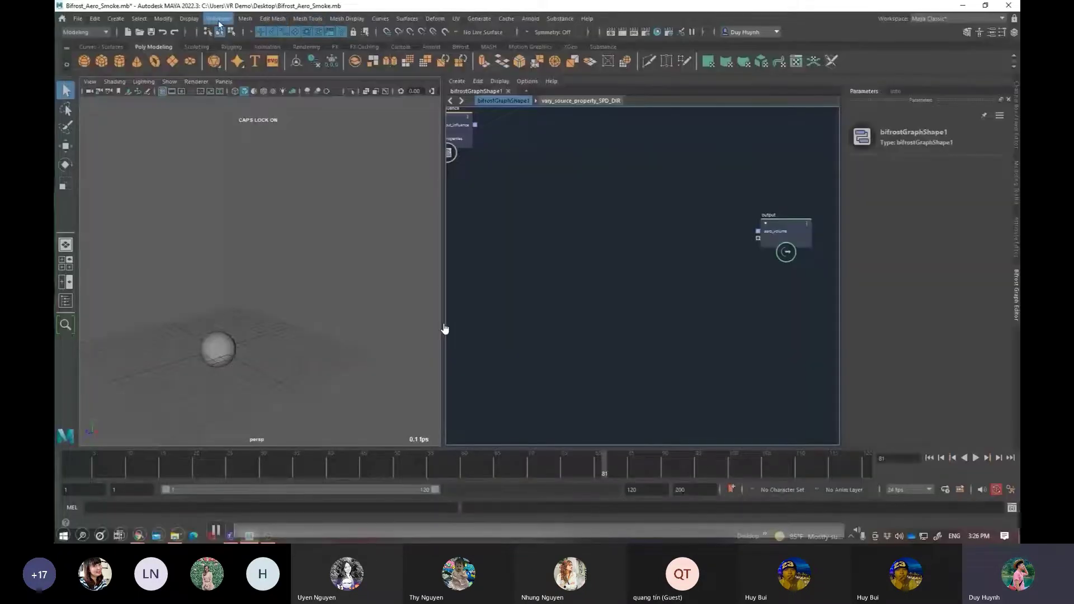
{"action": "left_click", "coordinate": [218, 19]}
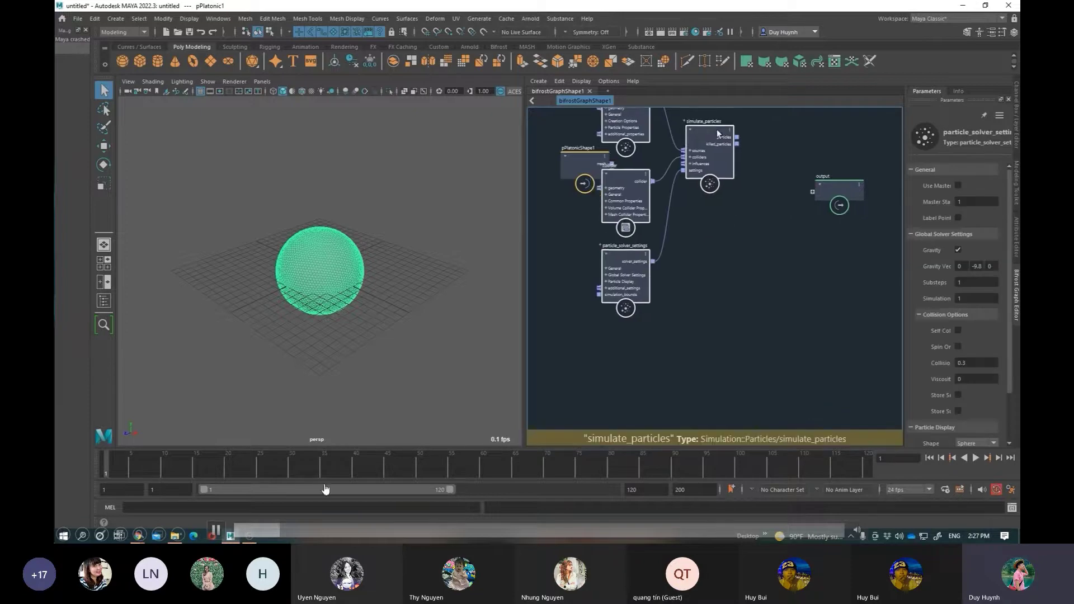
Step: Pause and resume the demo, then begin editing the source_particles emission Rate
{"action": "left_click", "coordinate": [215, 532]}
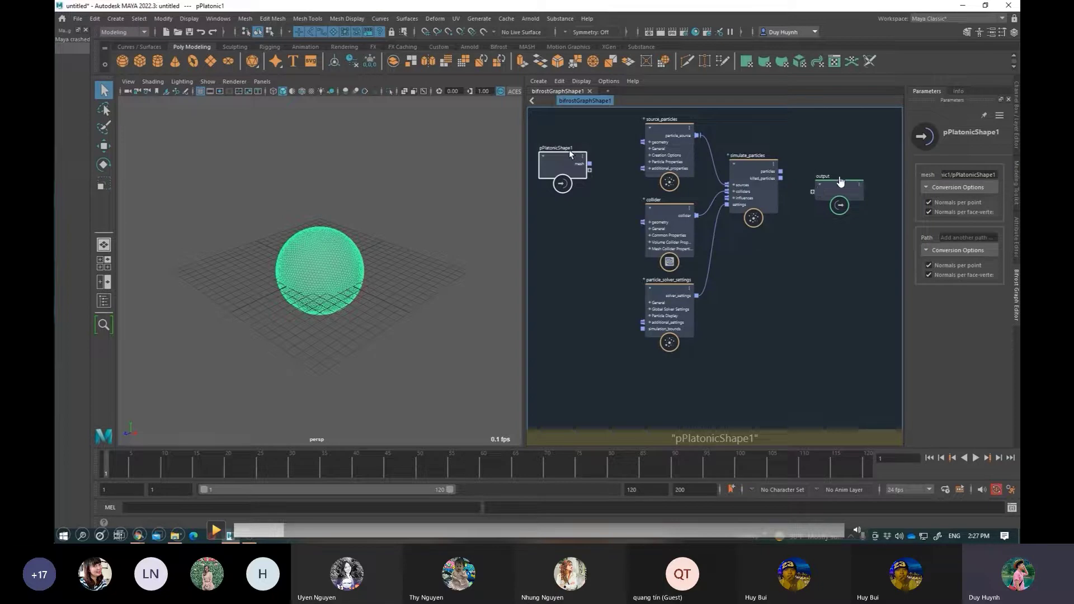
{"action": "left_click", "coordinate": [217, 534]}
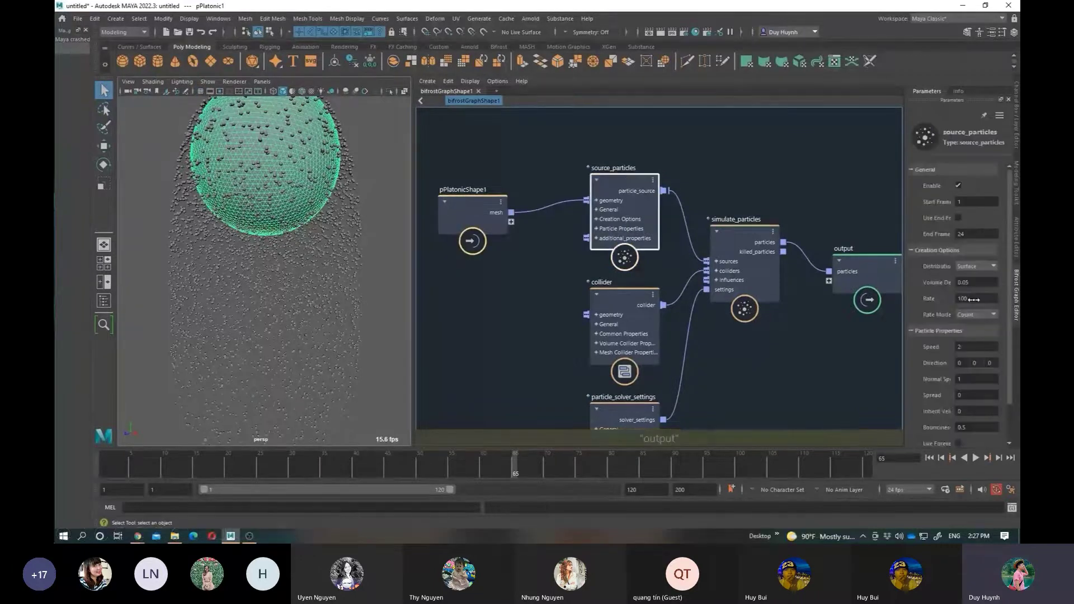
{"action": "left_click", "coordinate": [208, 531]}
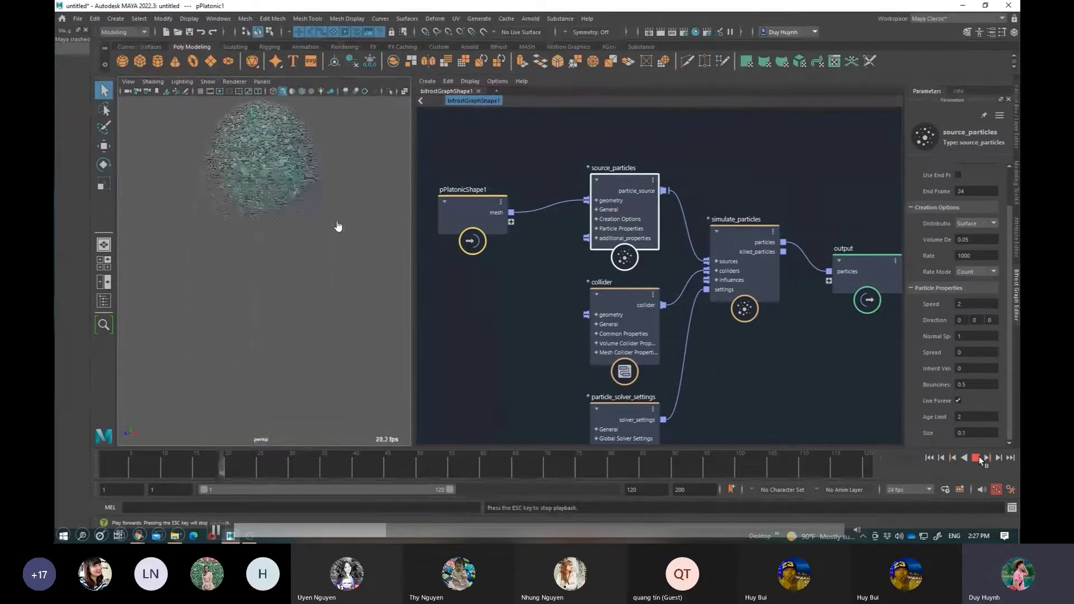
Step: Set particle_solver_settings to draw particles as Disk shapes with Face Camera on
{"action": "mouse_move", "coordinate": [720, 410]}
{"action": "middle_mouse_down"}
{"action": "mouse_move", "coordinate": [718, 342]}
{"action": "mouse_move", "coordinate": [724, 352]}
{"action": "middle_mouse_up"}
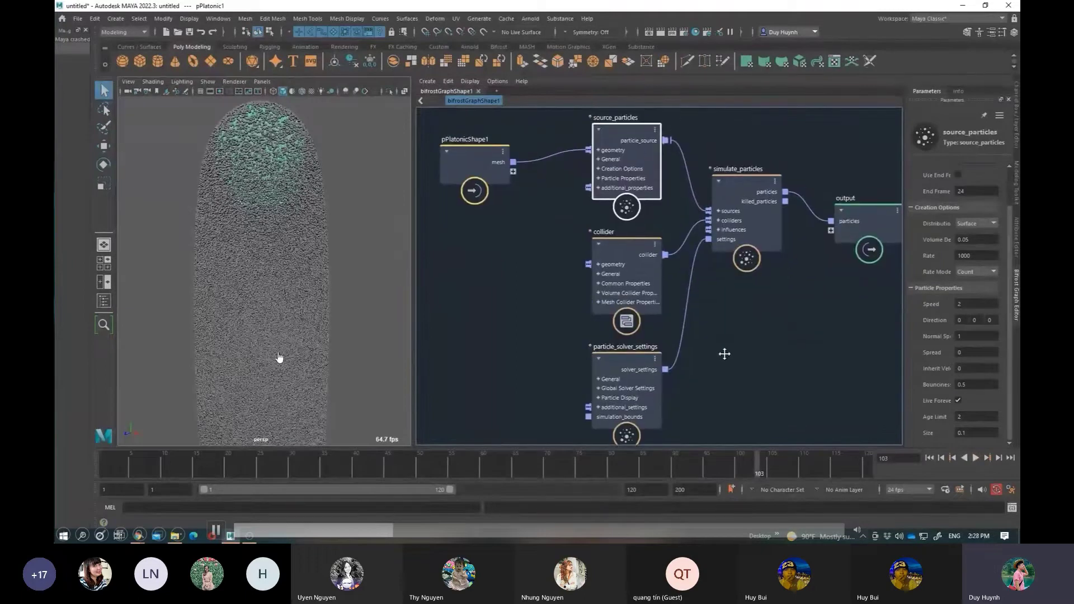
{"action": "left_click", "coordinate": [621, 354]}
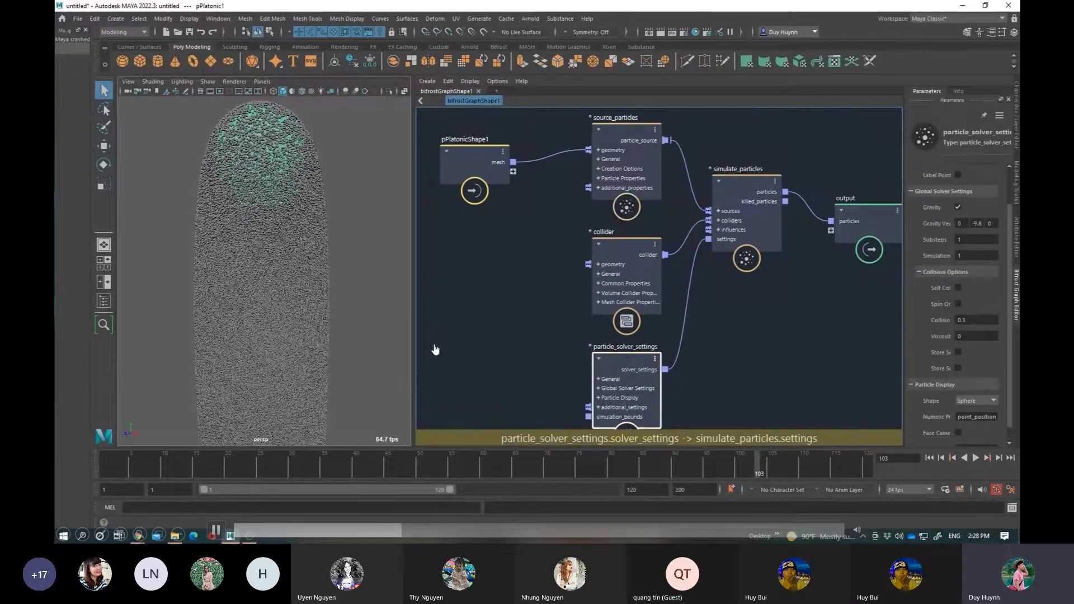
{"action": "scroll", "coordinate": [1008, 383], "scroll_direction": "down", "scroll_amount": 1}
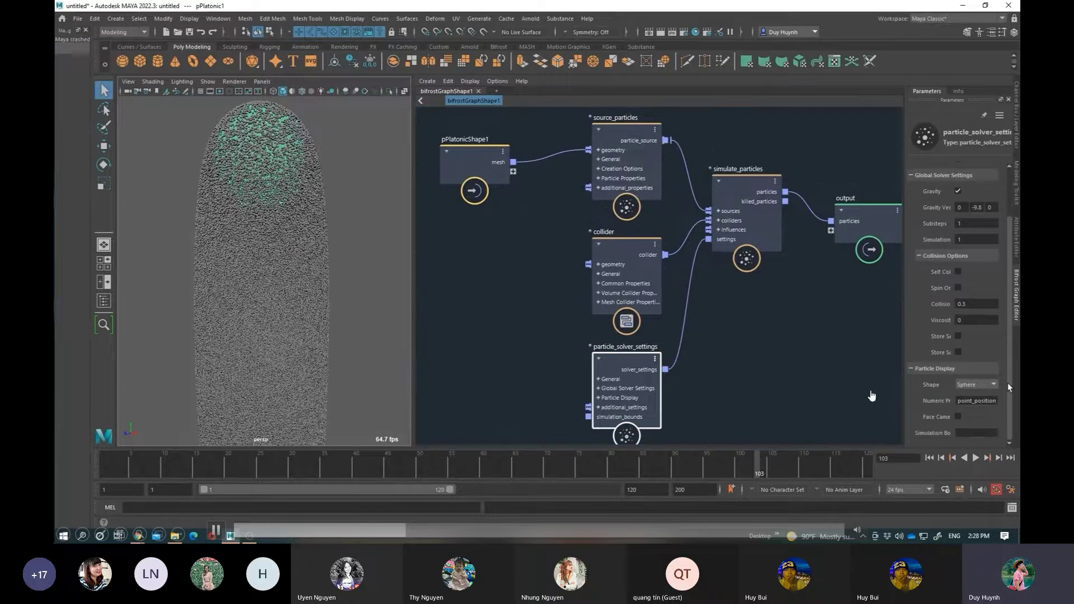
{"action": "scroll", "coordinate": [262, 262], "scroll_direction": "up", "scroll_amount": 3}
{"action": "left_click", "coordinate": [978, 385]}
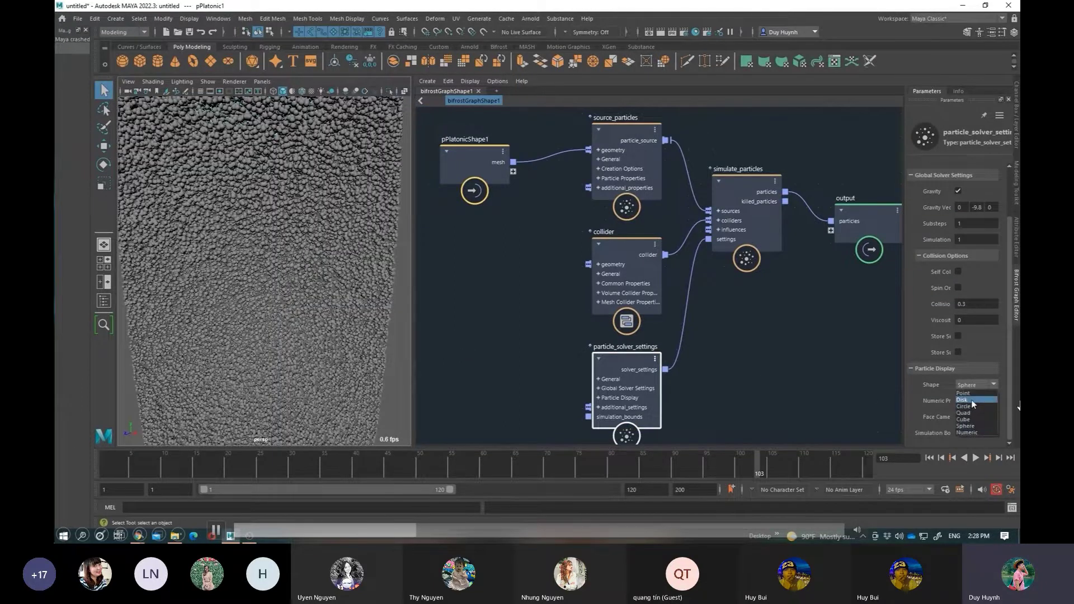
{"action": "left_click", "coordinate": [972, 400]}
{"action": "left_click", "coordinate": [958, 416]}
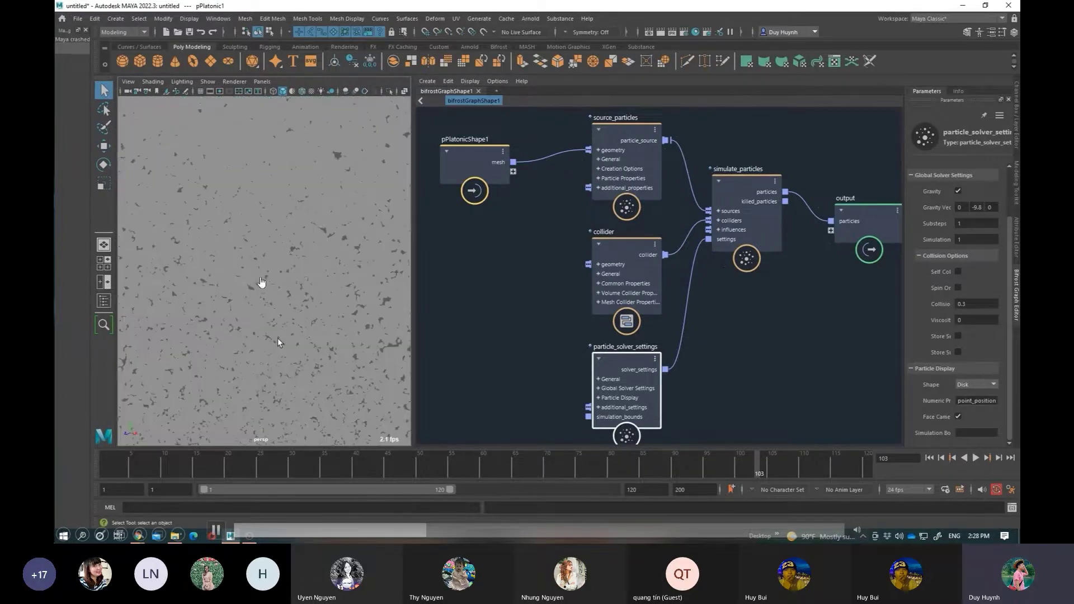
Step: Check the particles in the scene, then reselect particle_solver_settings in the graph
{"action": "left_click", "coordinate": [292, 311]}
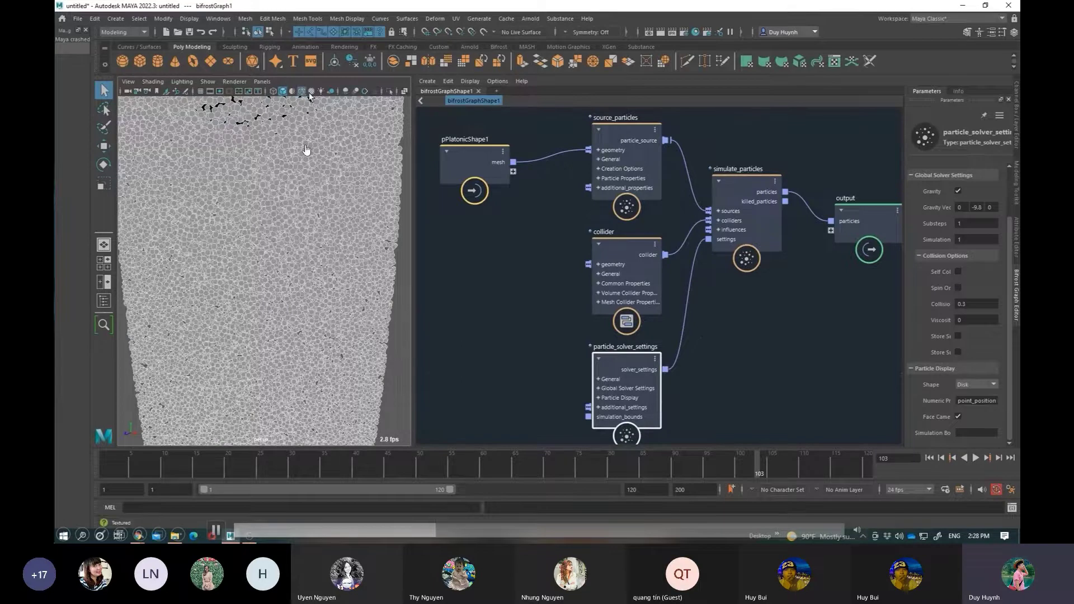
{"action": "left_click", "coordinate": [403, 294]}
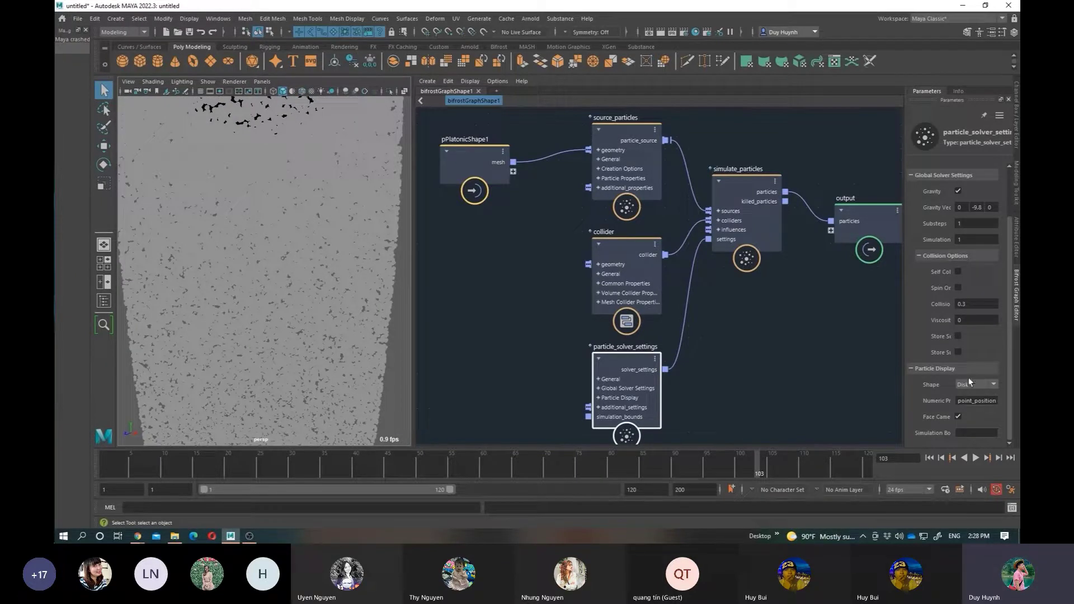
{"action": "left_click", "coordinate": [733, 176]}
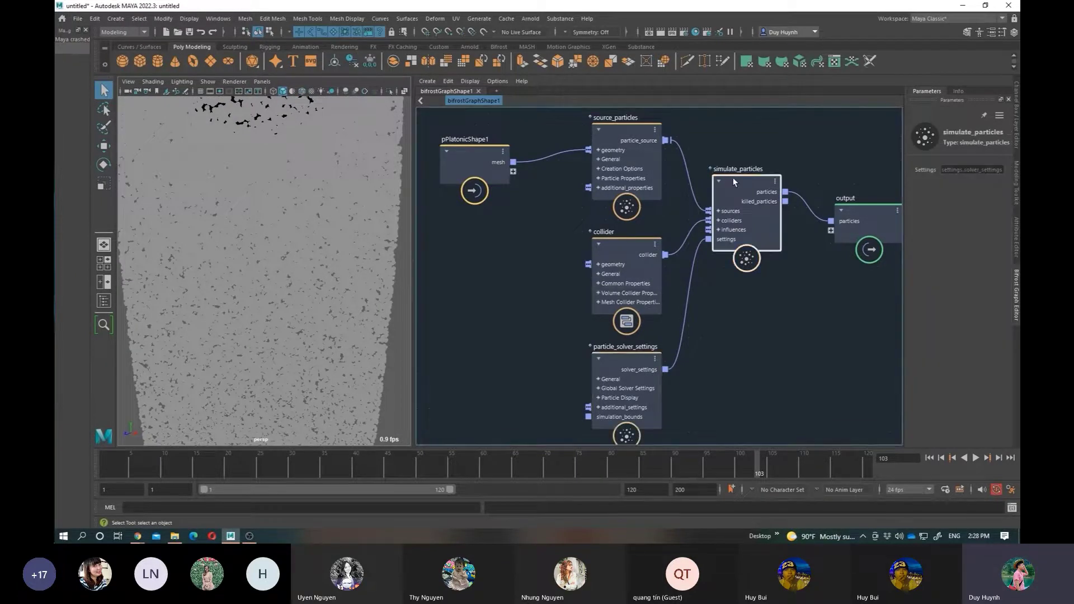
{"action": "left_click", "coordinate": [632, 356]}
{"action": "mouse_move", "coordinate": [1009, 355]}
{"action": "left_mouse_down"}
{"action": "mouse_move", "coordinate": [1010, 384]}
{"action": "mouse_move", "coordinate": [1010, 366]}
{"action": "left_mouse_up"}
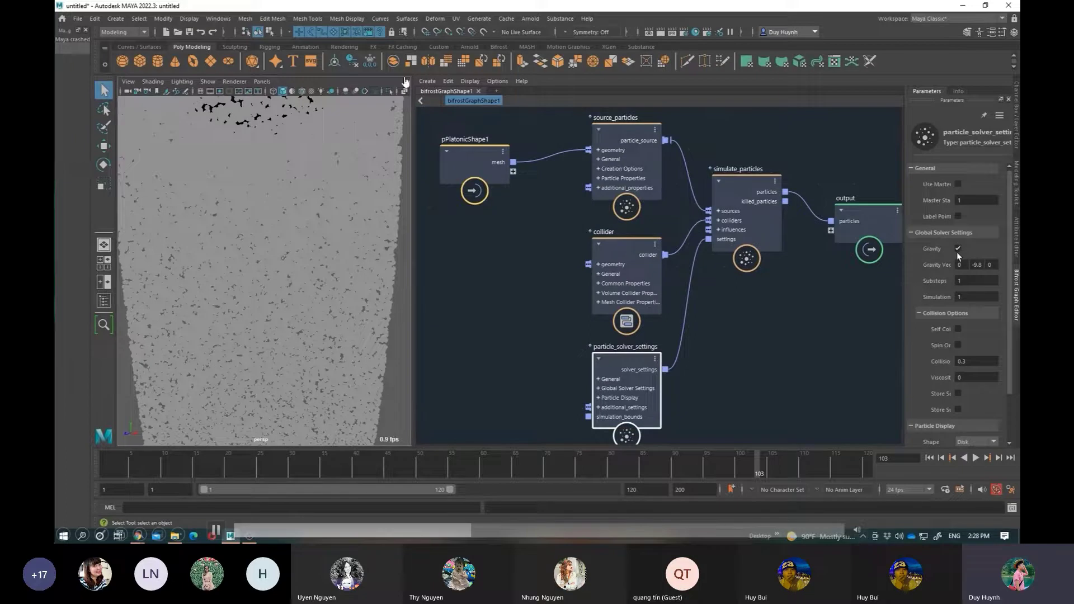
Step: Turn off Gravity and replay from frame 1 so particles expand outward
{"action": "left_click", "coordinate": [957, 248]}
{"action": "left_click", "coordinate": [929, 458]}
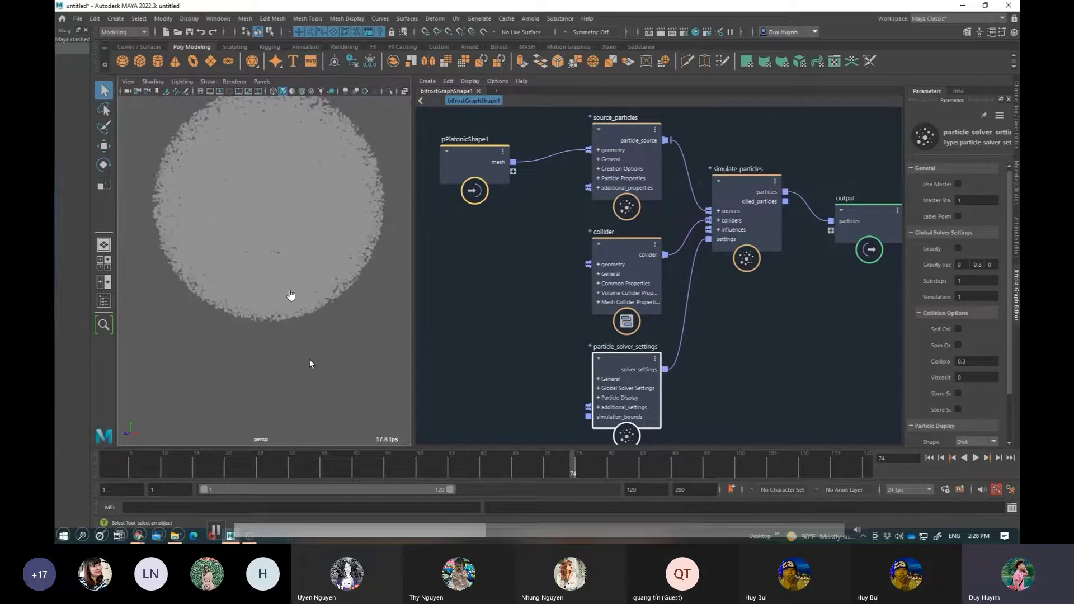
{"action": "left_click", "coordinate": [929, 459]}
{"action": "left_click", "coordinate": [974, 458]}
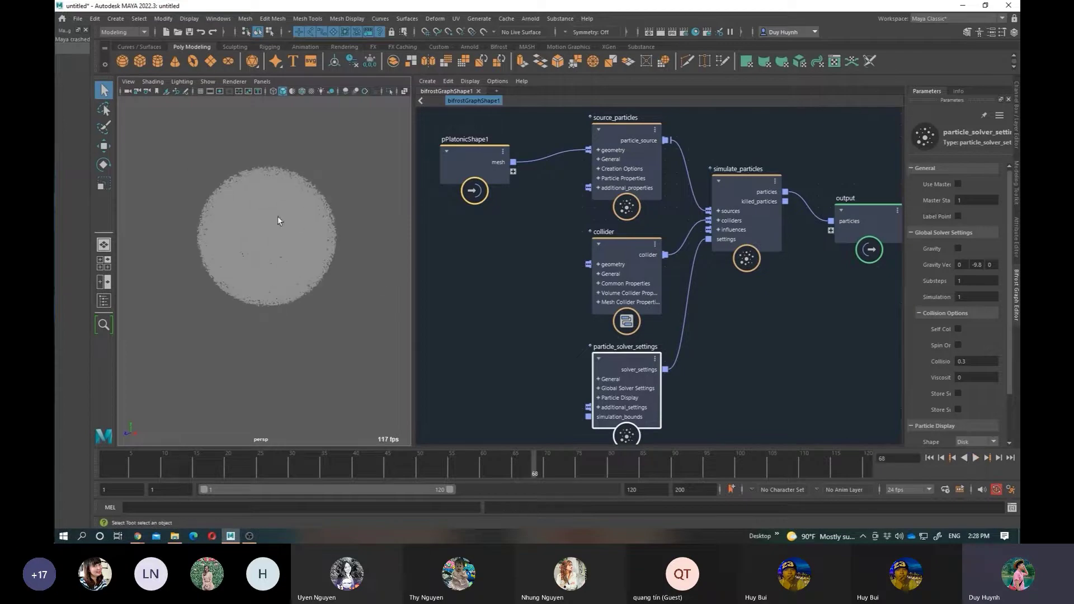
{"action": "middle_click_drag", "start_coordinate": [531, 251], "coordinate": [559, 273]}
Step: Feed source_particles' additional_properties a set_property node with Key color and value 0 1 0 (green)
{"action": "left_click", "coordinate": [559, 273]}
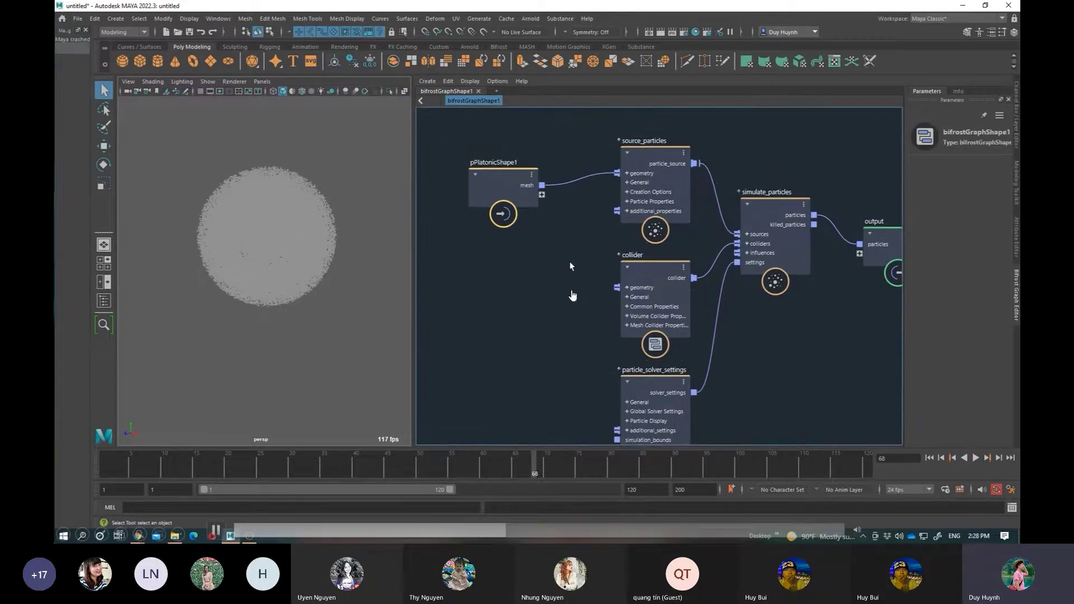
{"action": "right_click", "coordinate": [623, 210]}
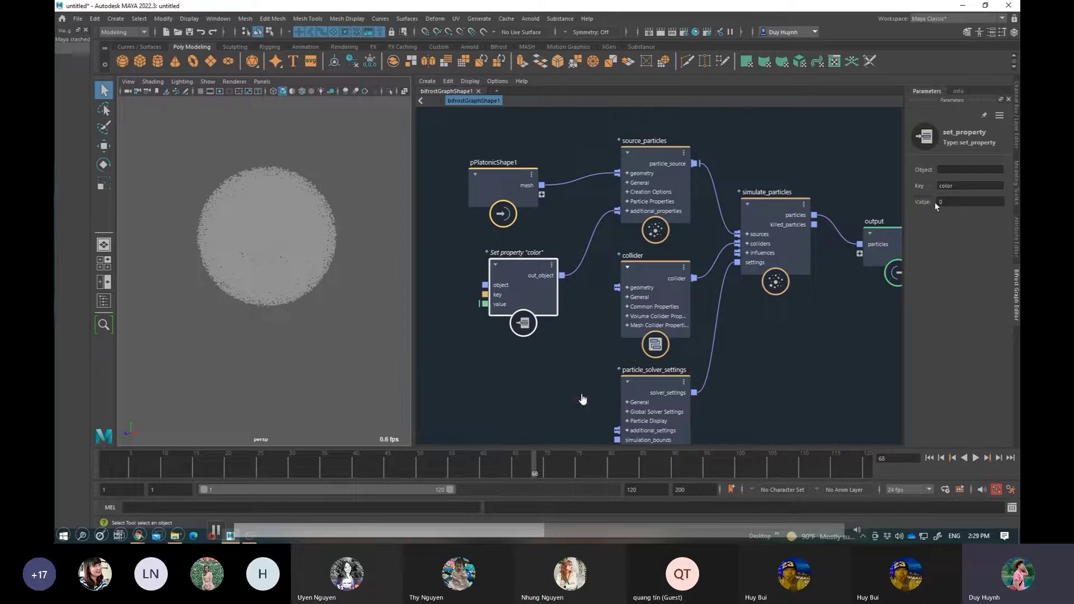
{"action": "left_click", "coordinate": [215, 532]}
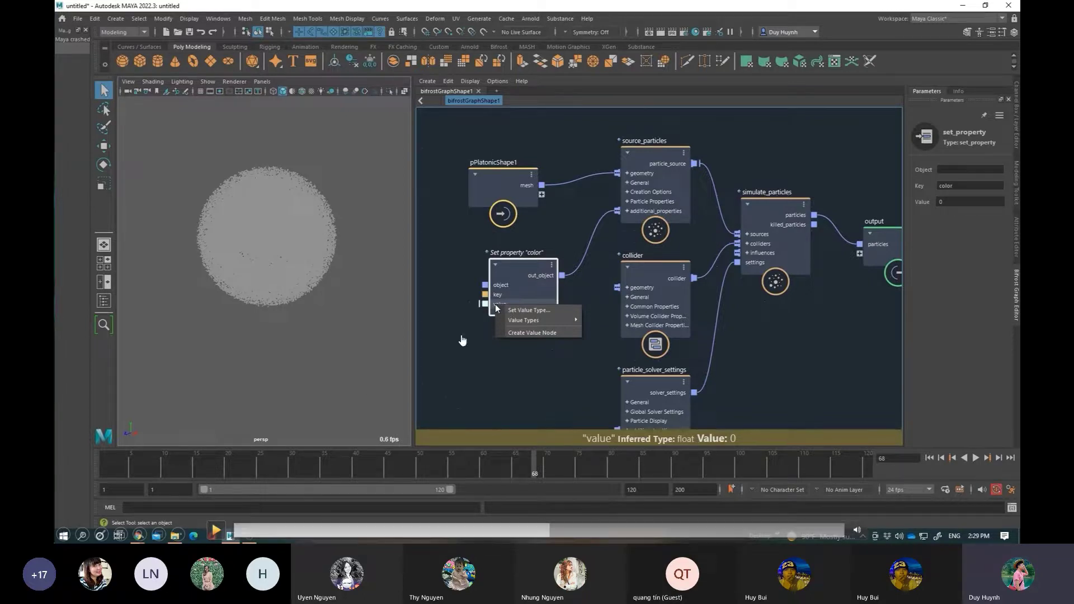
{"action": "left_click", "coordinate": [217, 531]}
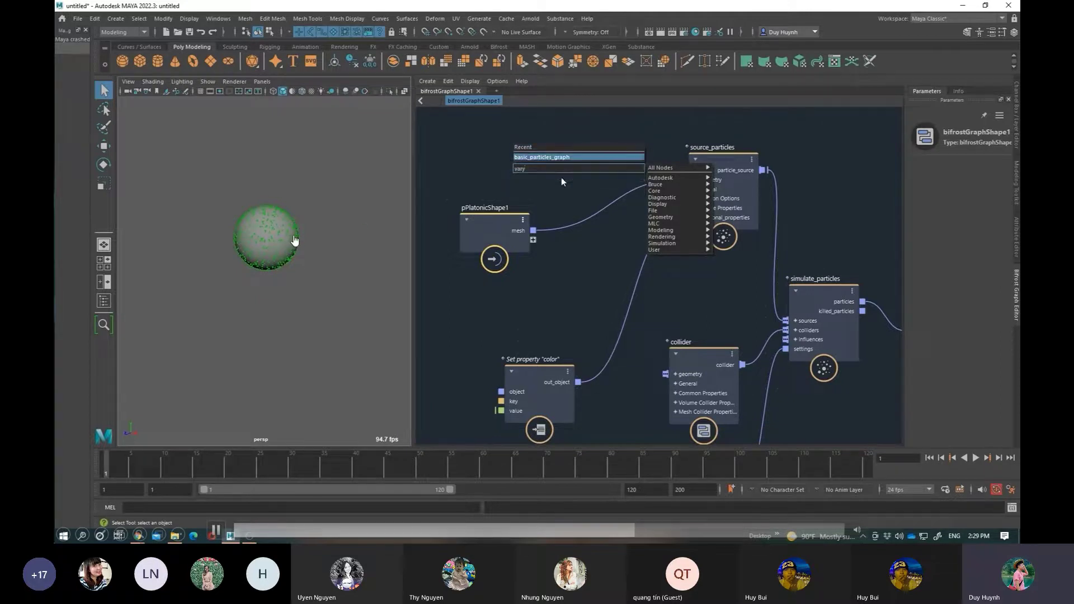
Step: Insert vary_source_property between the pPlatonicShape1 mesh and source_particles, randomizing colour from 0 0 0 to 1 1 1
{"action": "left_click", "coordinate": [217, 532]}
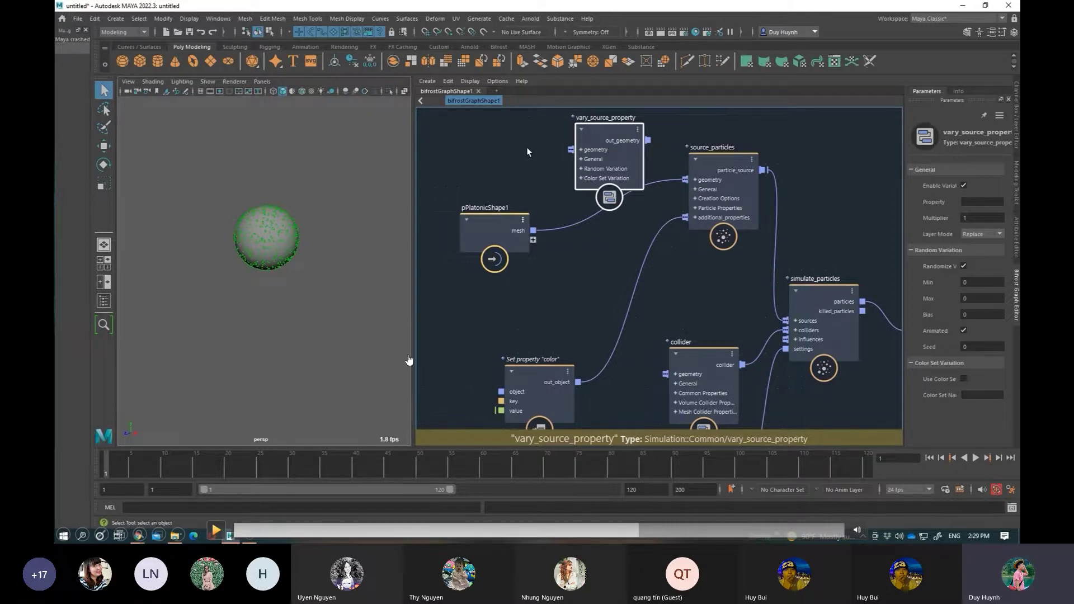
{"action": "left_click", "coordinate": [217, 532]}
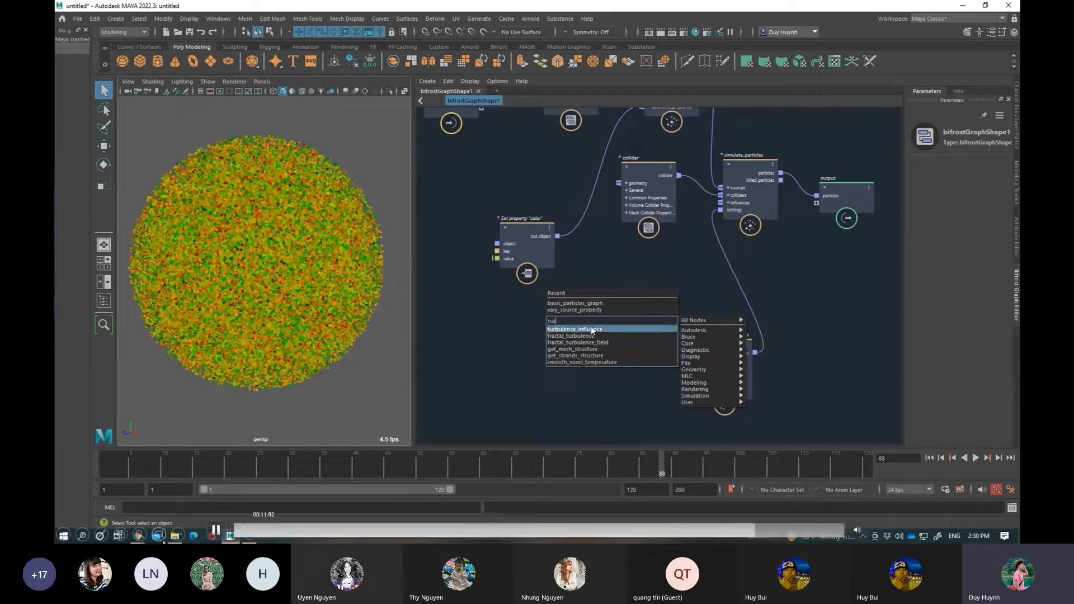
Step: Connect a turbulence_influence node to simulate_particles' influences with Turbulence 10 and Drag 50
{"action": "left_click", "coordinate": [216, 532]}
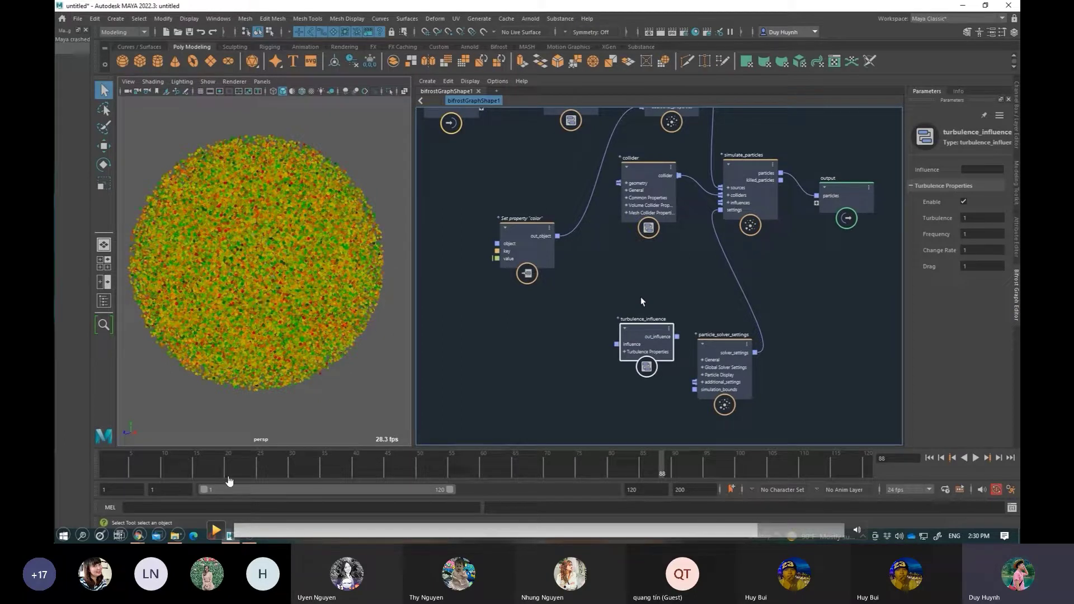
{"action": "left_click_drag", "start_coordinate": [640, 323], "coordinate": [594, 313]}
{"action": "type", "text": "50"}
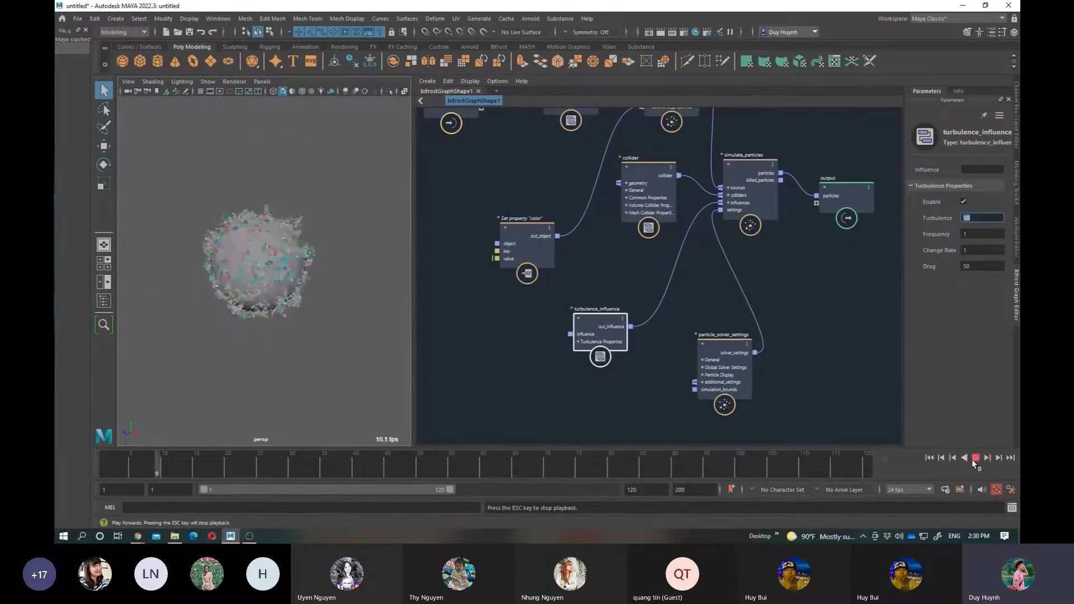
{"action": "key", "text": "Escape"}
{"action": "mouse_move", "coordinate": [763, 318]}
{"action": "middle_mouse_down"}
{"action": "mouse_move", "coordinate": [770, 325]}
{"action": "mouse_move", "coordinate": [750, 336]}
{"action": "middle_mouse_up"}
{"action": "scroll", "coordinate": [739, 346], "scroll_direction": "down", "scroll_amount": 2}
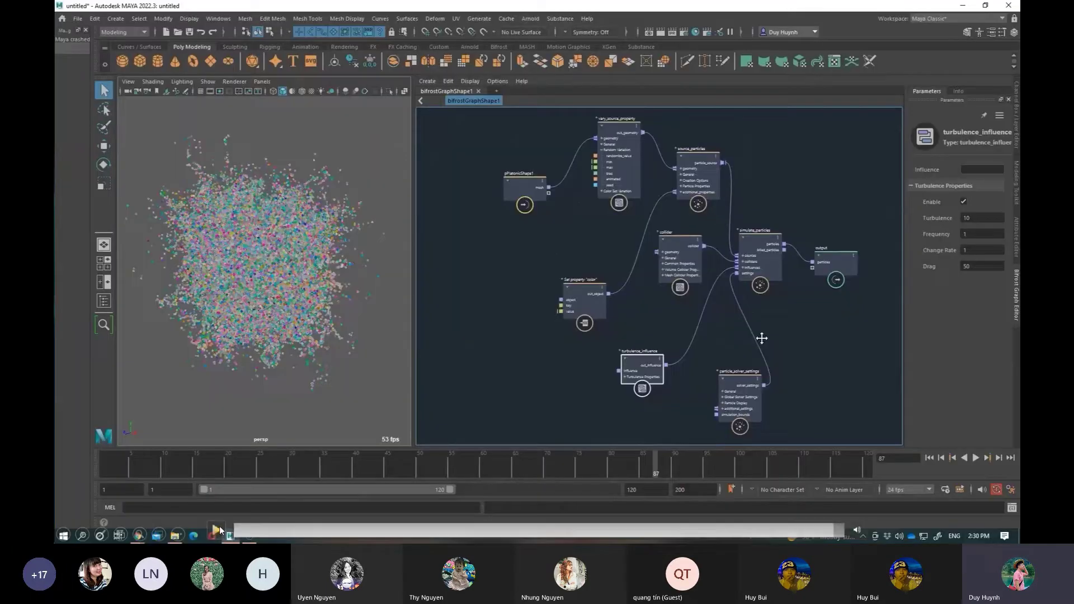
{"action": "left_click", "coordinate": [220, 530]}
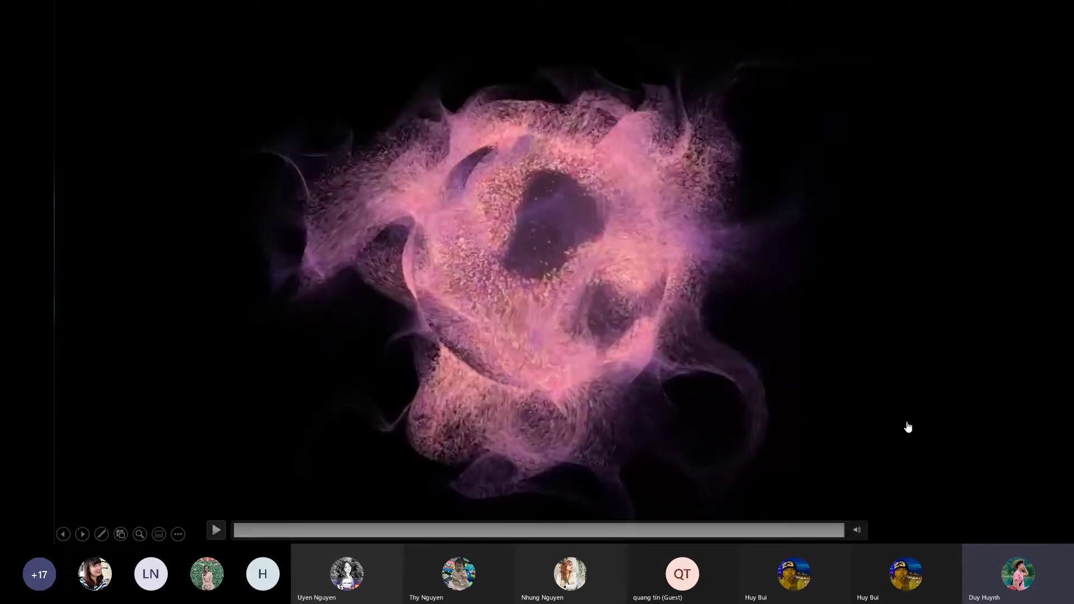
Step: Advance the slideshow to the next slide on the Maya Bifrost cloth graph
{"action": "key", "text": "Right"}
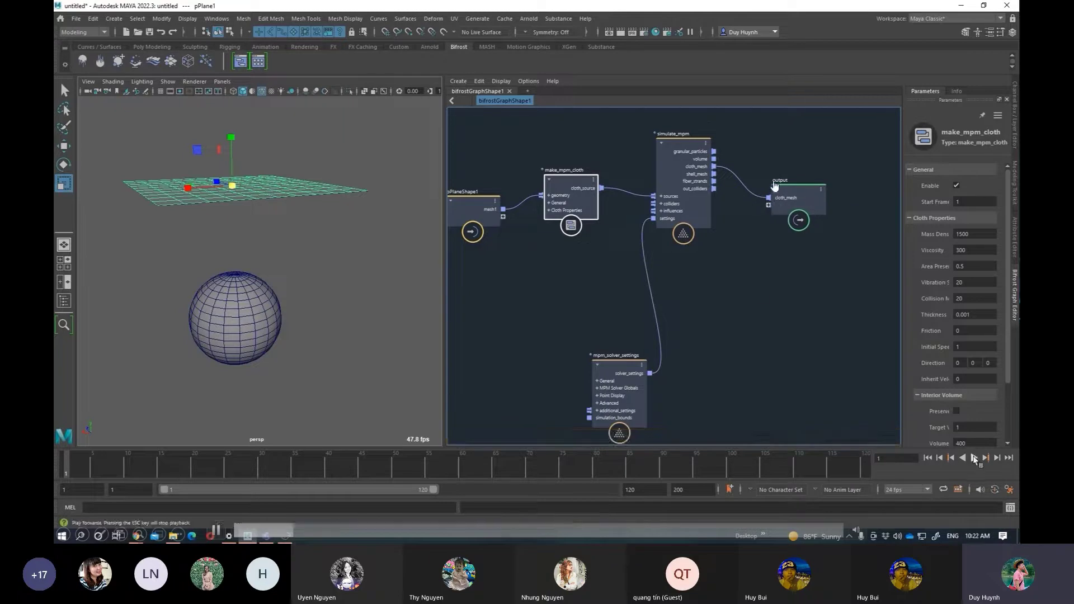
Step: Play the cloth simulation, stop it at frame 96, and clear the graph's node selection
{"action": "left_click", "coordinate": [974, 459]}
{"action": "key", "text": "Escape"}
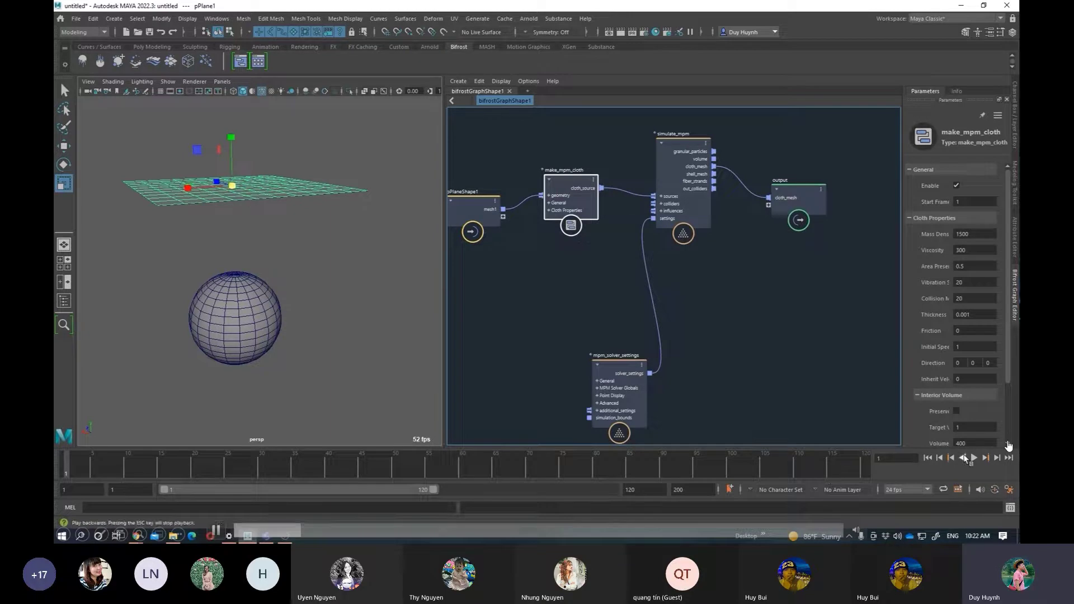
{"action": "left_click", "coordinate": [973, 459]}
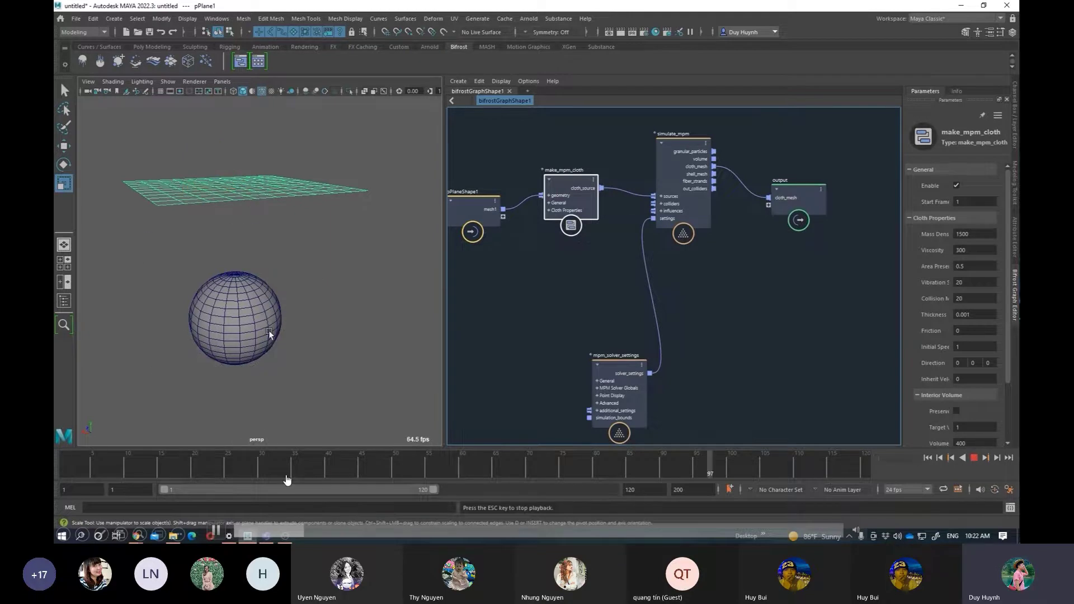
{"action": "key", "text": "Escape"}
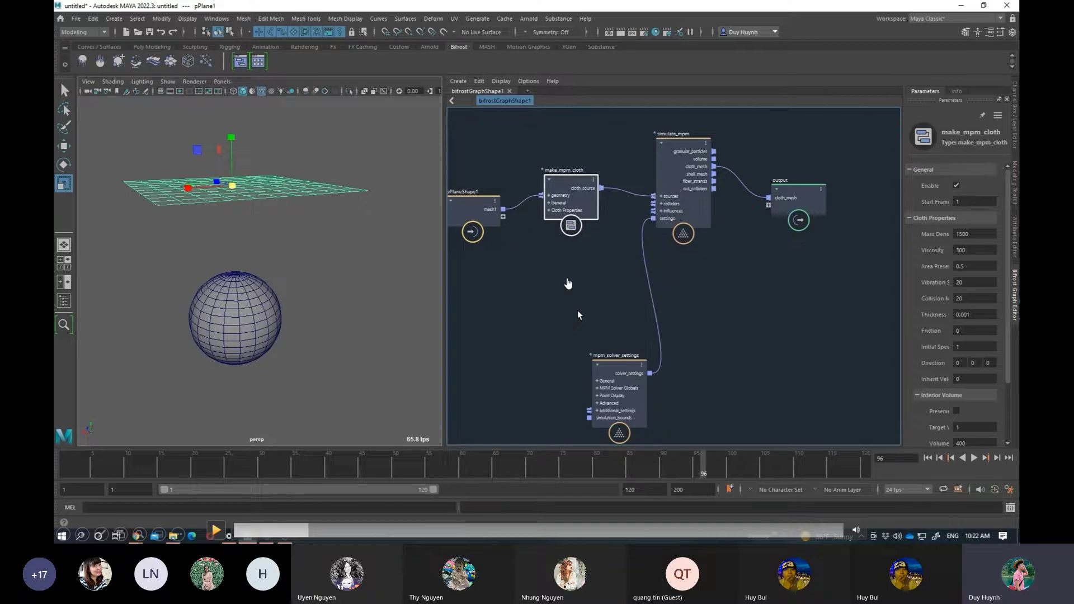
{"action": "left_click", "coordinate": [578, 315]}
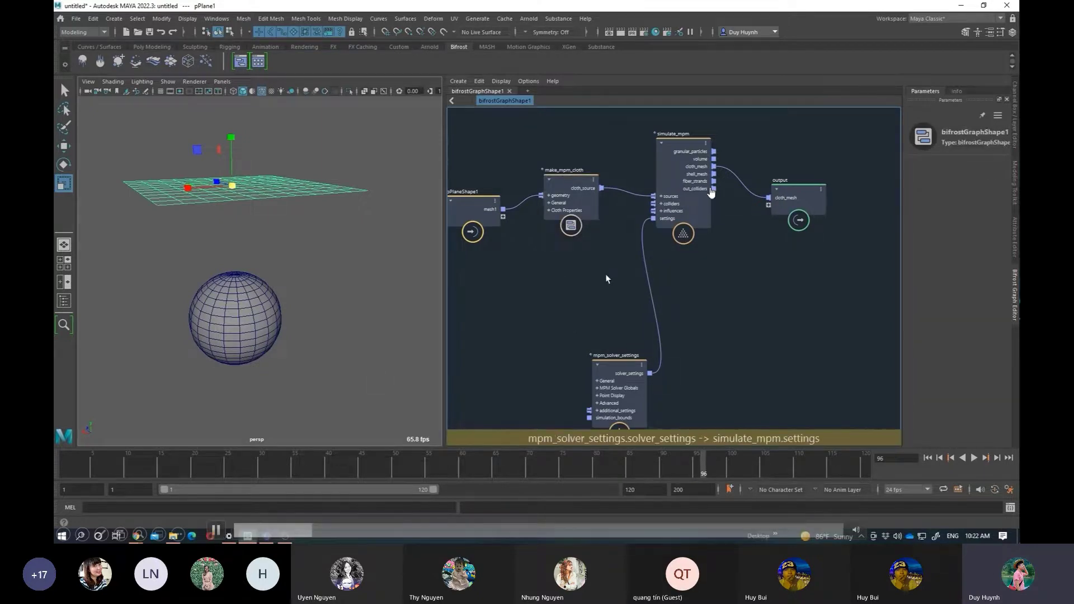
{"action": "key", "text": "Tab"}
Step: Add a collider node, deleting a mistakenly added collect_edges_in_UV_range node first
{"action": "type", "text": "col"}
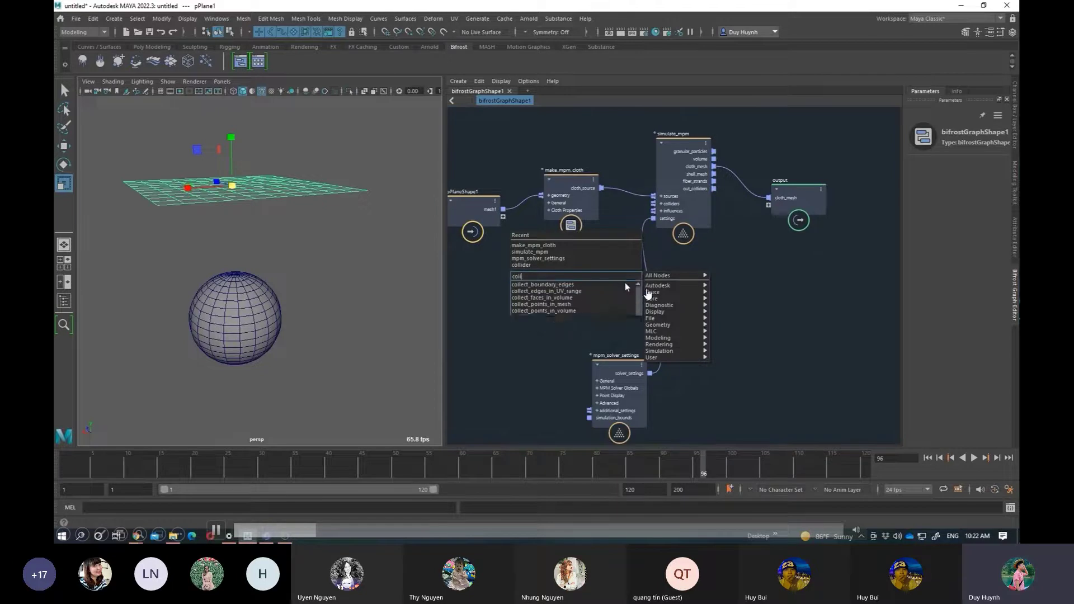
{"action": "type", "text": "l"}
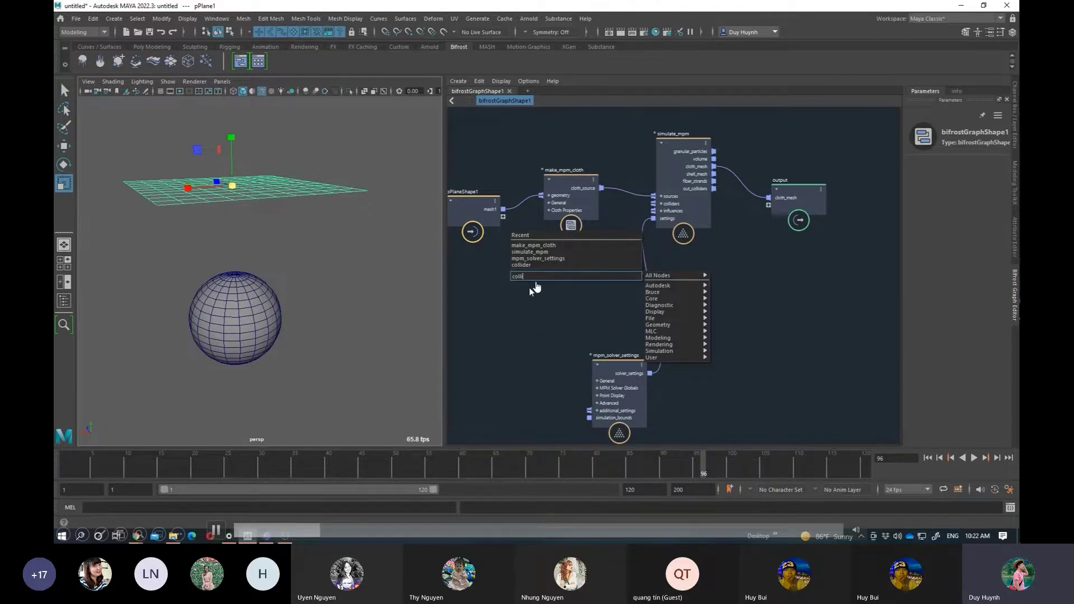
{"action": "key", "text": "Return"}
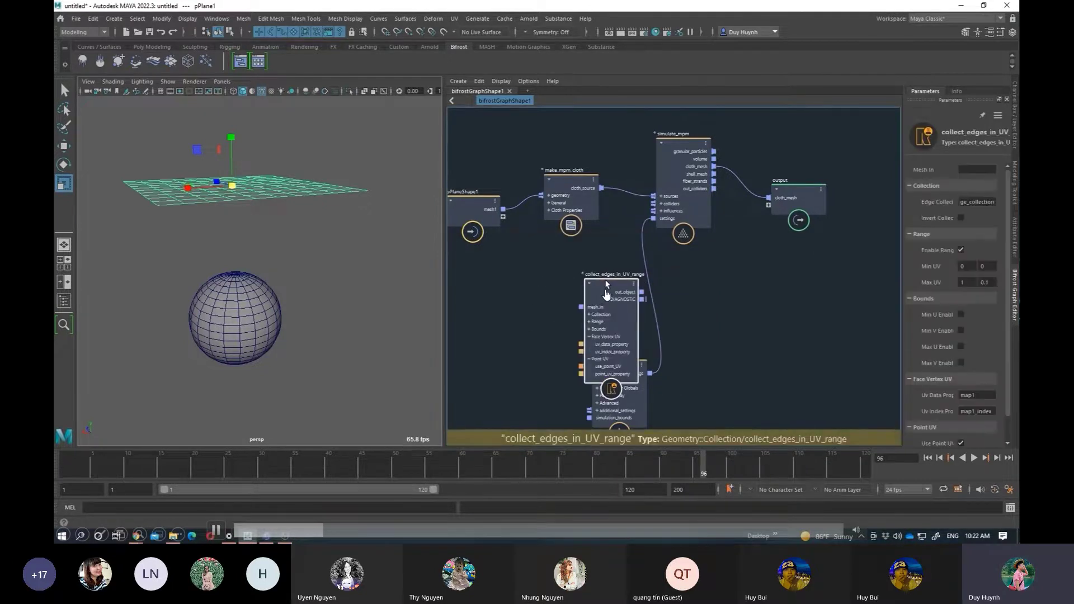
{"action": "key", "text": "Delete"}
{"action": "key", "text": "Tab"}
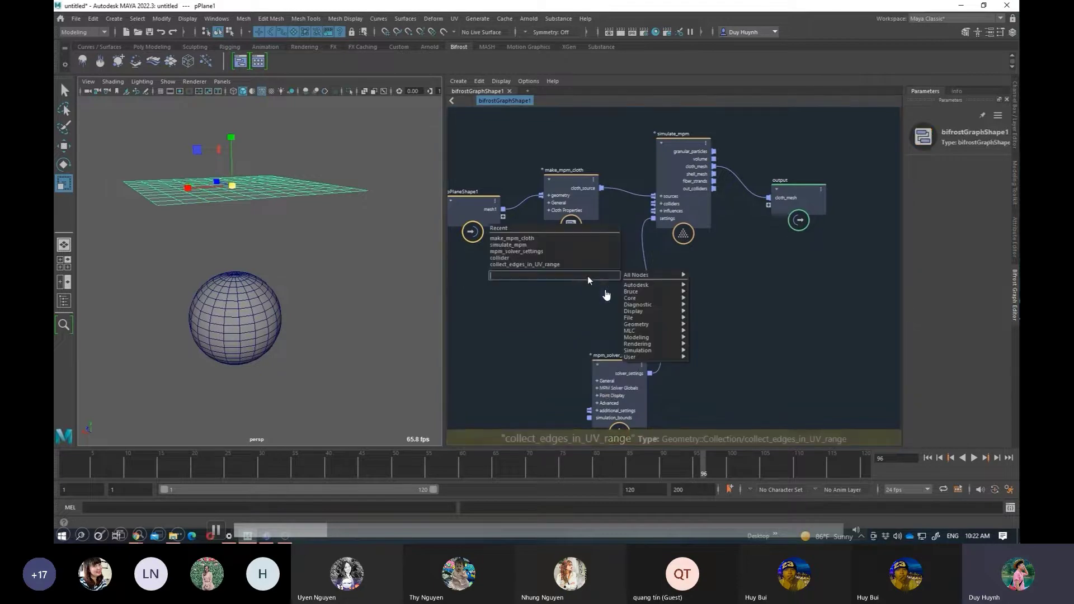
{"action": "type", "text": "col"}
{"action": "key", "text": "Down"}
{"action": "key", "text": "Down"}
{"action": "key", "text": "Down"}
{"action": "key", "text": "Down"}
{"action": "key", "text": "Down"}
{"action": "key", "text": "Return"}
Step: Wire the collider into simulate_mpm's colliders and pSphereShape1's mesh into the collider's geometry
{"action": "mouse_move", "coordinate": [587, 304]}
{"action": "left_mouse_down"}
{"action": "mouse_move", "coordinate": [554, 300]}
{"action": "mouse_move", "coordinate": [650, 205]}
{"action": "left_mouse_up"}
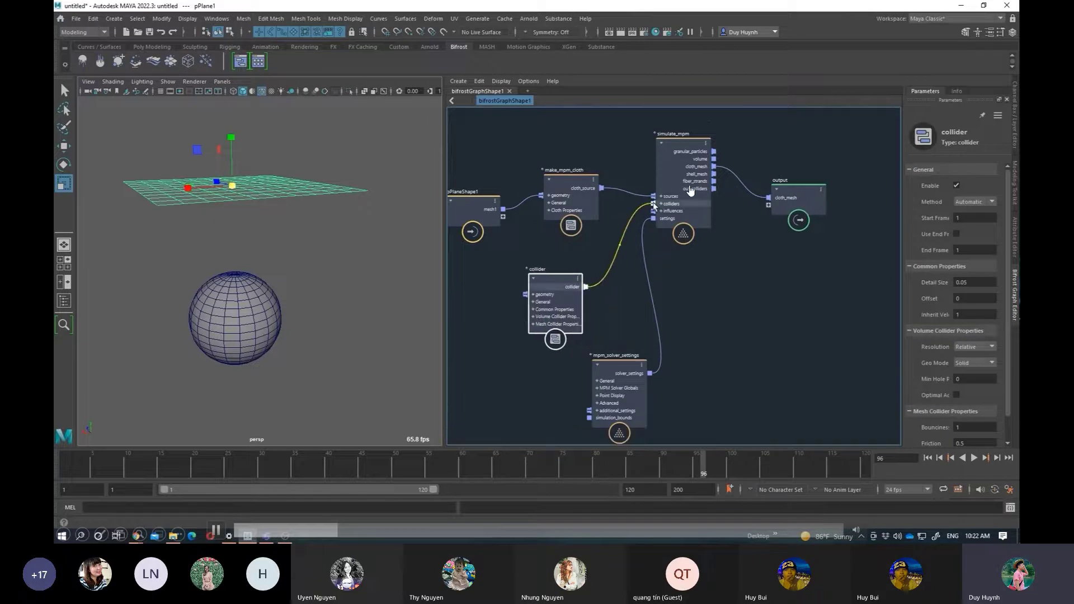
{"action": "middle_click_drag", "start_coordinate": [525, 262], "coordinate": [618, 257]}
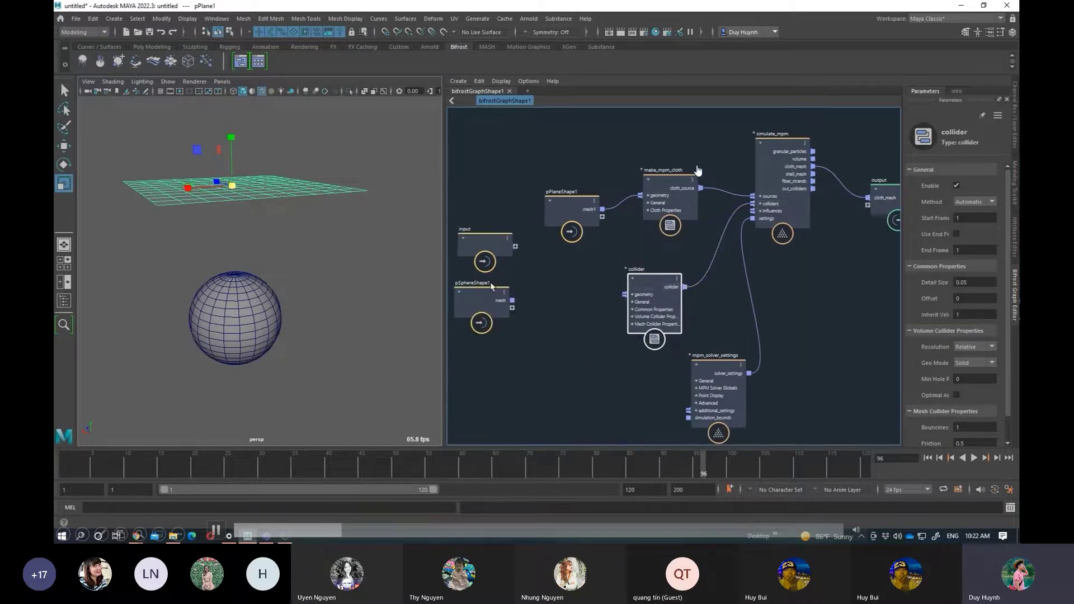
{"action": "left_click", "coordinate": [491, 303]}
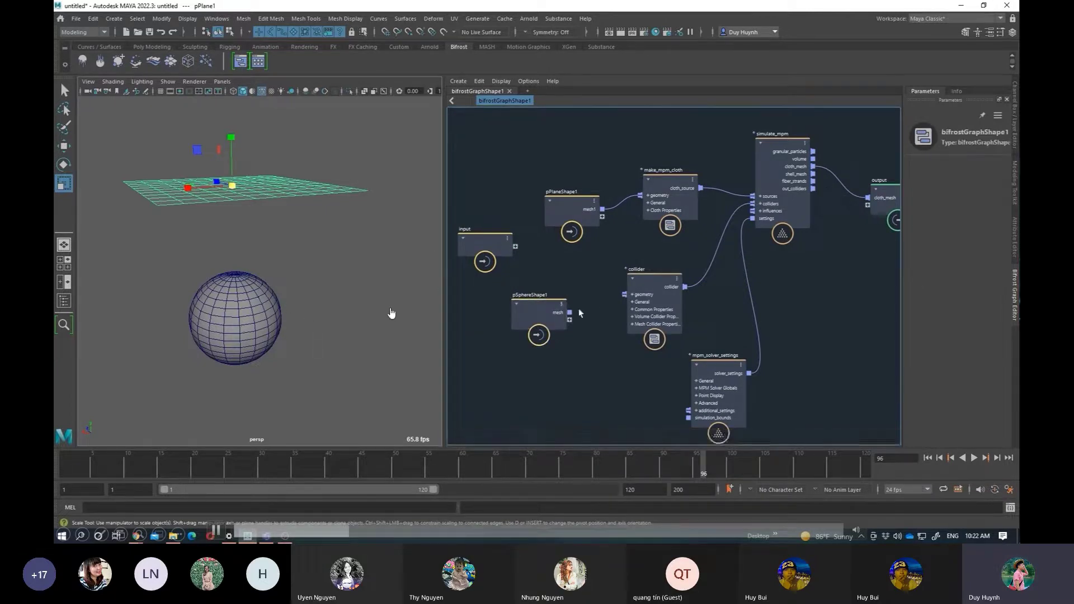
{"action": "left_click_drag", "start_coordinate": [570, 312], "coordinate": [625, 294]}
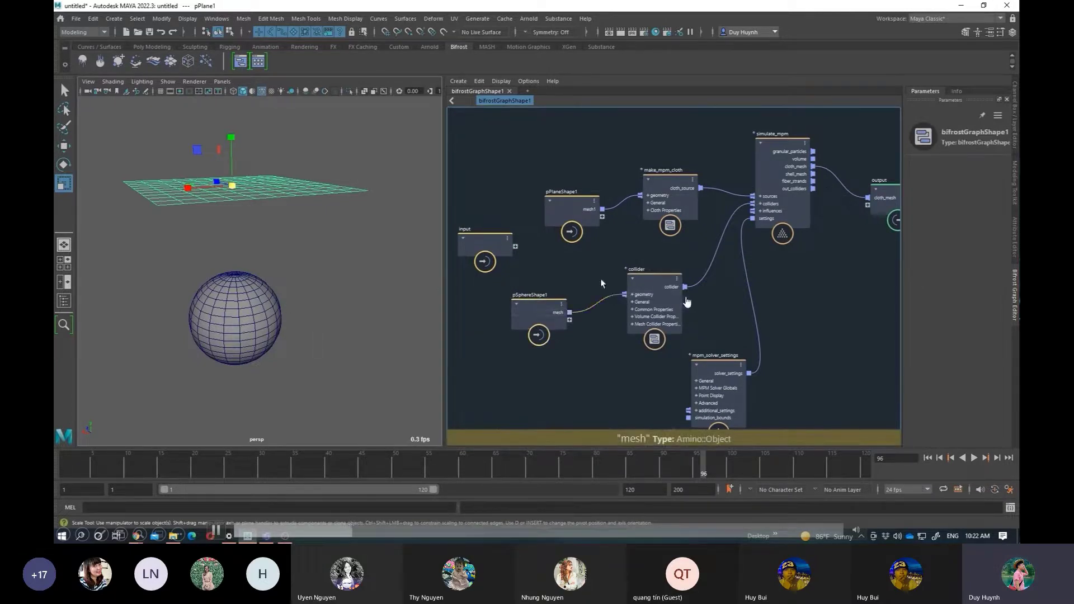
Step: Play the simulation to watch the cloth drape over the sphere collider, then stop at frame 1
{"action": "left_click", "coordinate": [974, 458]}
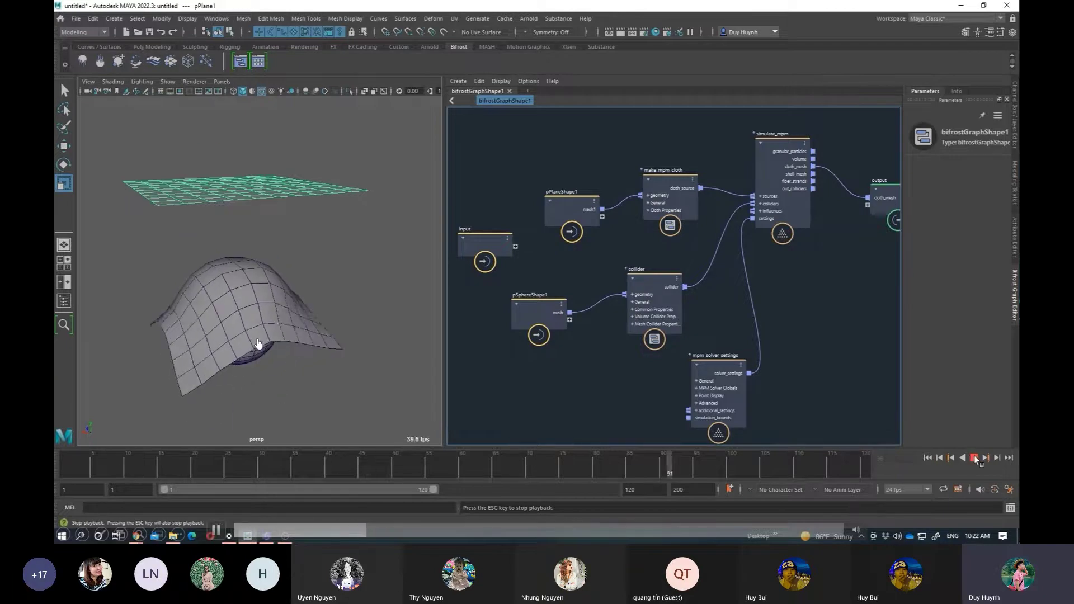
{"action": "key", "text": "Escape"}
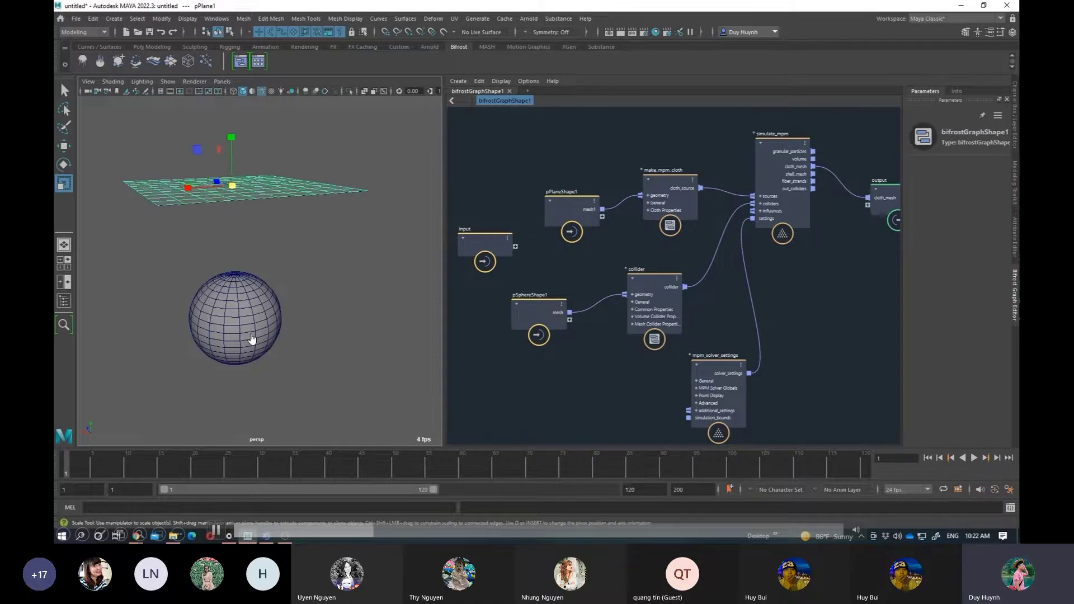
Step: Hide the graph editor and set polyPlane1's Subdivisions Width and Height to 30
{"action": "left_click", "coordinate": [1015, 140]}
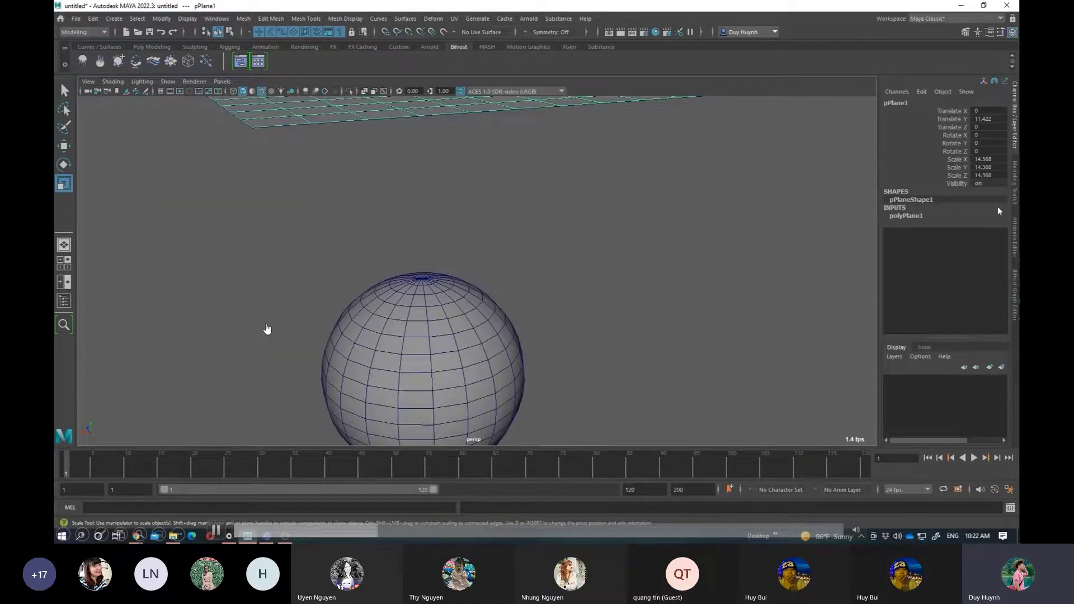
{"action": "left_click", "coordinate": [911, 216]}
{"action": "left_click", "coordinate": [987, 240]}
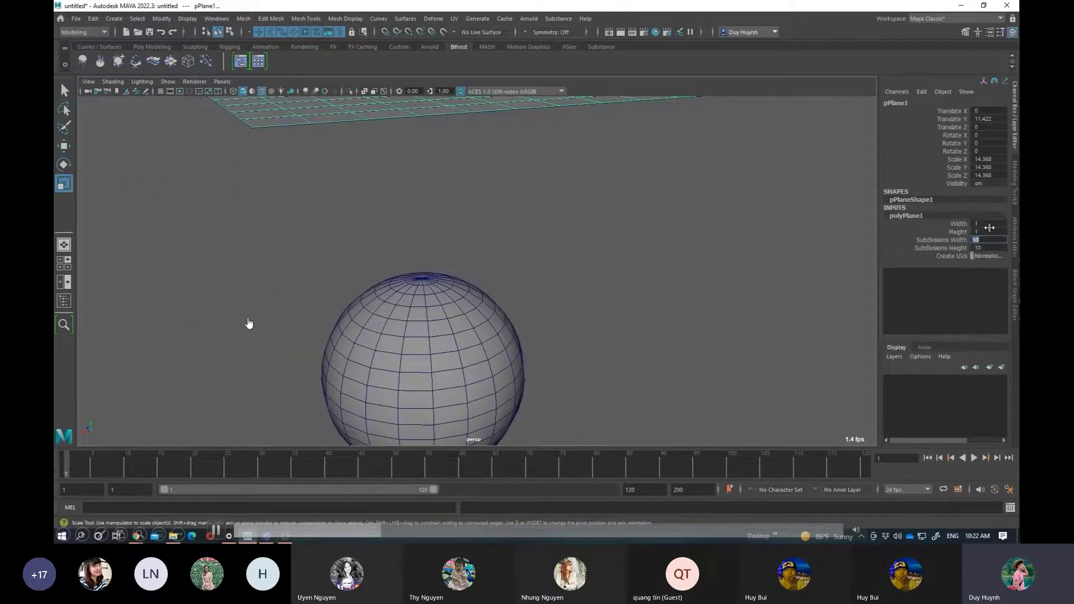
{"action": "left_click_drag", "start_coordinate": [352, 127], "coordinate": [431, 237], "text": "alt"}
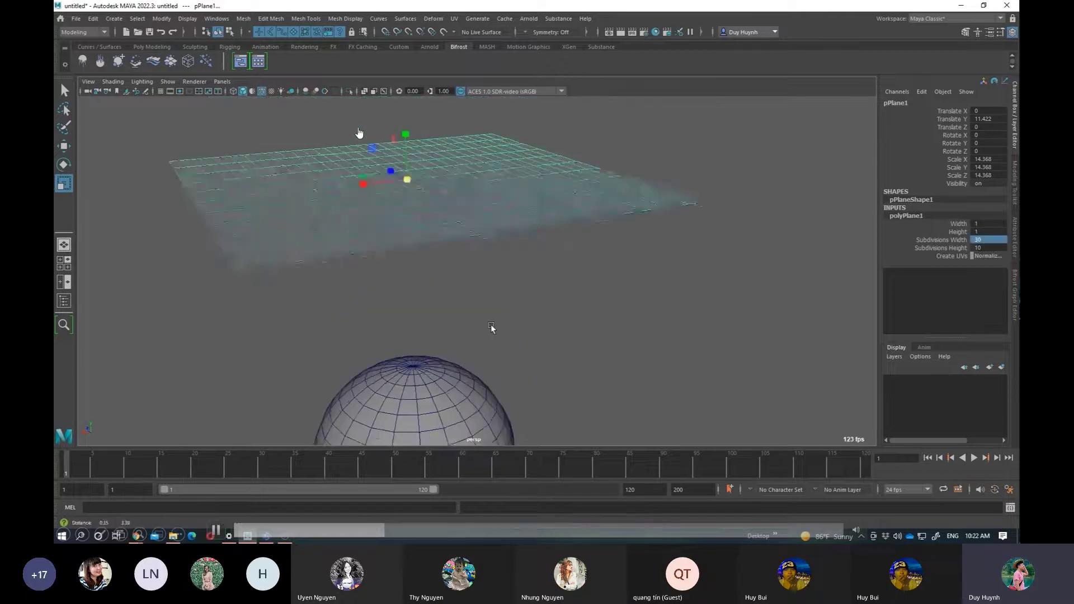
{"action": "left_click", "coordinate": [976, 249]}
{"action": "type", "text": "30"}
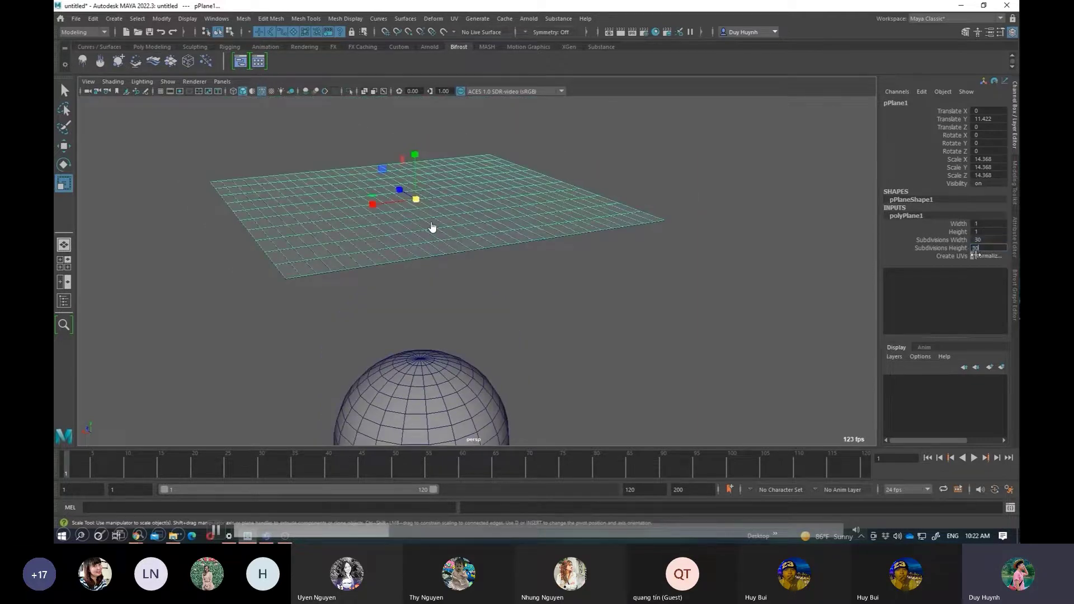
{"action": "key", "text": "Return"}
Step: Frame the plane and sphere, play the denser cloth draping over the sphere, and stop at frame 112
{"action": "left_click", "coordinate": [732, 343]}
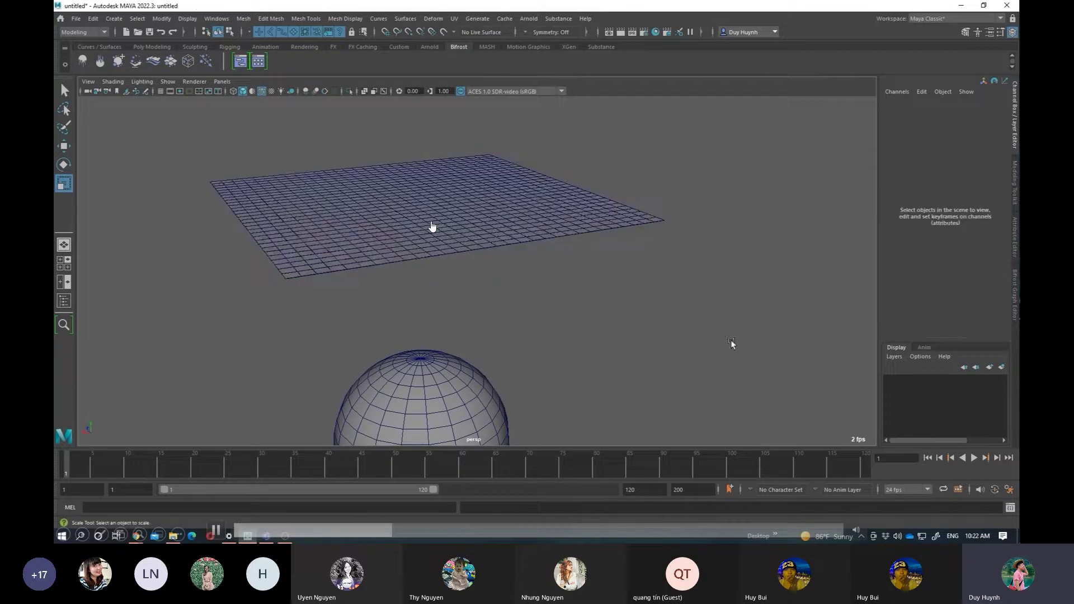
{"action": "right_click_drag", "start_coordinate": [775, 355], "coordinate": [575, 332], "text": "alt"}
{"action": "mouse_move", "coordinate": [574, 332]}
{"action": "left_mouse_down", "text": "alt"}
{"action": "mouse_move", "coordinate": [583, 319]}
{"action": "mouse_move", "coordinate": [661, 328]}
{"action": "left_mouse_up", "text": "alt"}
{"action": "key", "text": "alt+v"}
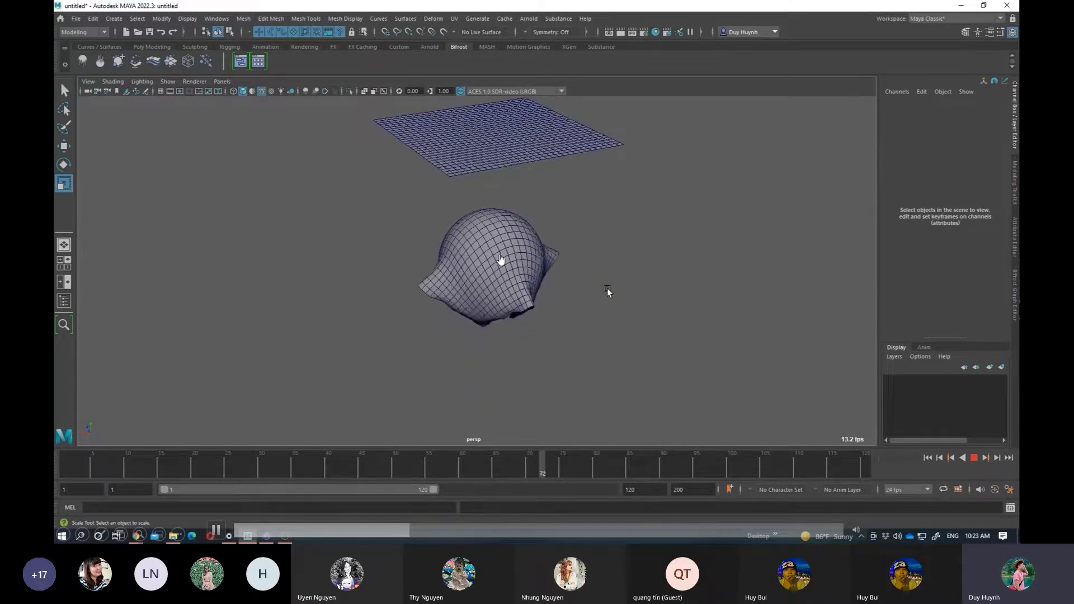
{"action": "left_click_drag", "start_coordinate": [597, 300], "coordinate": [556, 290], "text": "alt"}
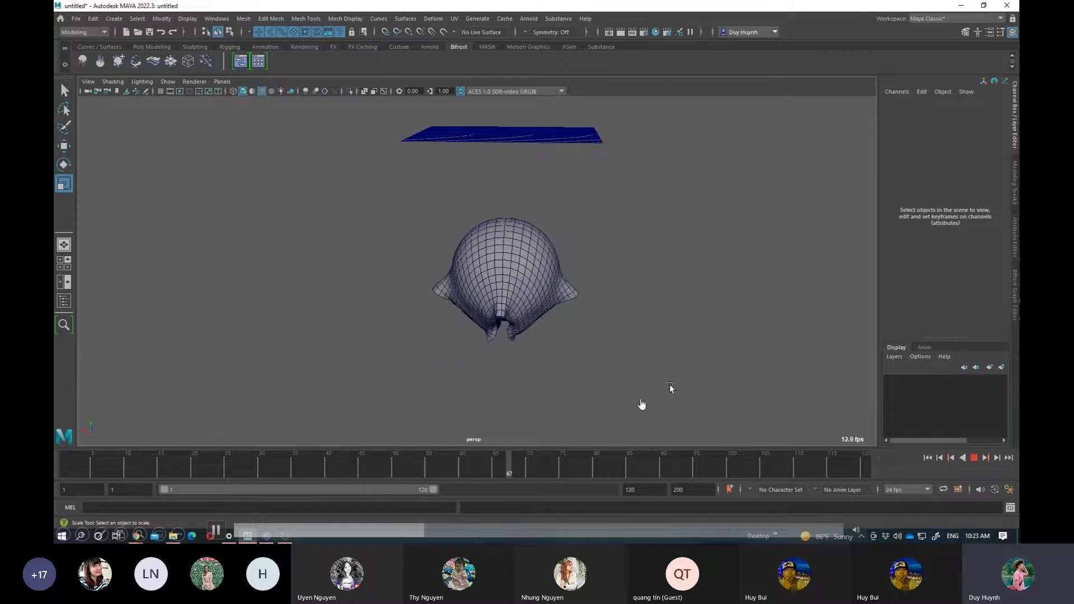
{"action": "left_click_drag", "start_coordinate": [550, 303], "coordinate": [542, 256], "text": "alt"}
{"action": "key", "text": "Escape"}
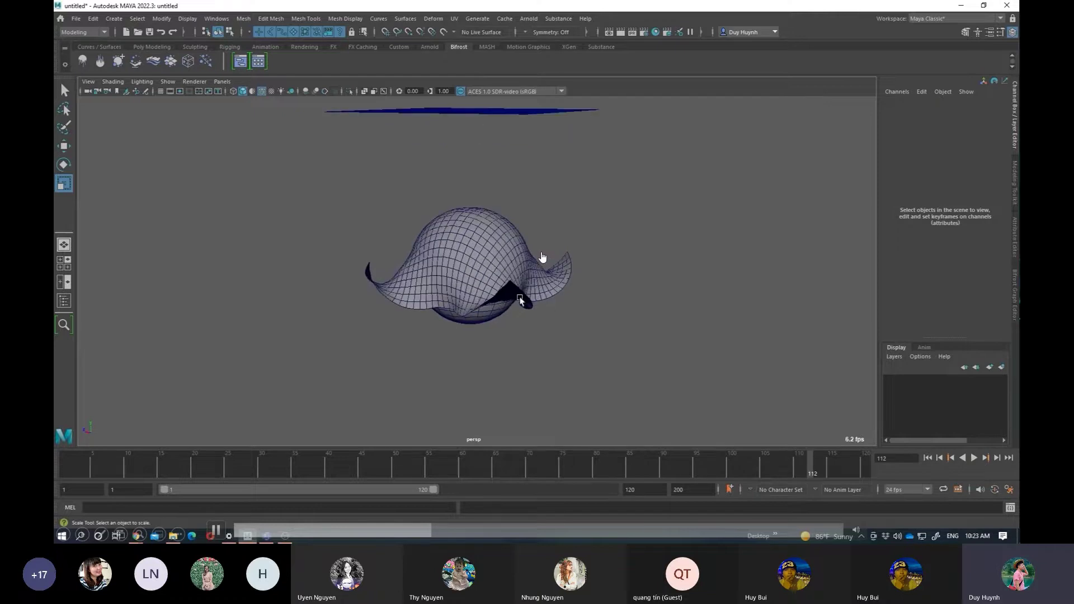
{"action": "left_click_drag", "start_coordinate": [520, 301], "coordinate": [750, 289], "text": "alt"}
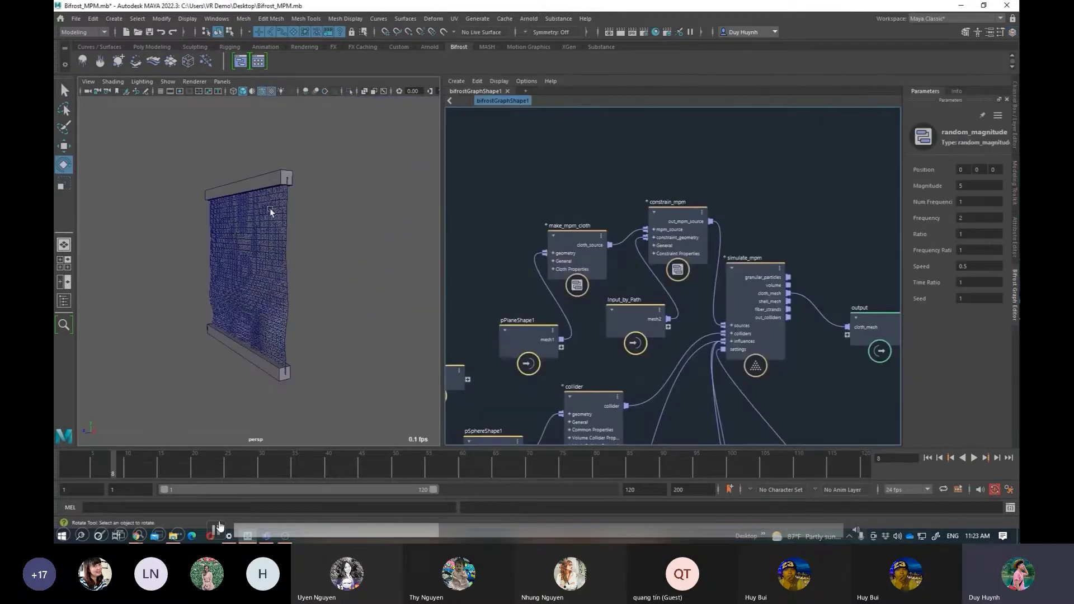
Step: Face the hanging curtain and watch it ripple under wind, drag and turbulence influences
{"action": "left_click_drag", "start_coordinate": [330, 210], "coordinate": [345, 206], "text": "alt"}
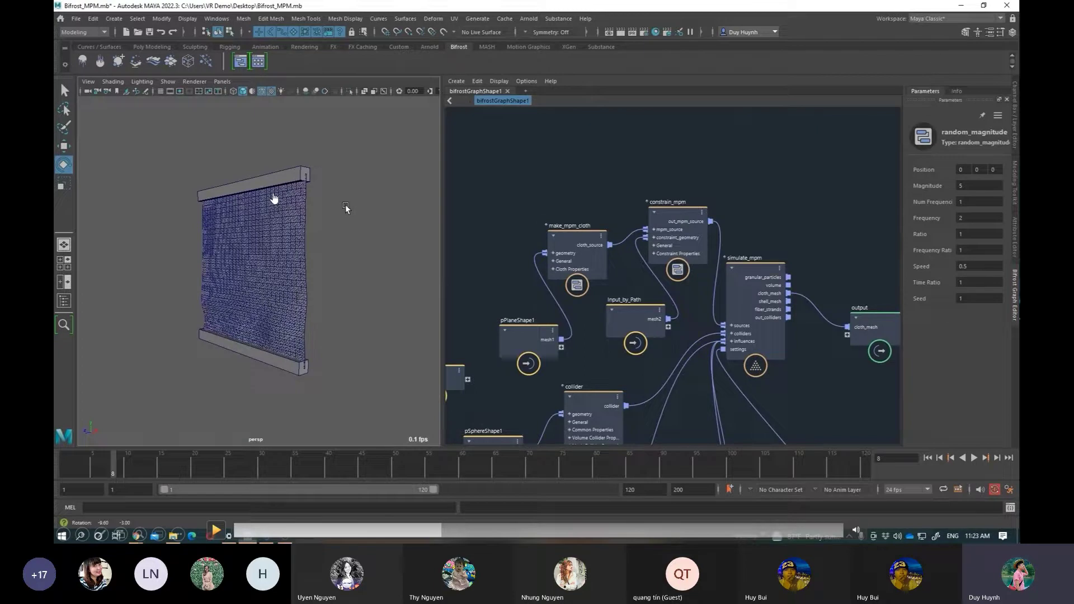
{"action": "left_click", "coordinate": [217, 532]}
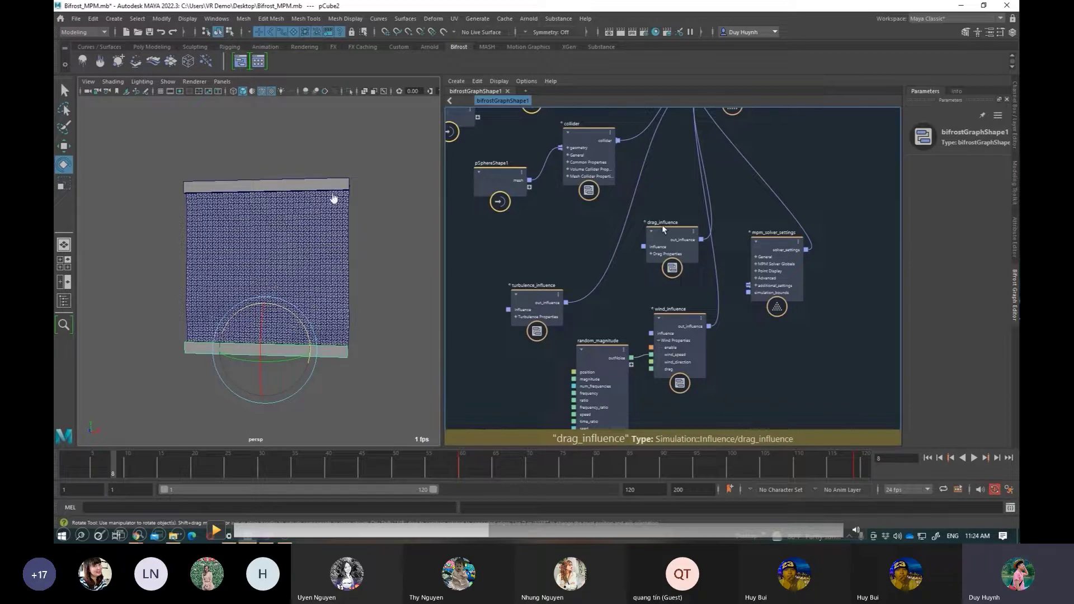
{"action": "left_click", "coordinate": [217, 530]}
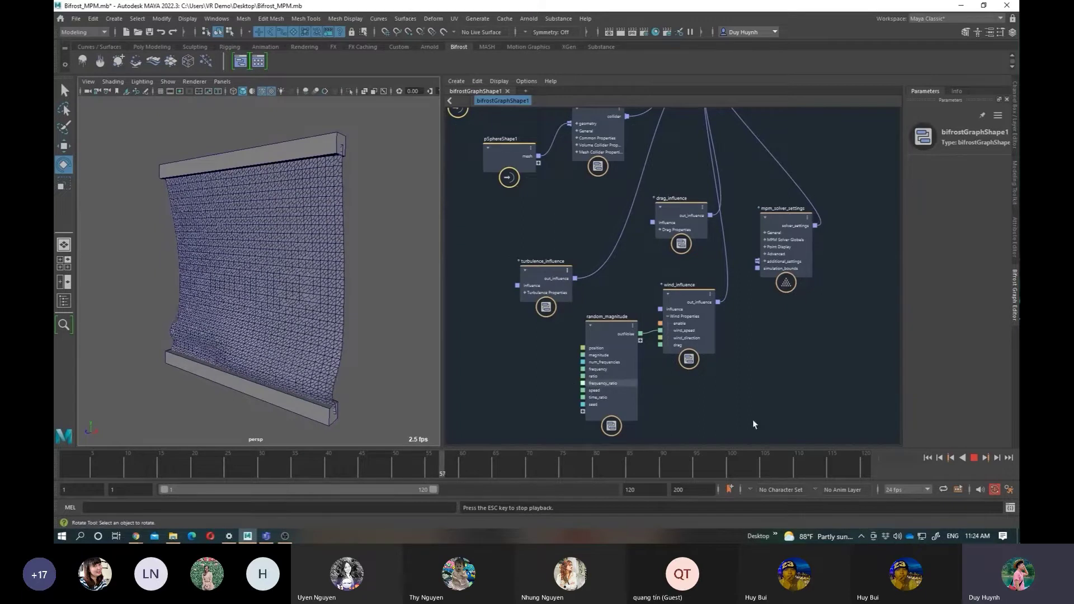
Step: Stop the cloth playback, reselect the pCube bars and replay the simulation
{"action": "left_click", "coordinate": [975, 458]}
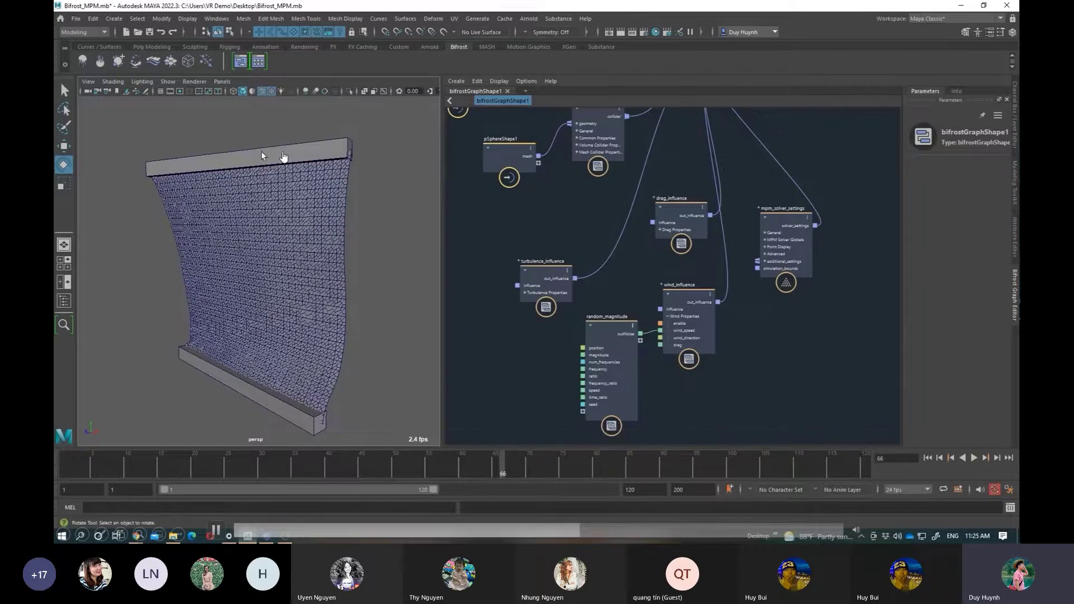
{"action": "left_click", "coordinate": [277, 156]}
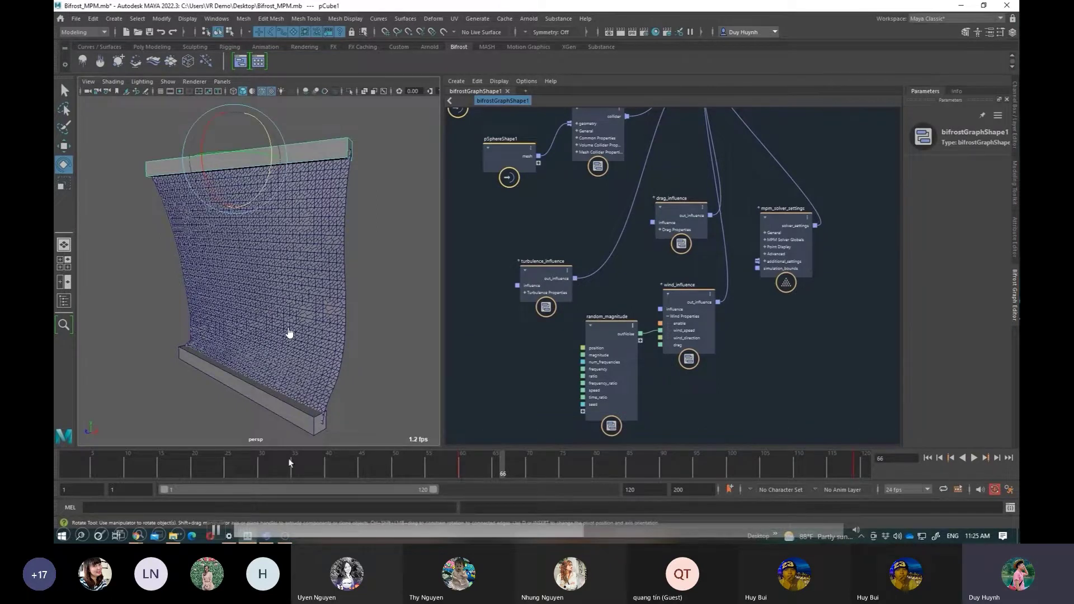
{"action": "left_click", "coordinate": [286, 144]}
{"action": "left_click", "coordinate": [287, 155]}
{"action": "left_click", "coordinate": [261, 399]}
{"action": "left_click", "coordinate": [281, 156]}
{"action": "key", "text": "alt+v"}
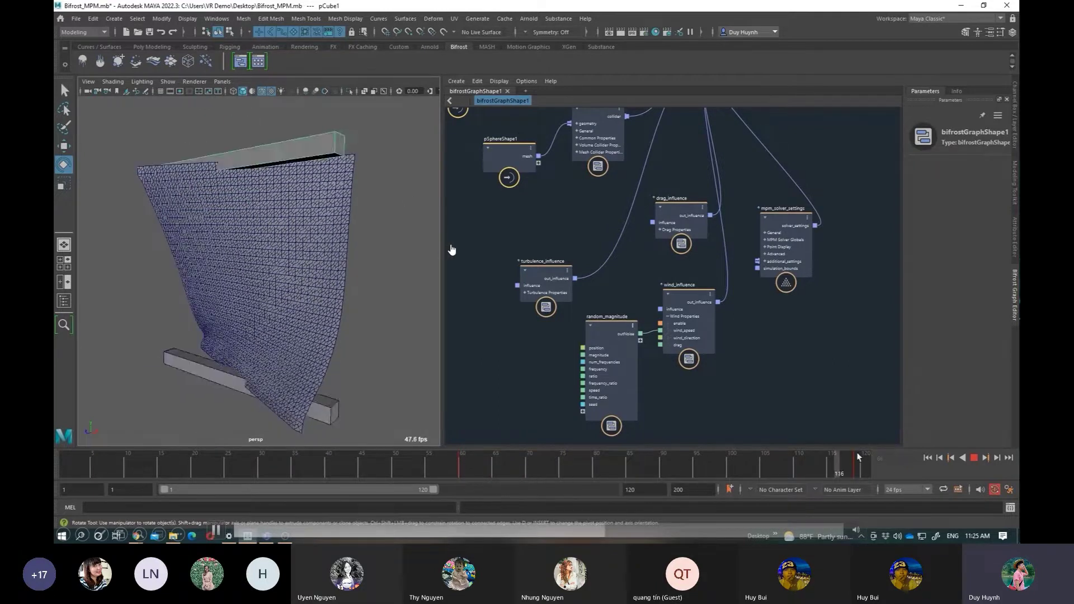
{"action": "left_click", "coordinate": [463, 467]}
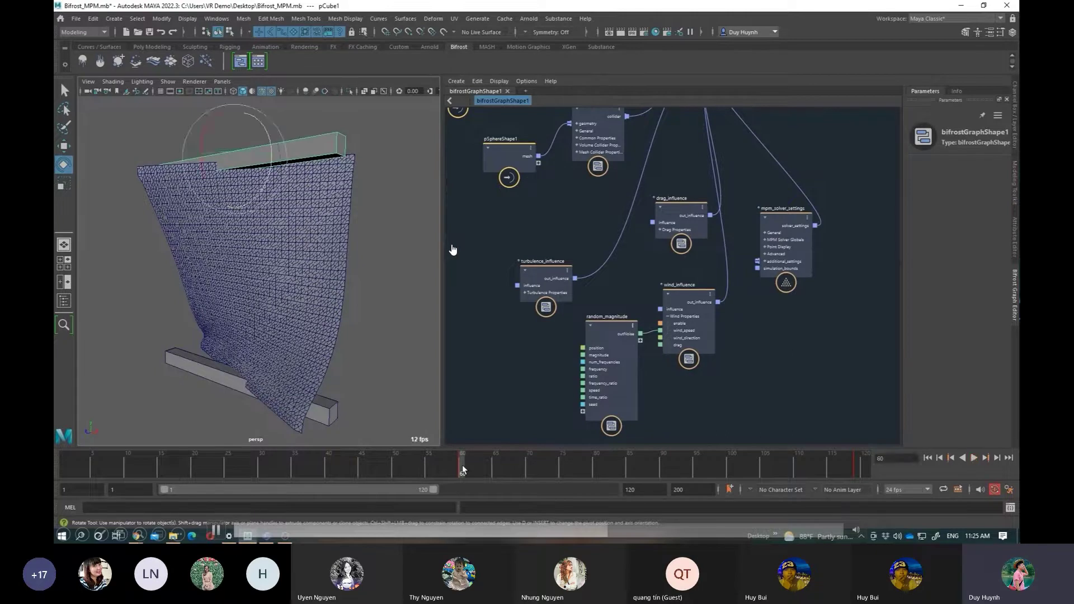
Step: Rewind to frame 1 and show make_mpm_cloth's settings (Mass Density 1500, Viscosity 300, Thickness 0.001)
{"action": "left_click", "coordinate": [927, 457]}
{"action": "middle_click_drag", "start_coordinate": [536, 210], "coordinate": [551, 280]}
{"action": "middle_click_drag", "start_coordinate": [571, 117], "coordinate": [576, 184]}
{"action": "left_click", "coordinate": [587, 172]}
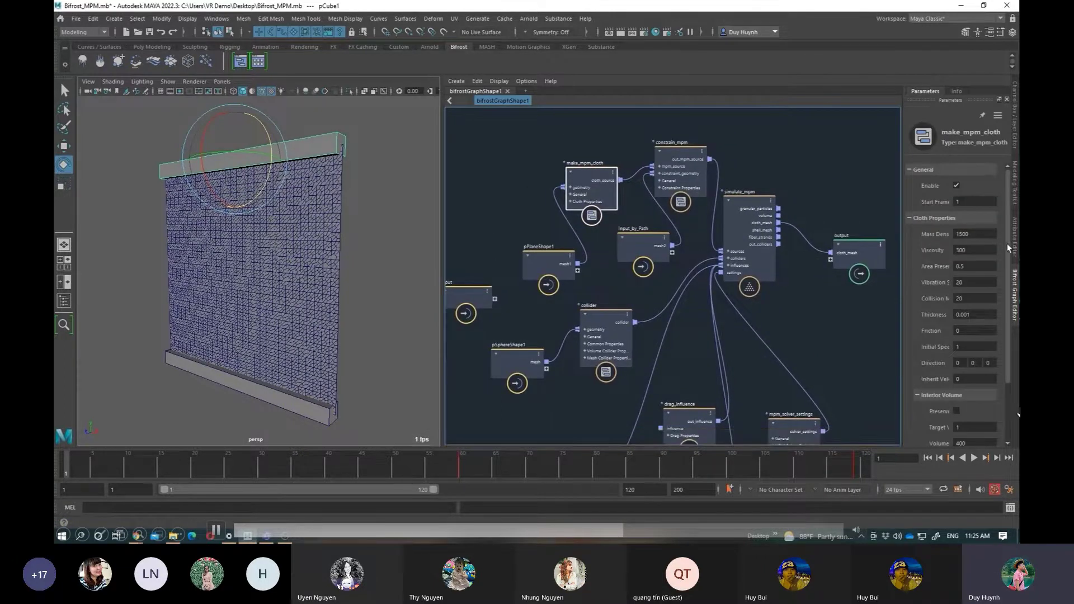
Step: Scroll the parameters to Tearing and replay the cloth from frame 1 so it twists and tears
{"action": "left_click_drag", "start_coordinate": [1007, 243], "coordinate": [1003, 446]}
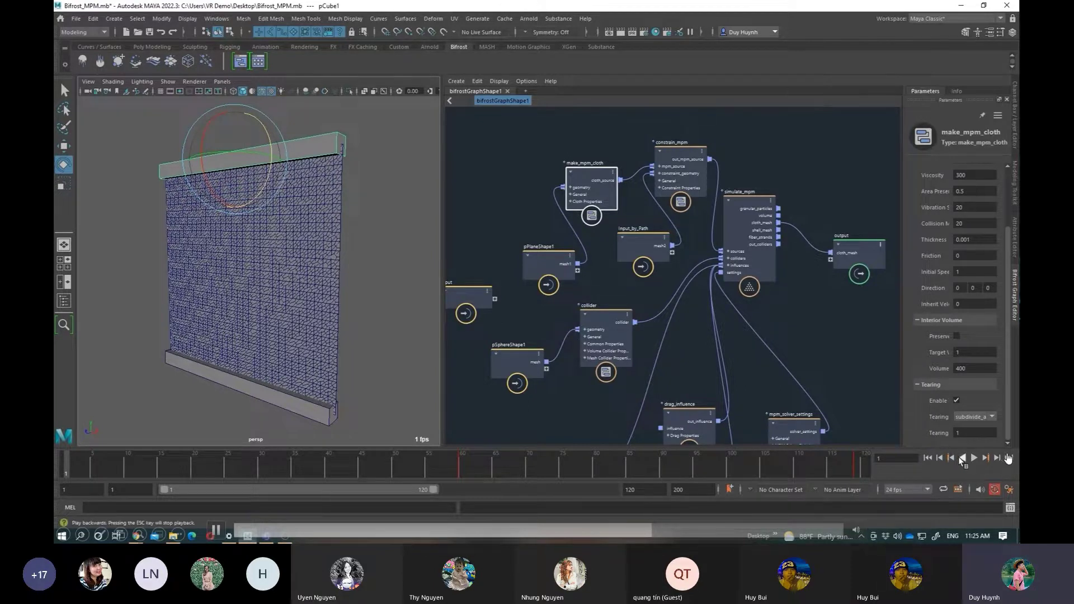
{"action": "left_click", "coordinate": [958, 457]}
{"action": "left_click", "coordinate": [958, 456]}
{"action": "left_click", "coordinate": [930, 458]}
{"action": "left_click", "coordinate": [974, 459]}
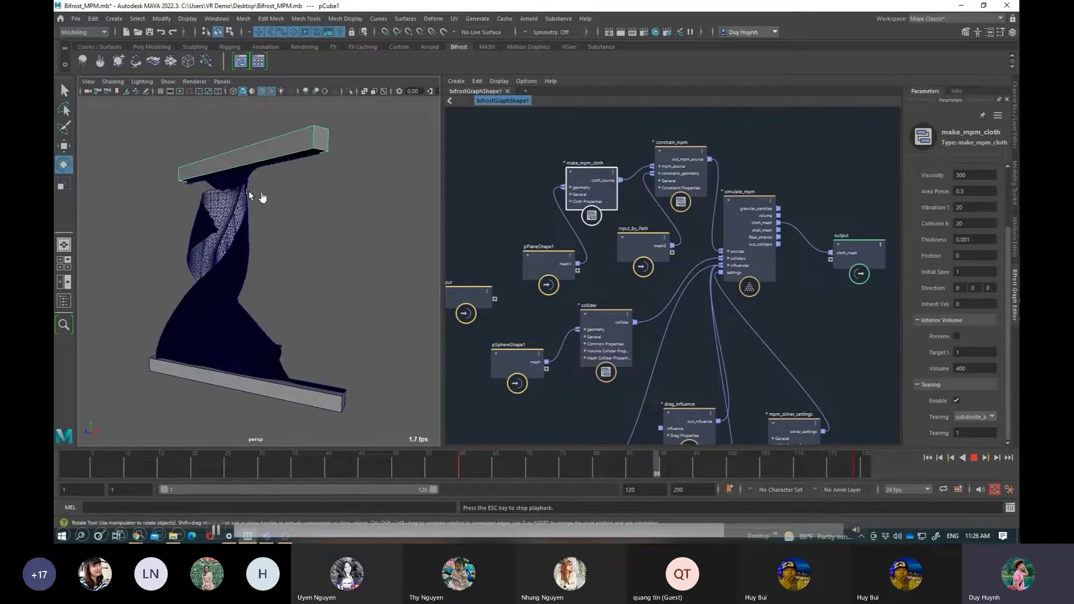
Step: Orbit around the torn, twisting cloth, then skip the video ahead to the sand-particle clip
{"action": "left_click_drag", "start_coordinate": [247, 214], "coordinate": [334, 247], "text": "alt"}
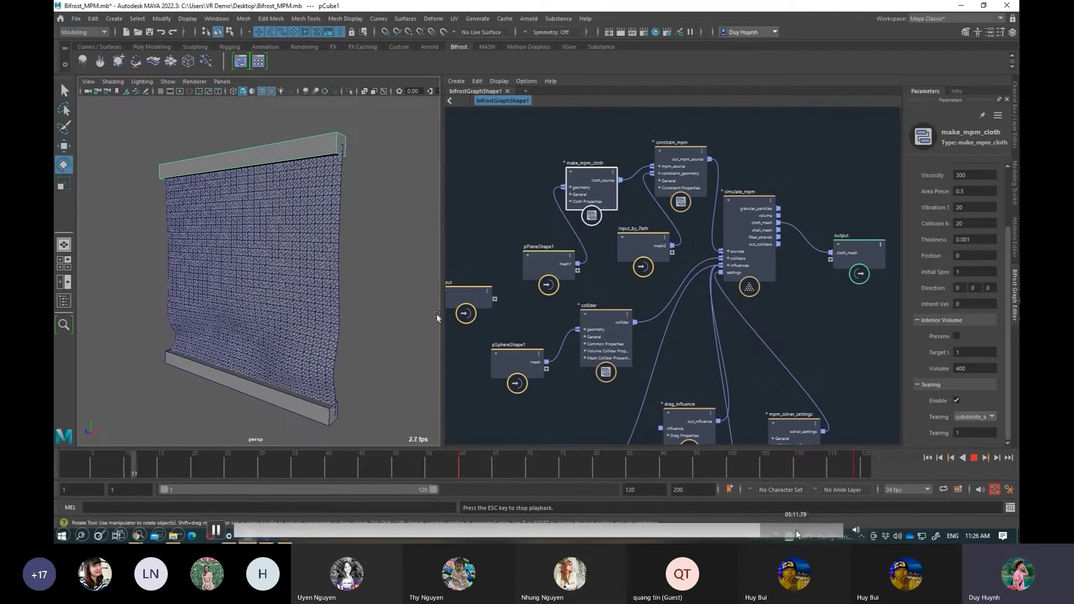
{"action": "left_click_drag", "start_coordinate": [785, 536], "coordinate": [801, 531]}
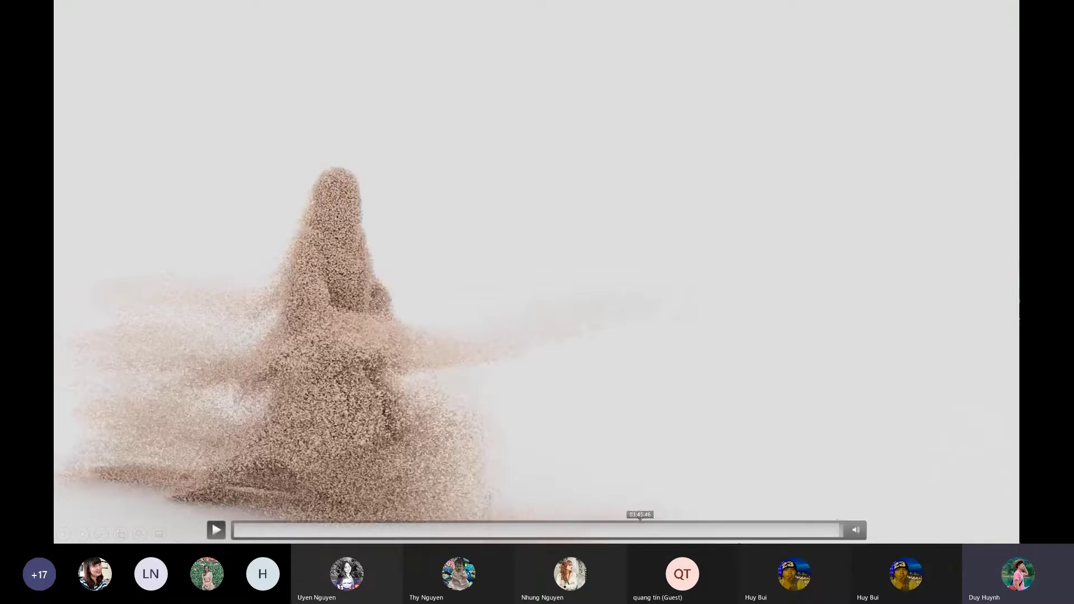
Step: Watch the sand-particle figure clip, then advance to the procedural modeling slide
{"action": "left_click", "coordinate": [839, 536]}
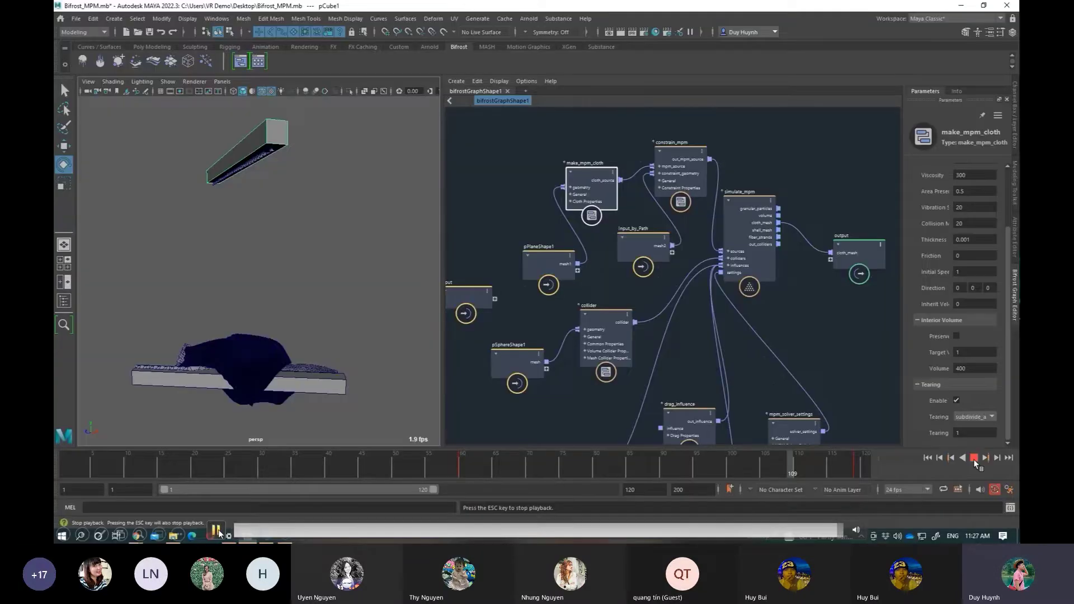
{"action": "left_click", "coordinate": [217, 530]}
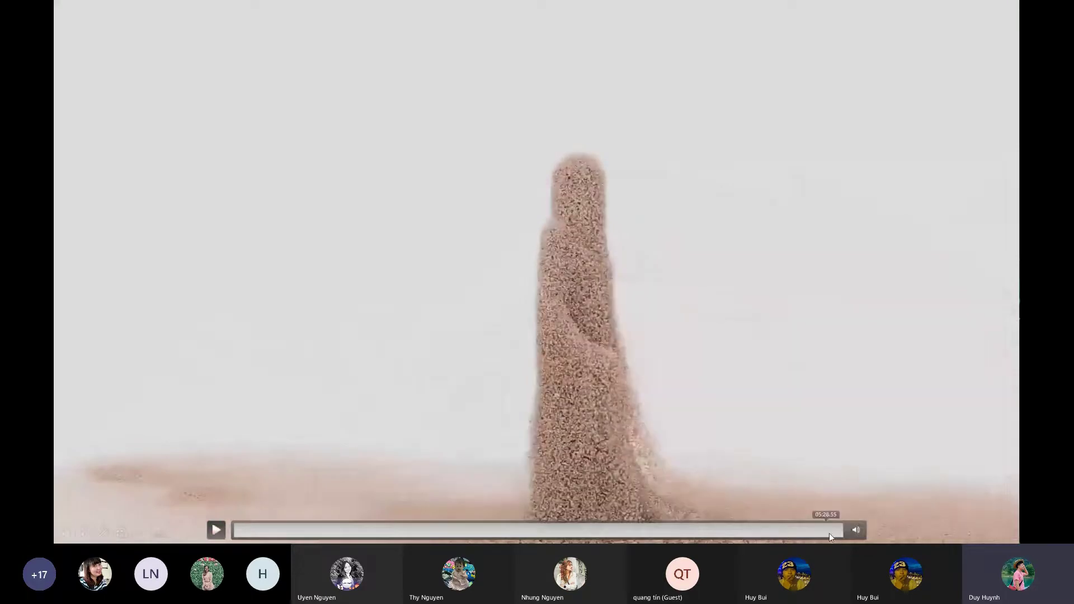
{"action": "left_click", "coordinate": [829, 533]}
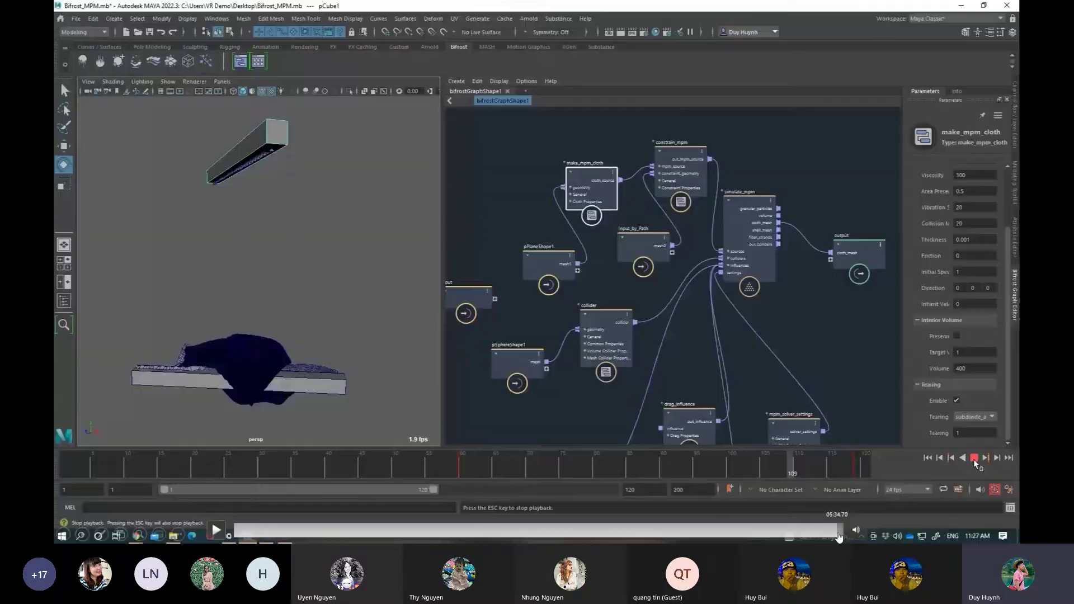
{"action": "left_click", "coordinate": [216, 530]}
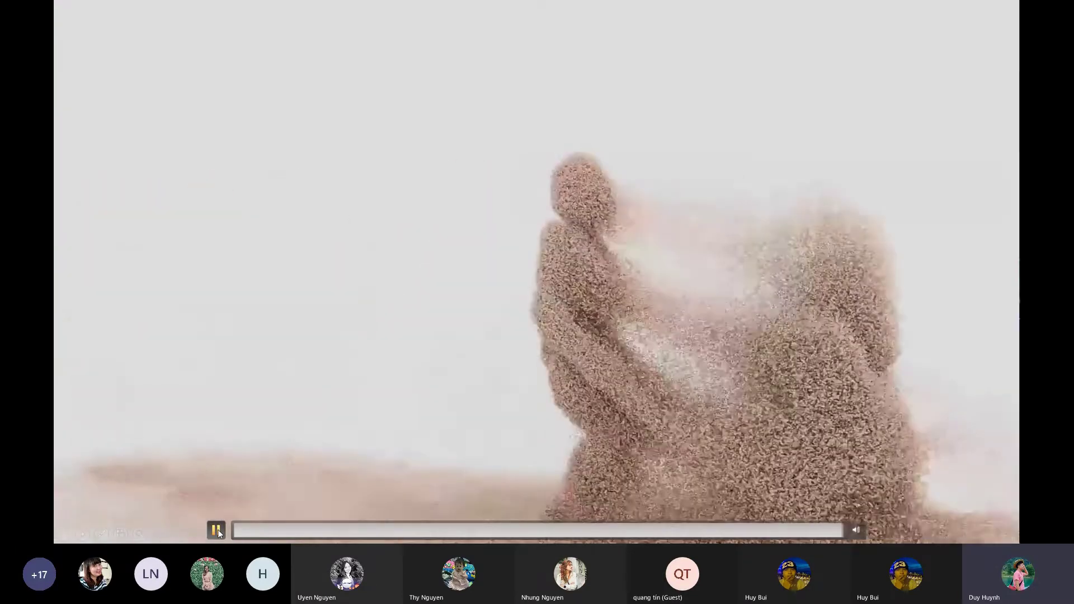
{"action": "left_click", "coordinate": [217, 532]}
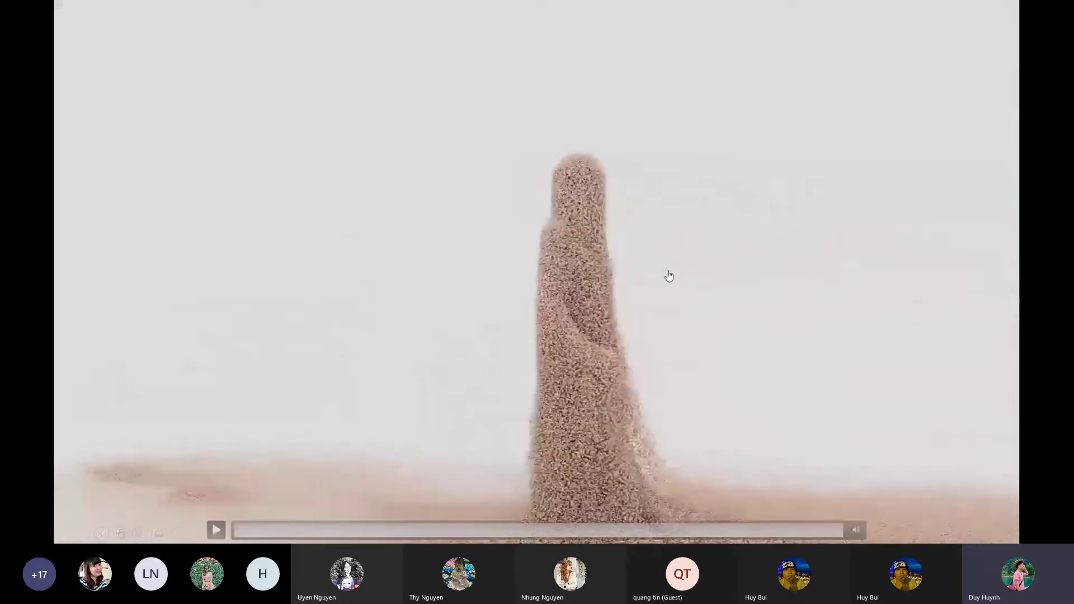
{"action": "key", "text": "Right"}
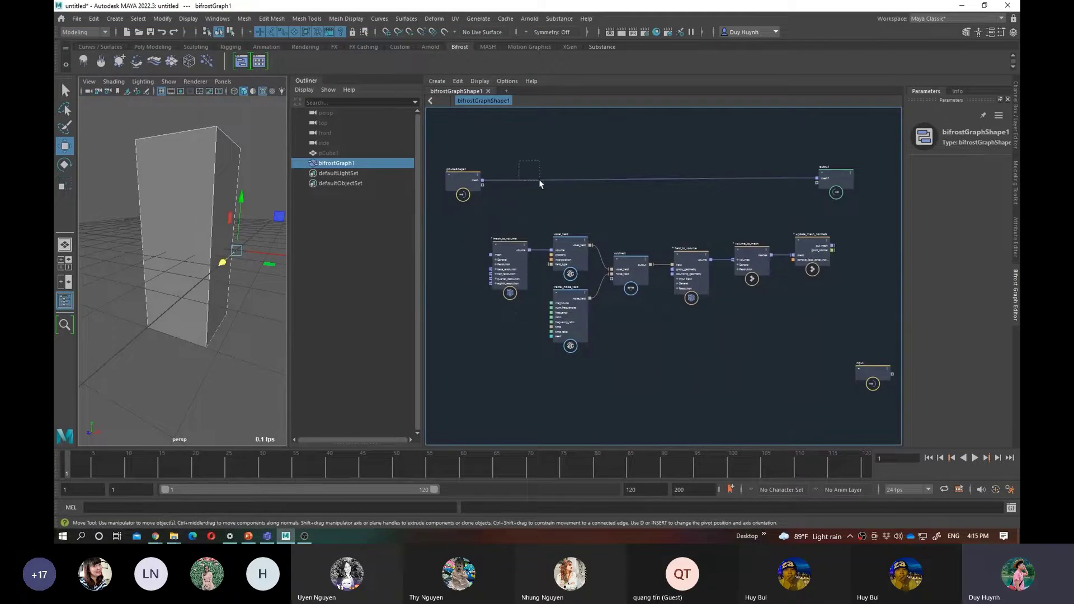
Step: Rewire the graph: pCubeShape1 into mesh_to_volume and update_mesh_normals' out_mesh into output
{"action": "left_click_drag", "start_coordinate": [539, 183], "coordinate": [543, 183]}
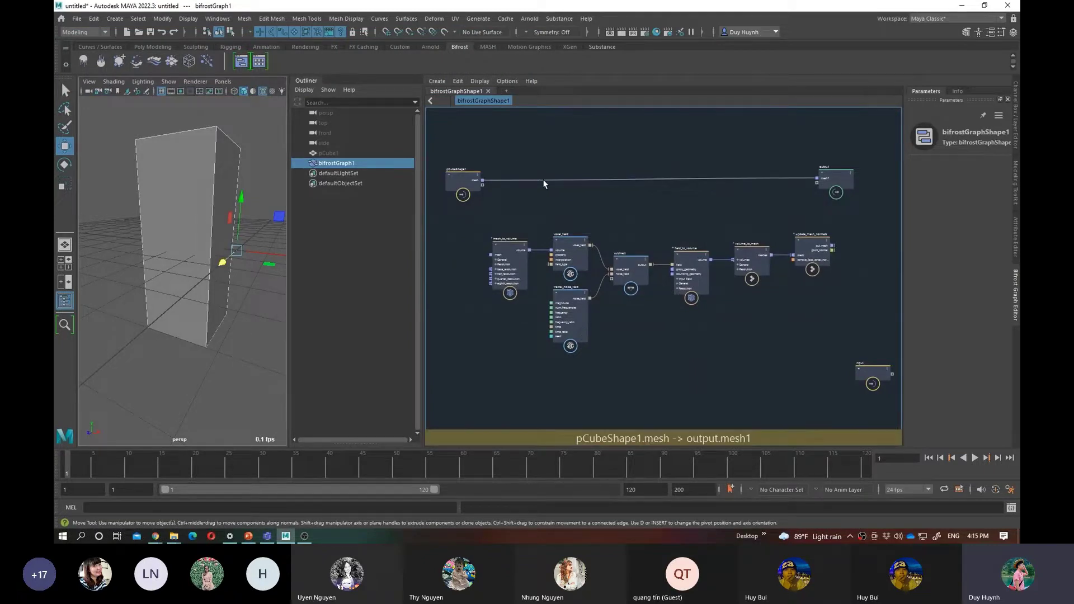
{"action": "left_click", "coordinate": [548, 179]}
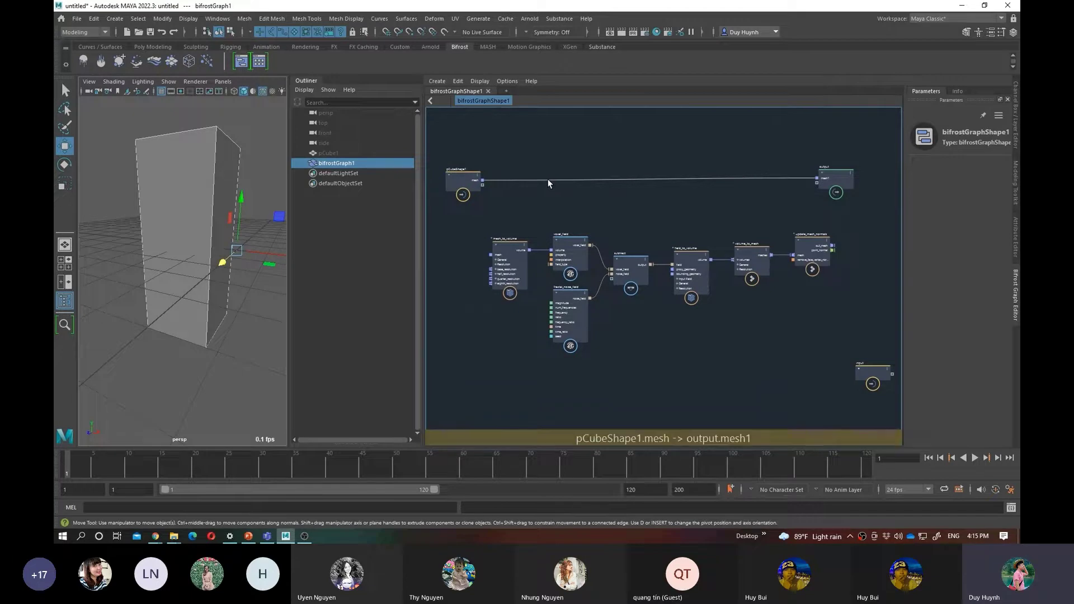
{"action": "key", "text": "Delete"}
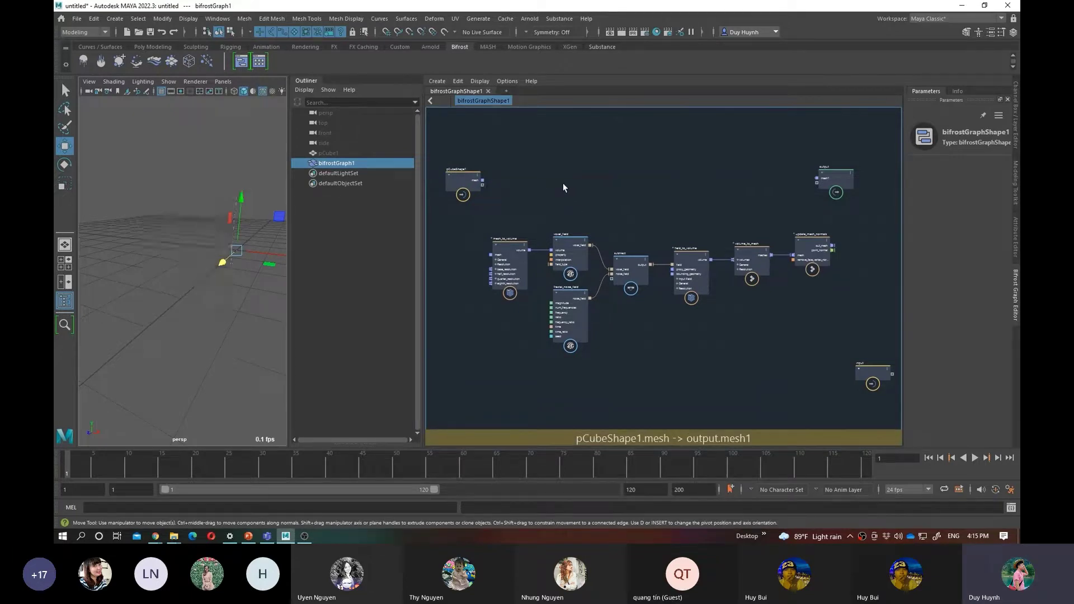
{"action": "left_click_drag", "start_coordinate": [482, 180], "coordinate": [489, 258]}
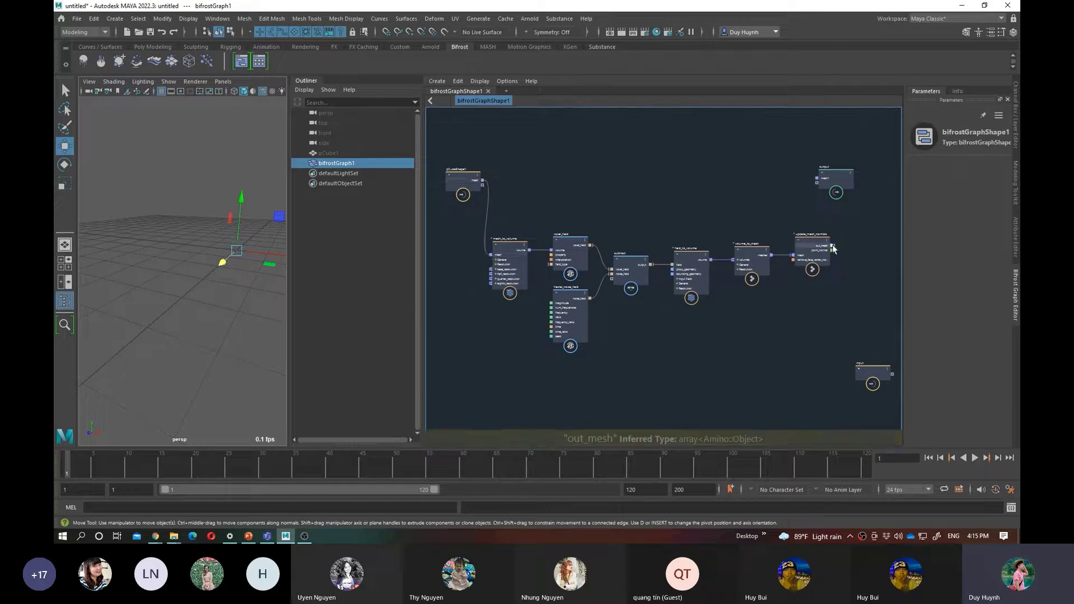
{"action": "left_click_drag", "start_coordinate": [832, 245], "coordinate": [815, 183]}
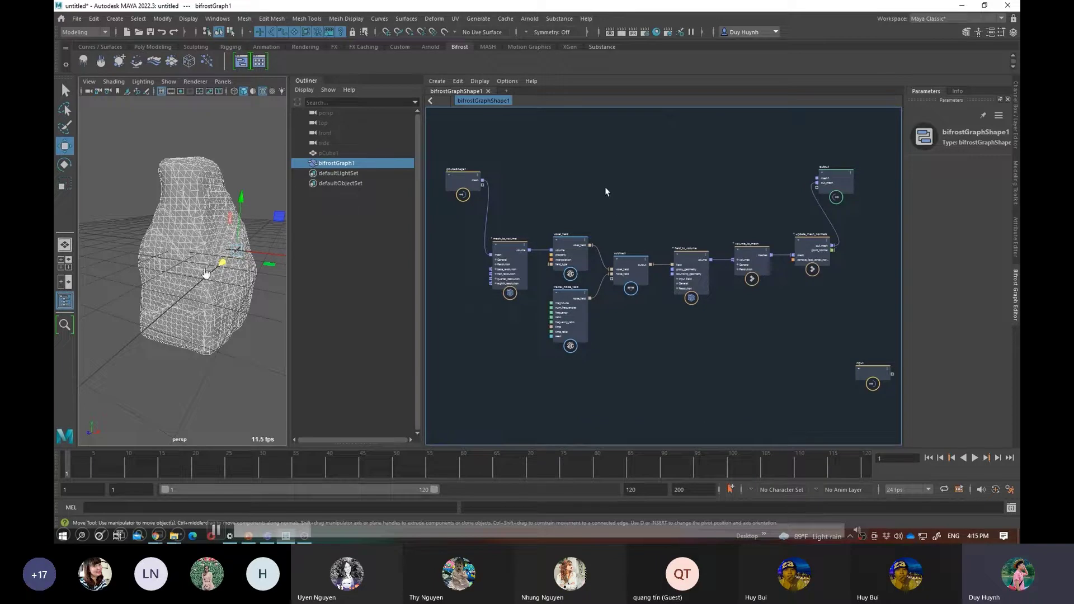
Step: Pan and zoom to where fractal_noise_field is subtracted from voxel_field before field_to_volume
{"action": "scroll", "coordinate": [606, 187], "scroll_direction": "up", "scroll_amount": 2}
{"action": "scroll", "coordinate": [585, 188], "scroll_direction": "up", "scroll_amount": 2}
{"action": "scroll", "coordinate": [586, 188], "scroll_direction": "up", "scroll_amount": 1}
{"action": "middle_click_drag", "start_coordinate": [569, 178], "coordinate": [627, 185]}
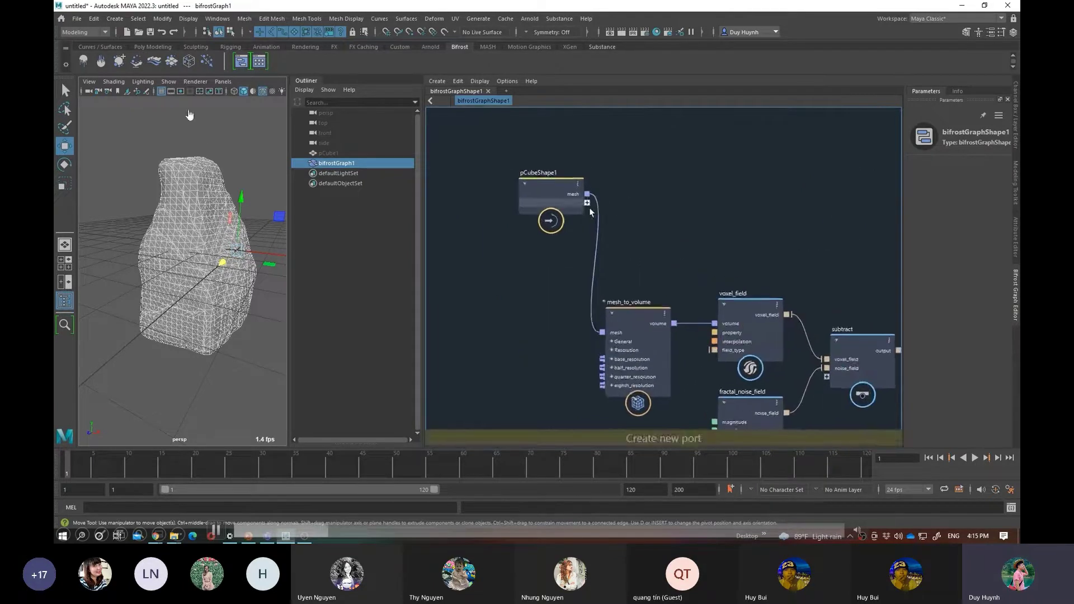
{"action": "scroll", "coordinate": [616, 212], "scroll_direction": "up", "scroll_amount": 2}
{"action": "middle_click_drag", "start_coordinate": [631, 223], "coordinate": [619, 182]}
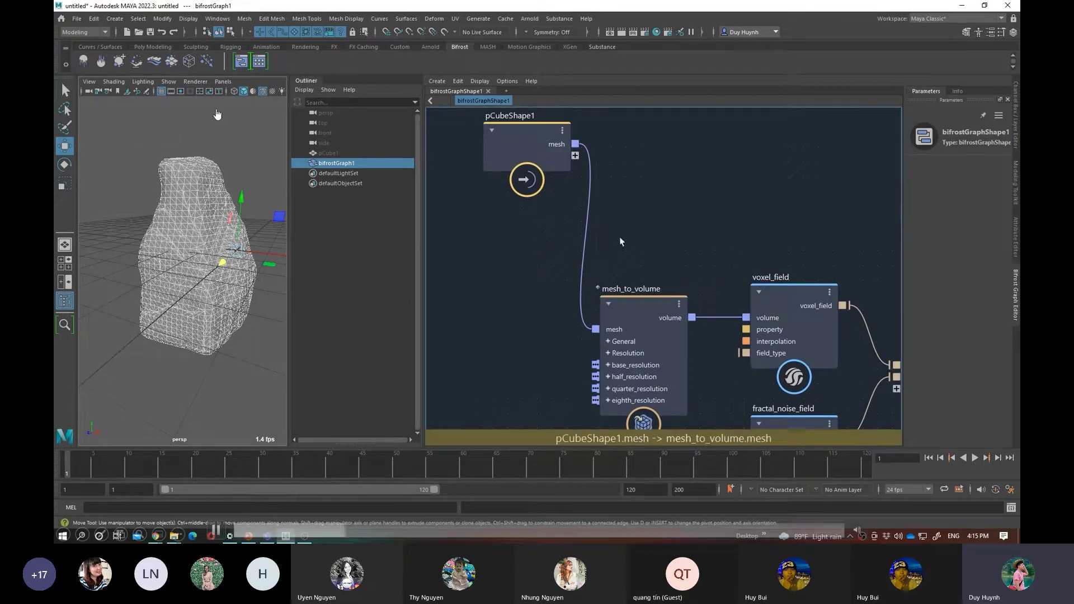
{"action": "middle_click_drag", "start_coordinate": [619, 236], "coordinate": [615, 202]}
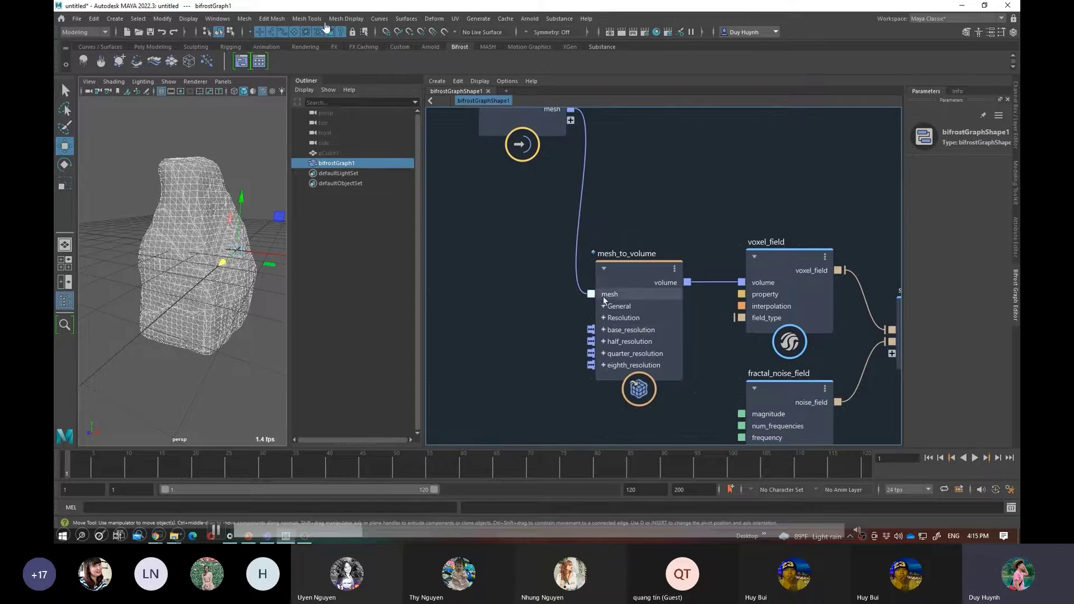
{"action": "middle_click_drag", "start_coordinate": [654, 227], "coordinate": [590, 198]}
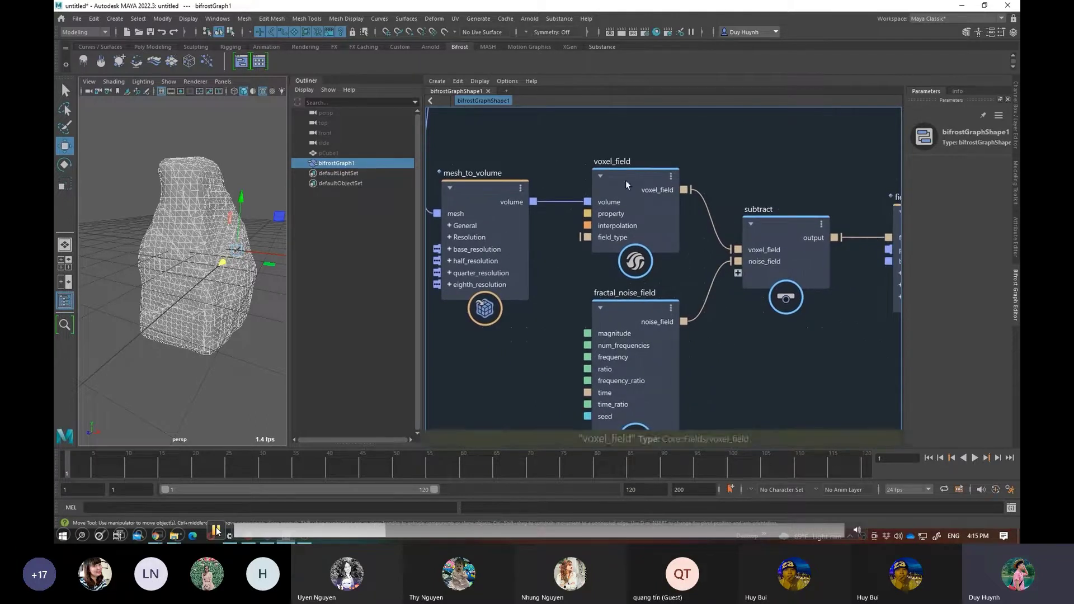
{"action": "left_click", "coordinate": [219, 529]}
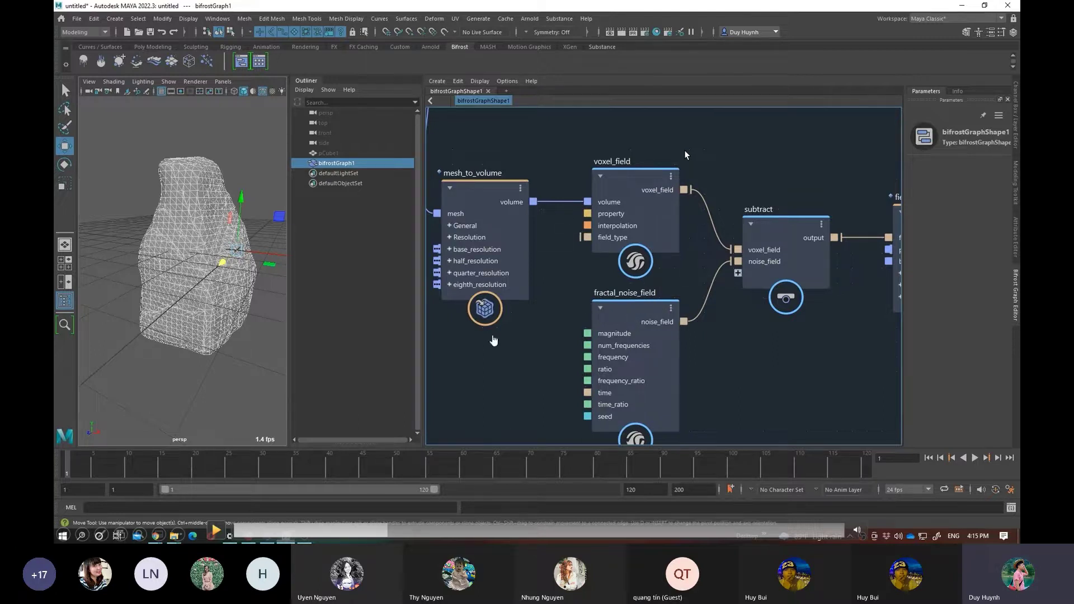
{"action": "left_click", "coordinate": [223, 529]}
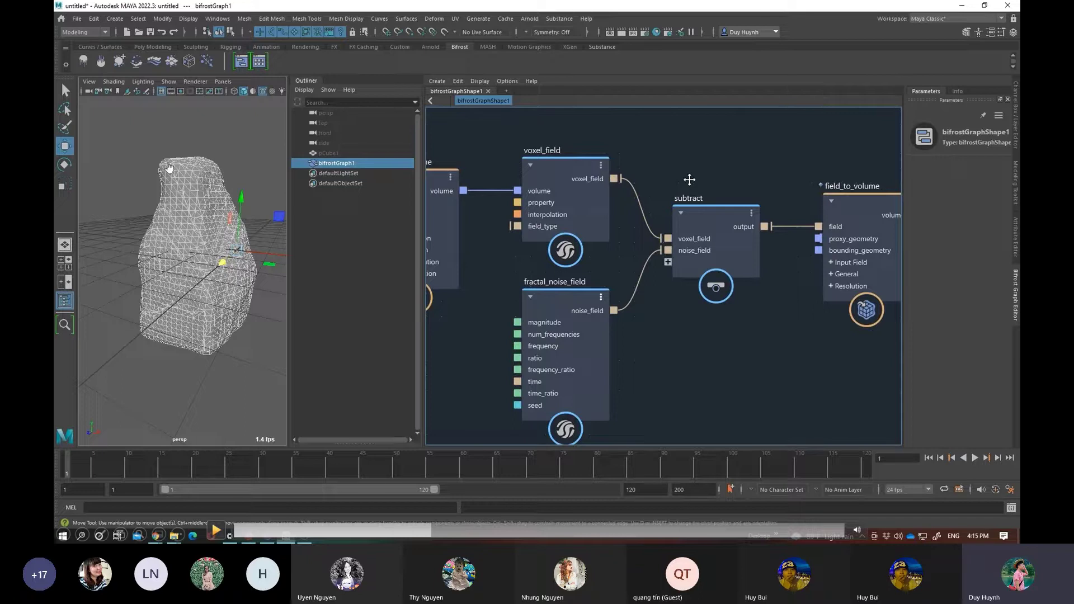
{"action": "left_click", "coordinate": [218, 529]}
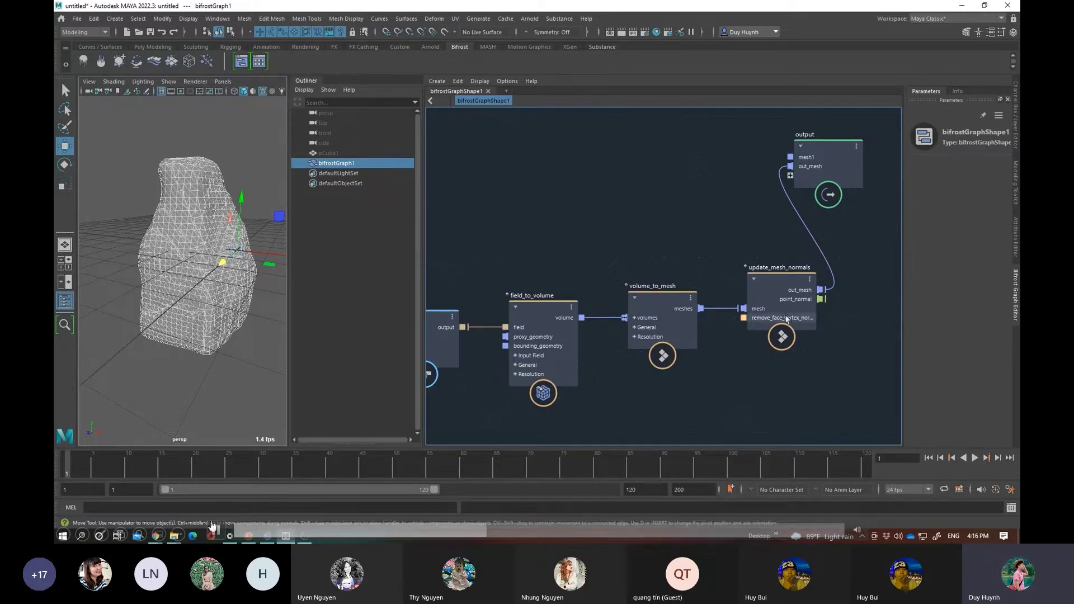
{"action": "left_click", "coordinate": [216, 530]}
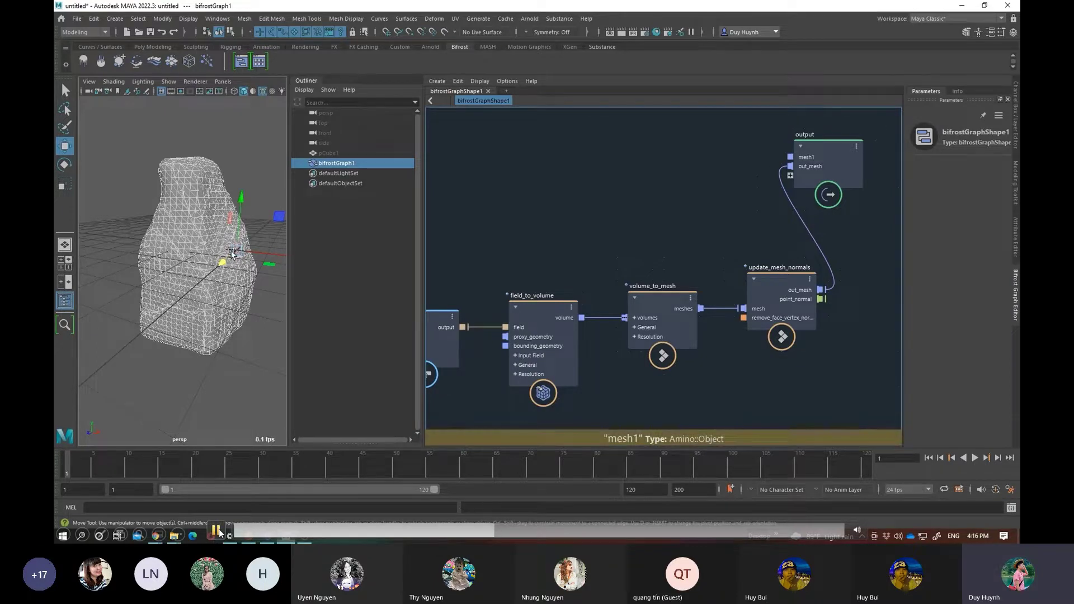
{"action": "mouse_move", "coordinate": [505, 238]}
{"action": "middle_mouse_down"}
{"action": "mouse_move", "coordinate": [681, 179]}
{"action": "mouse_move", "coordinate": [690, 345]}
{"action": "mouse_move", "coordinate": [647, 398]}
{"action": "middle_mouse_up"}
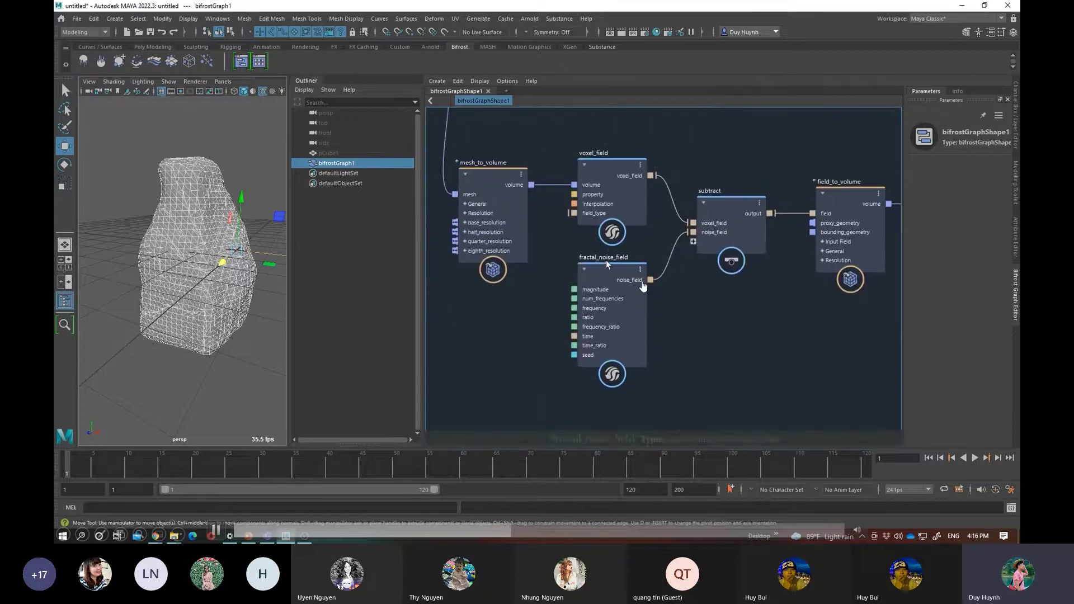
Step: Read fractal_noise_field's Info documentation on magnitude, num_frequencies, frequencies and ratio
{"action": "left_click", "coordinate": [609, 273]}
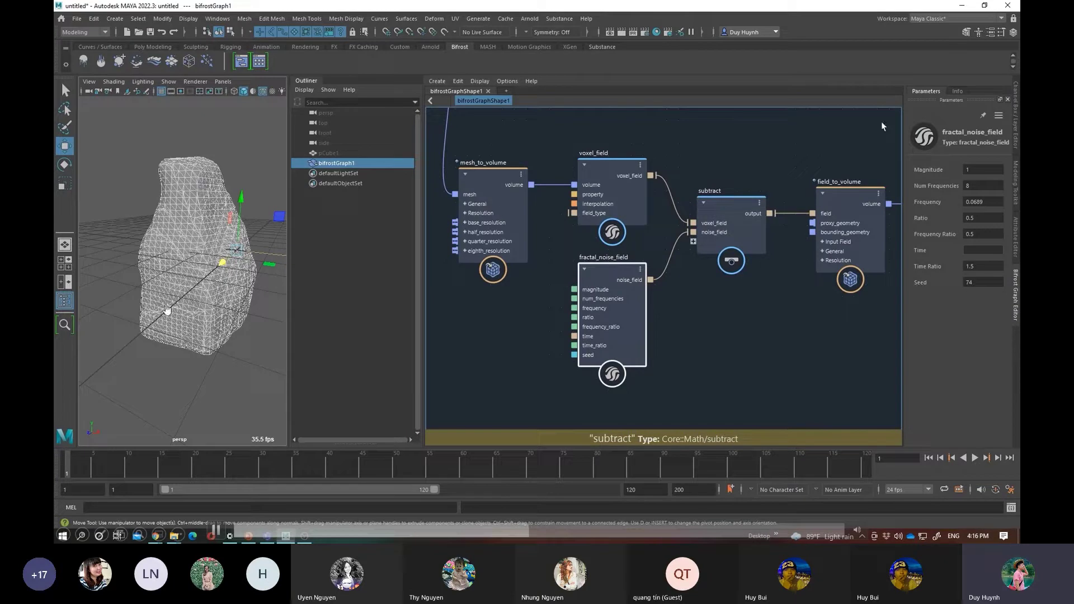
{"action": "left_click", "coordinate": [962, 89]}
{"action": "left_click_drag", "start_coordinate": [1008, 184], "coordinate": [1008, 200]}
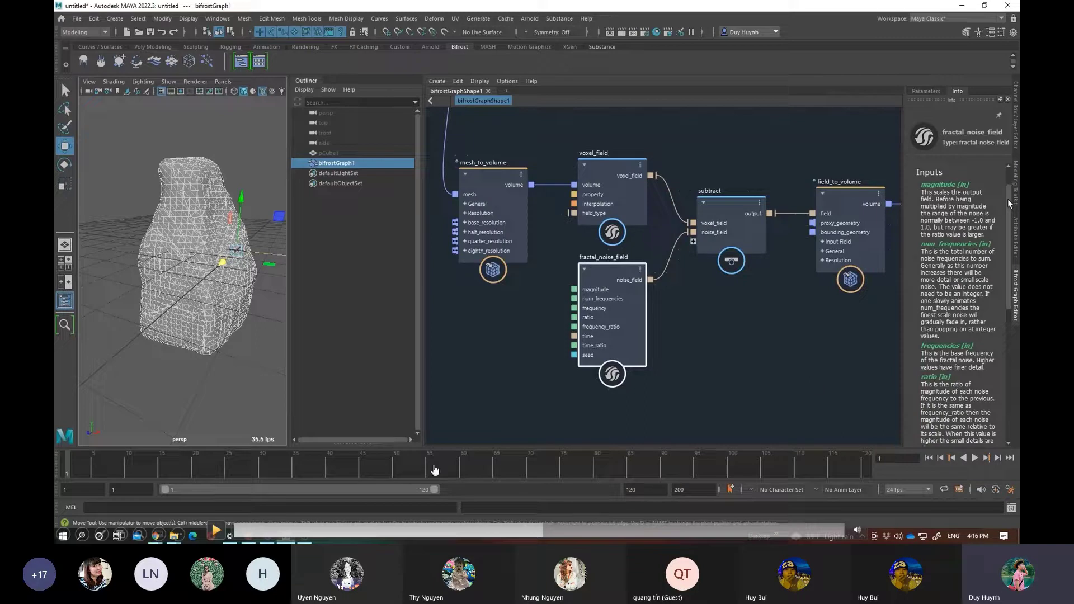
Step: Scroll further down the fractal_noise_field Info documentation
{"action": "left_click_drag", "start_coordinate": [1007, 199], "coordinate": [1019, 282]}
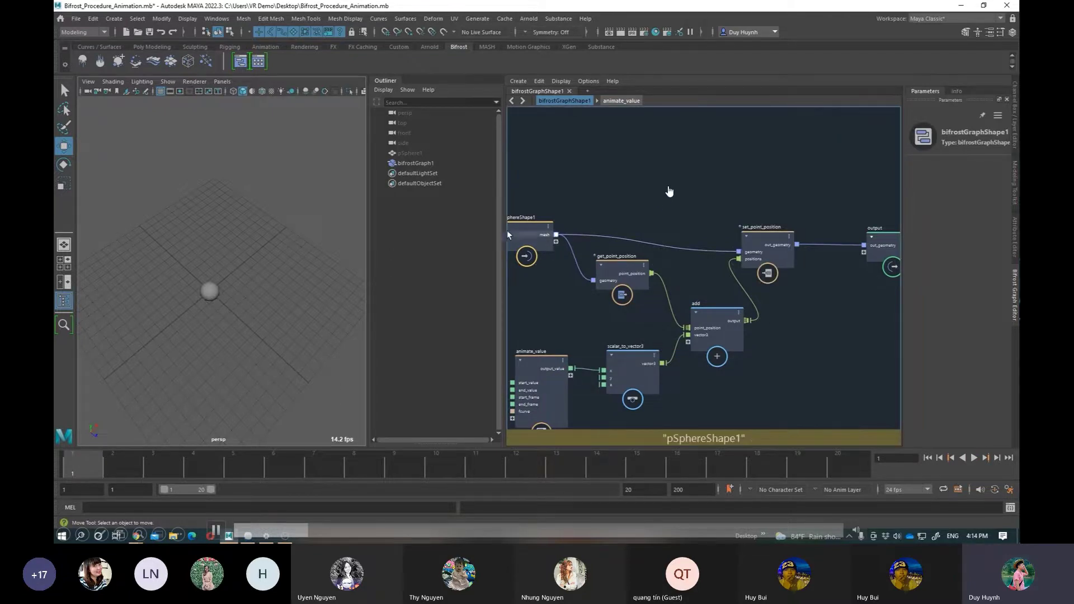
Step: Select animate_value to show Start Value 0, End Value 10, Start Frame 1, End Frame 10
{"action": "left_click", "coordinate": [218, 530]}
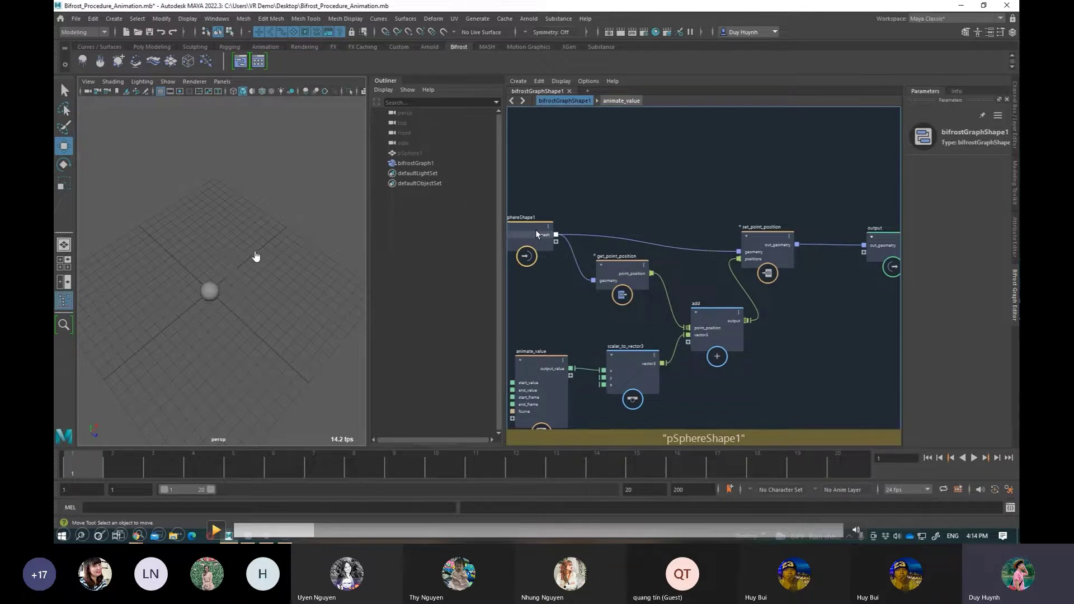
{"action": "left_click", "coordinate": [216, 530]}
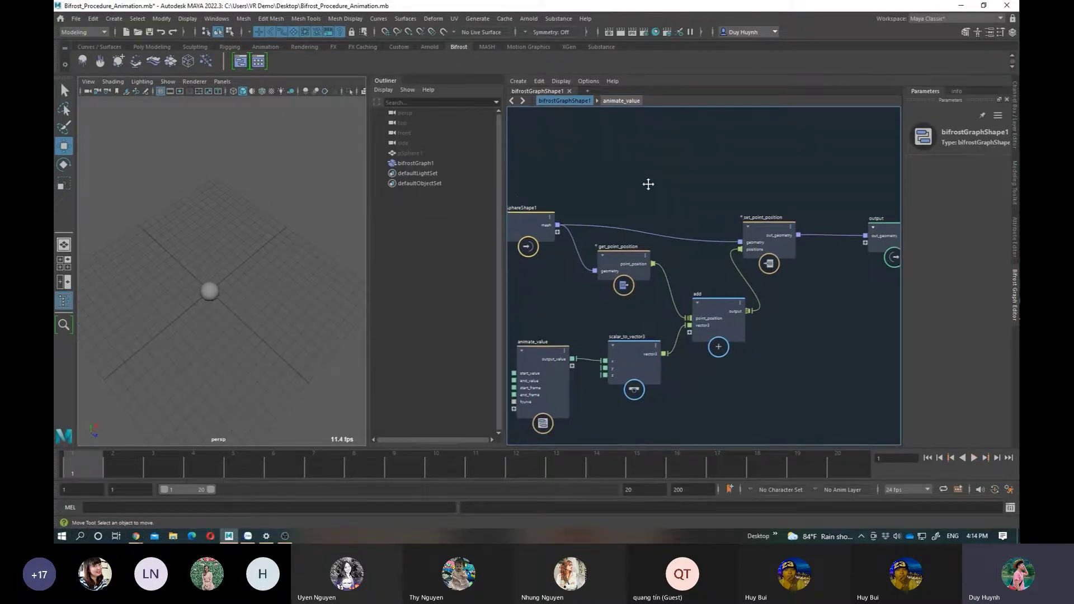
{"action": "left_click", "coordinate": [216, 530]}
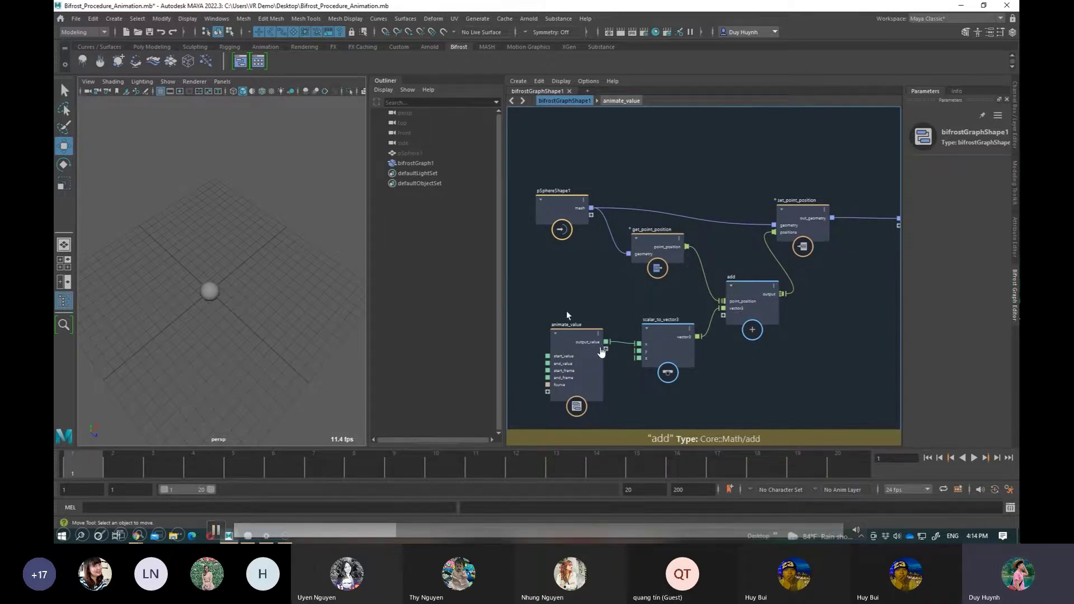
{"action": "mouse_move", "coordinate": [577, 307]}
{"action": "middle_mouse_down"}
{"action": "mouse_move", "coordinate": [624, 286]}
{"action": "mouse_move", "coordinate": [613, 289]}
{"action": "middle_mouse_up"}
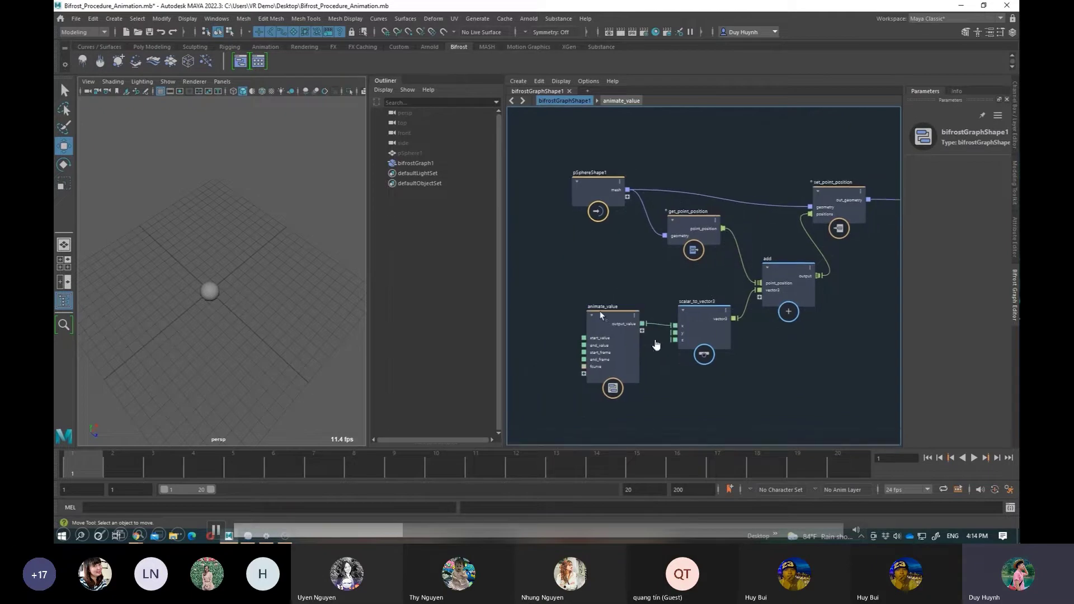
{"action": "left_click", "coordinate": [610, 309]}
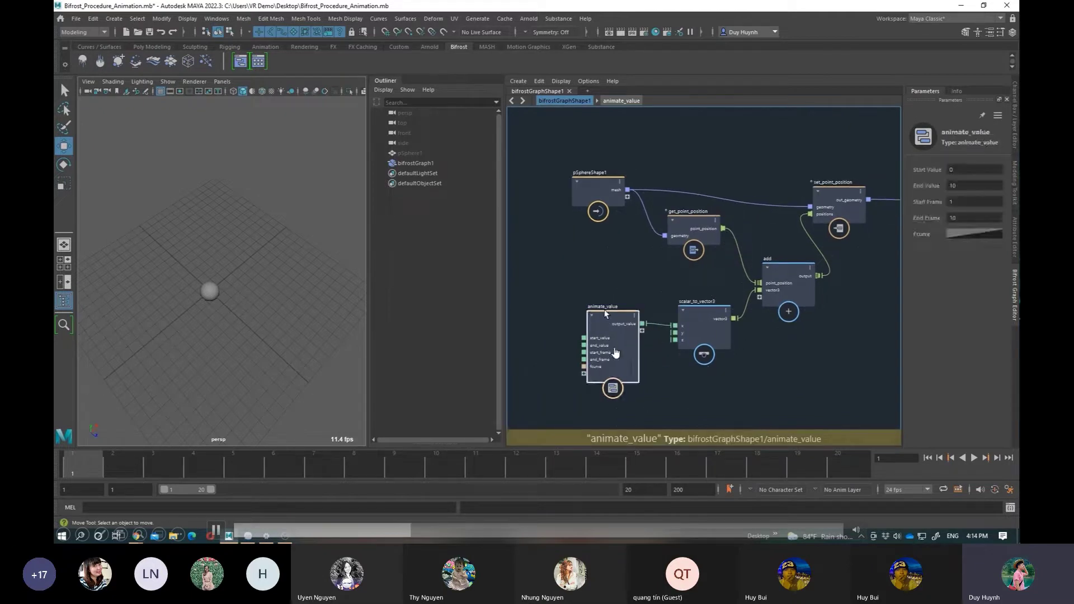
Step: Dive into animate_value and frame its time, subtract, divide, evaluate_fcurve and multiply nodes
{"action": "double_click", "coordinate": [610, 310]}
{"action": "scroll", "coordinate": [649, 190], "scroll_direction": "down", "scroll_amount": 3}
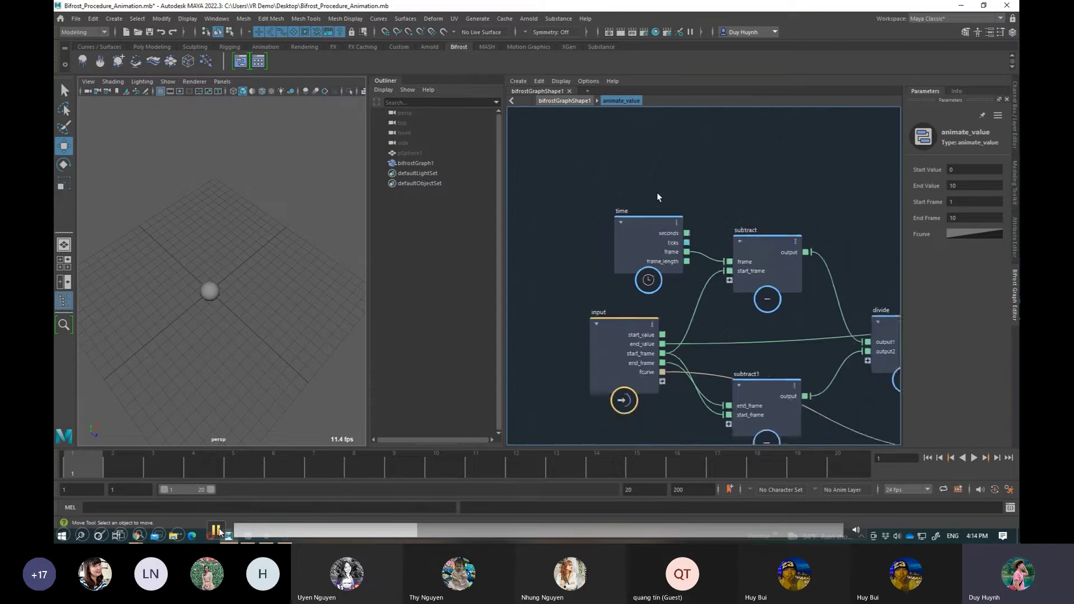
{"action": "scroll", "coordinate": [657, 193], "scroll_direction": "down", "scroll_amount": 2}
{"action": "middle_click_drag", "start_coordinate": [757, 182], "coordinate": [679, 162]}
{"action": "left_click", "coordinate": [215, 534]}
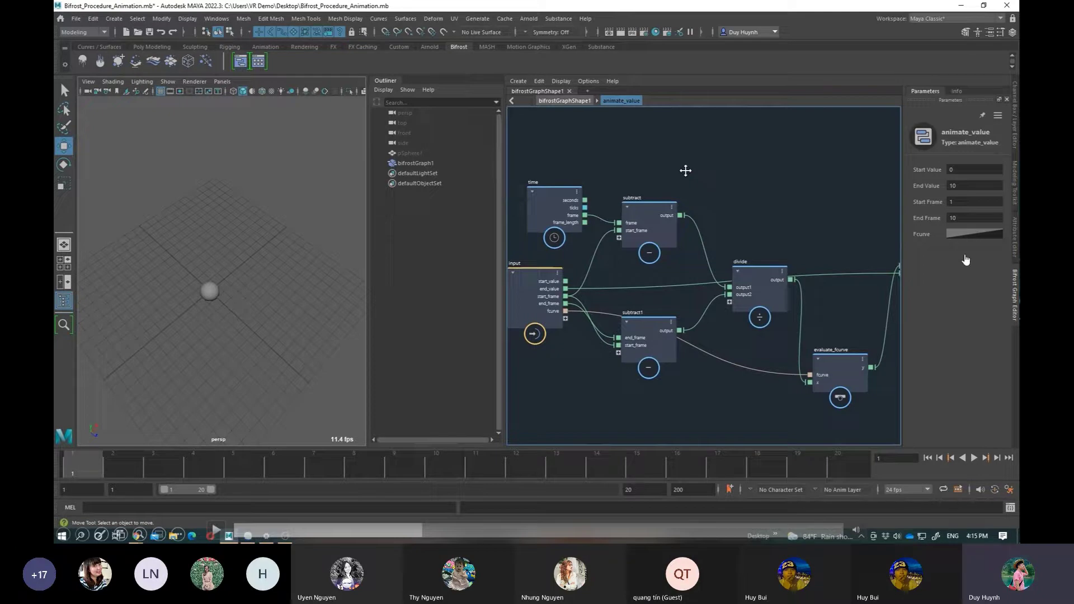
{"action": "left_click", "coordinate": [221, 534]}
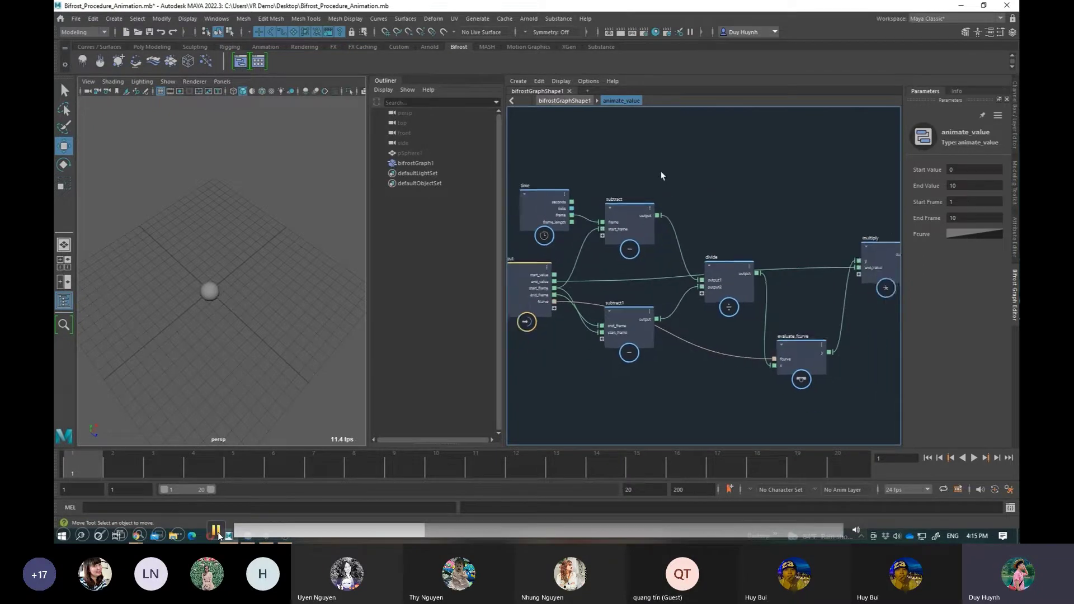
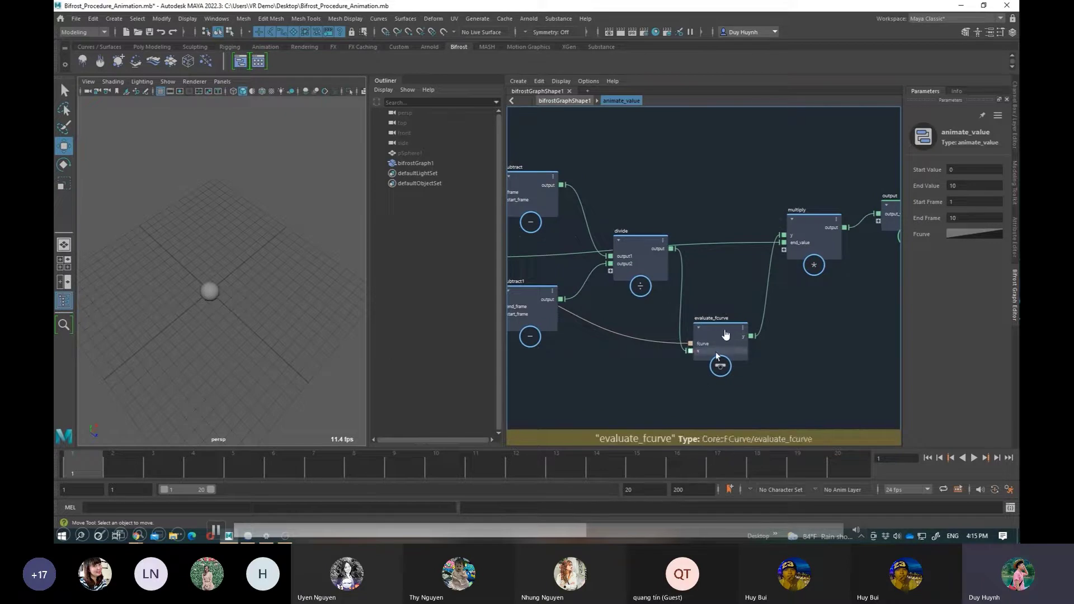
Step: Pause the demo twice to review animate_value's internal nodes, then resume it
{"action": "key", "text": "space"}
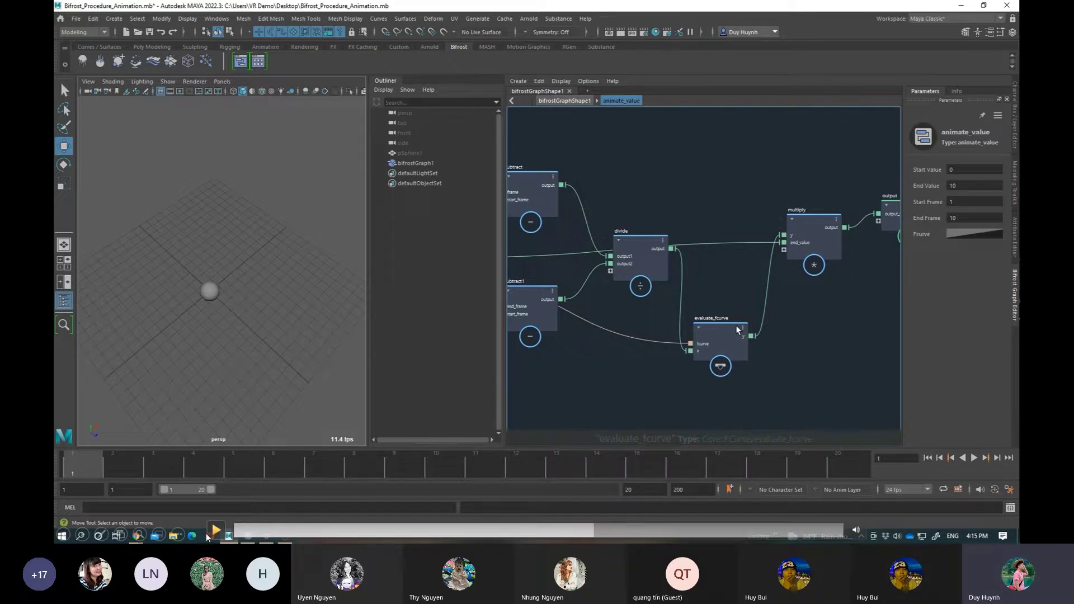
{"action": "left_click", "coordinate": [215, 531]}
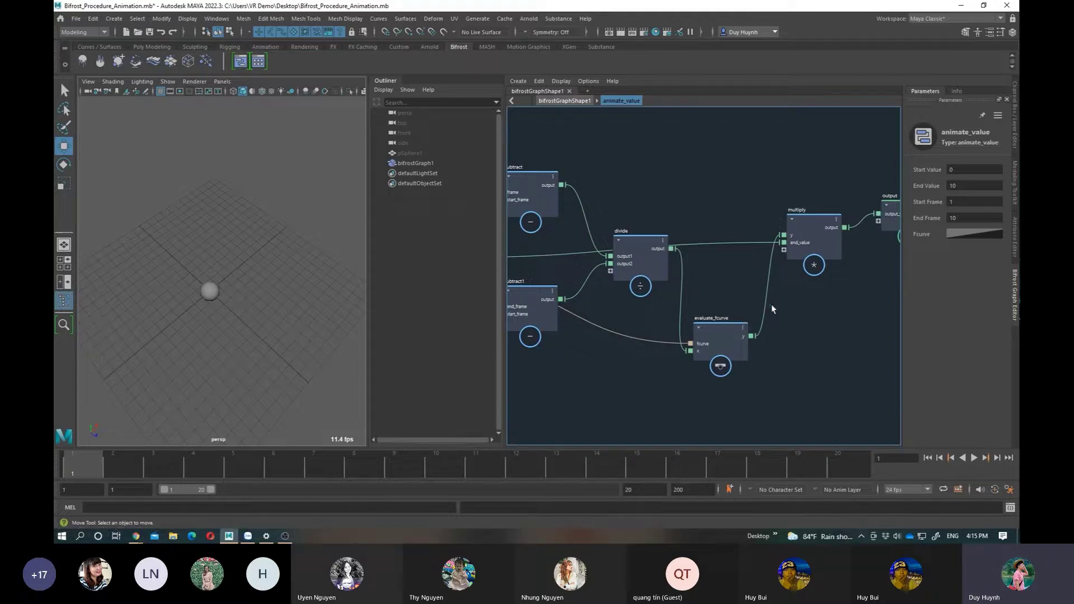
{"action": "key", "text": "space"}
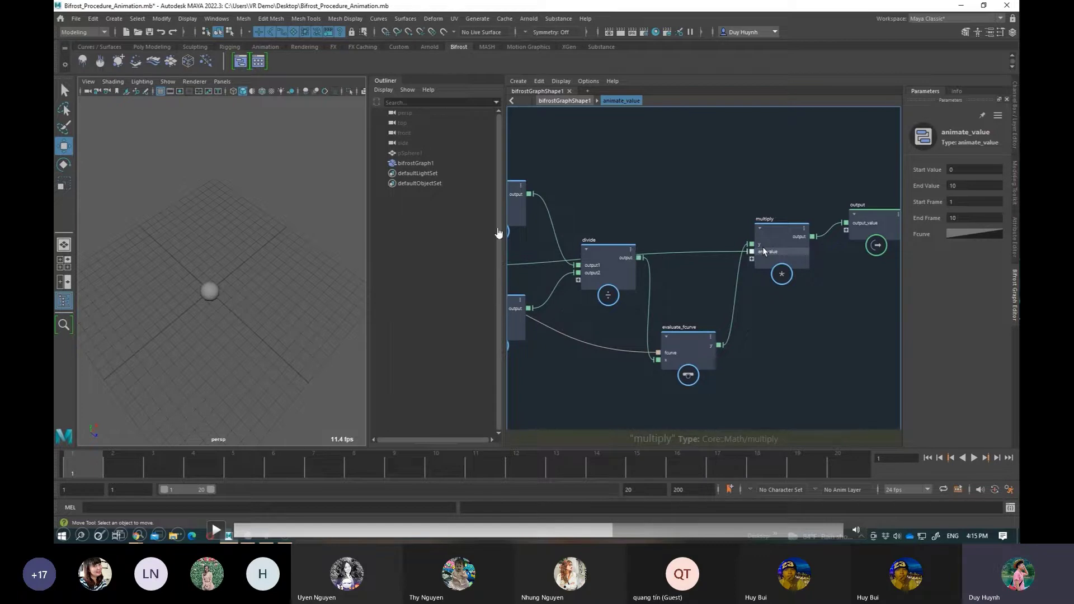
{"action": "left_click", "coordinate": [216, 531]}
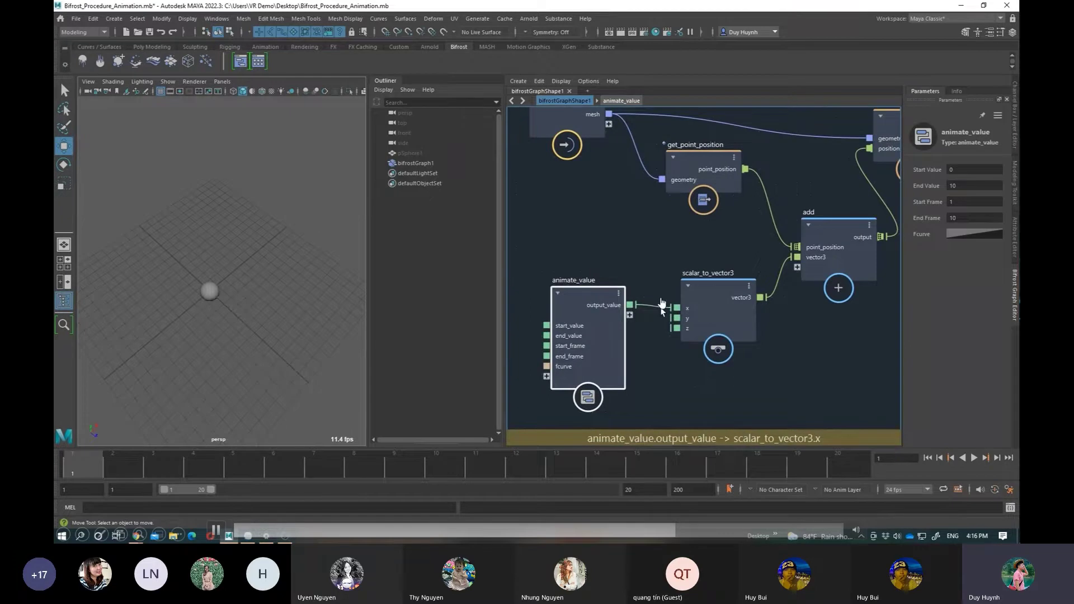
Step: Pause the demo to explain the animate_value connection, then resume it
{"action": "left_click", "coordinate": [627, 335]}
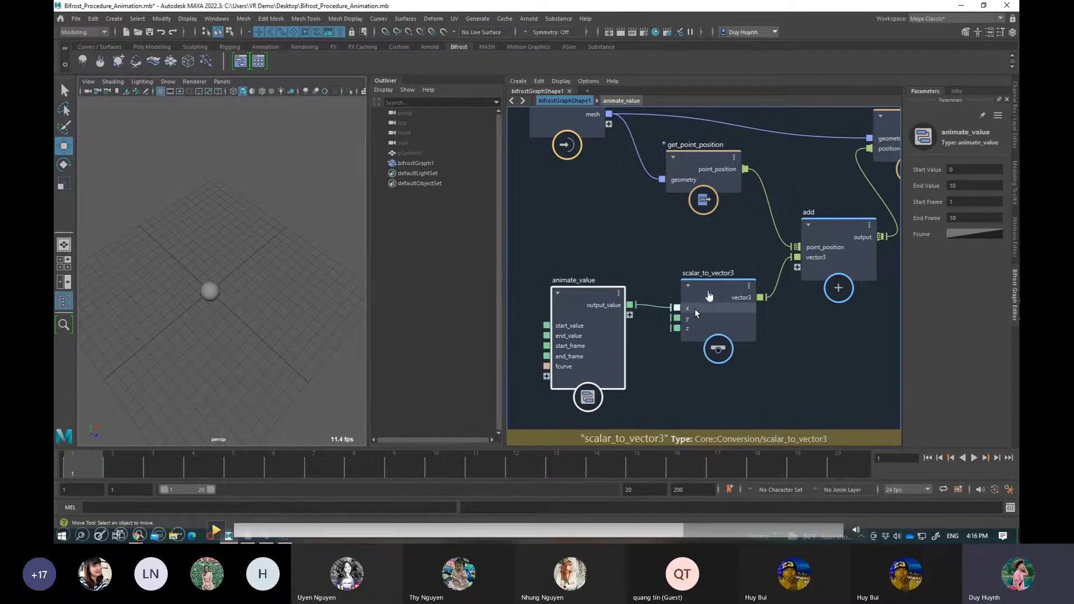
{"action": "left_click", "coordinate": [407, 478]}
{"action": "type", "text": "20"}
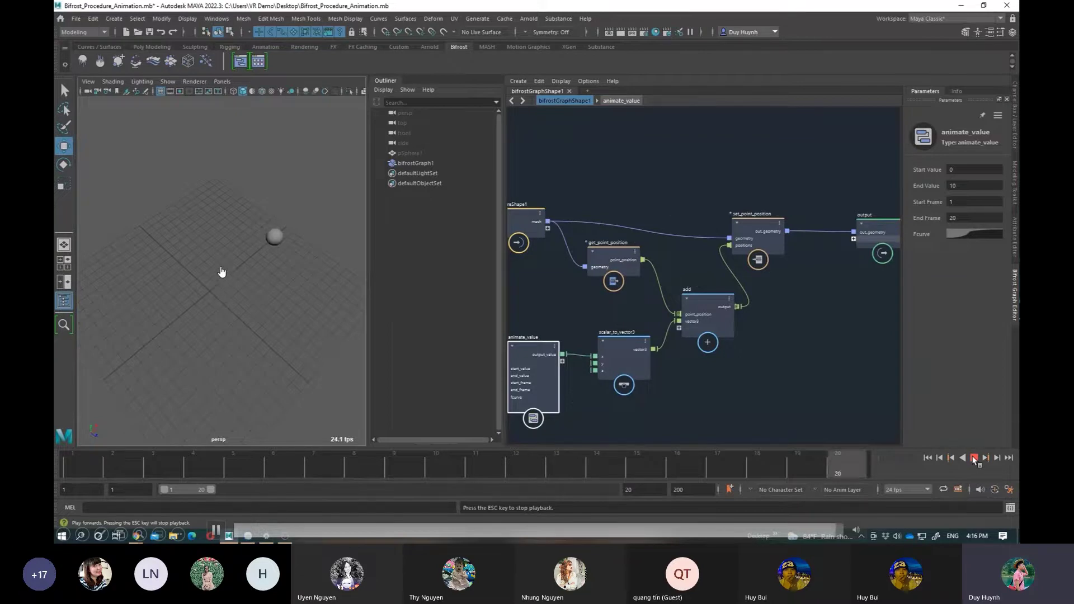
Step: Pause the demo after the sphere animation plays through
{"action": "left_click", "coordinate": [256, 276]}
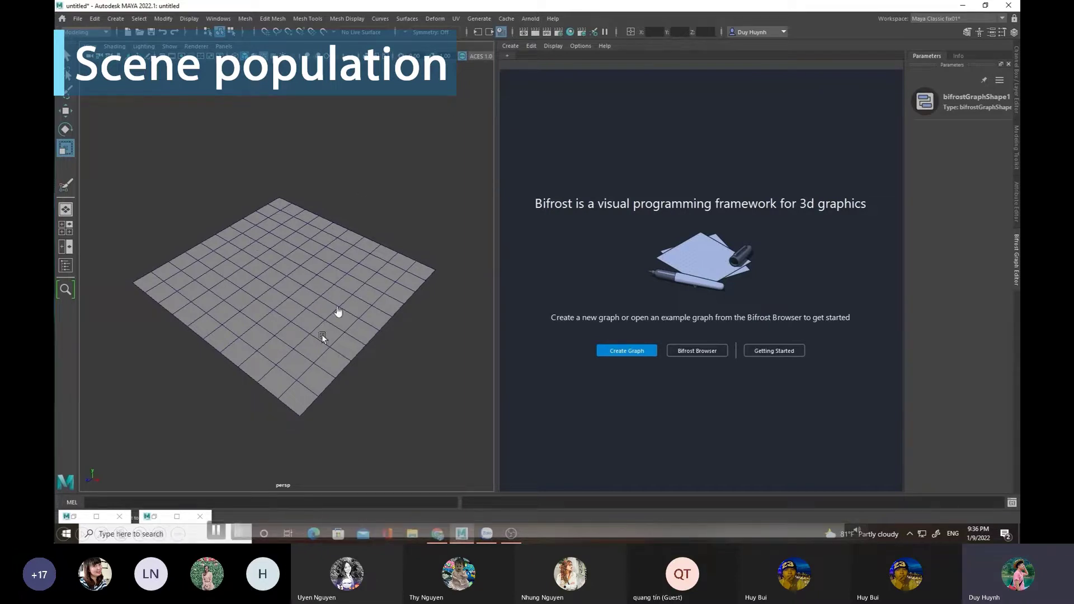
Step: Create a new Bifrost graph and drag pPlane1 from the Outliner into it
{"action": "left_click", "coordinate": [636, 350]}
{"action": "middle_click_drag", "start_coordinate": [615, 196], "coordinate": [677, 192]}
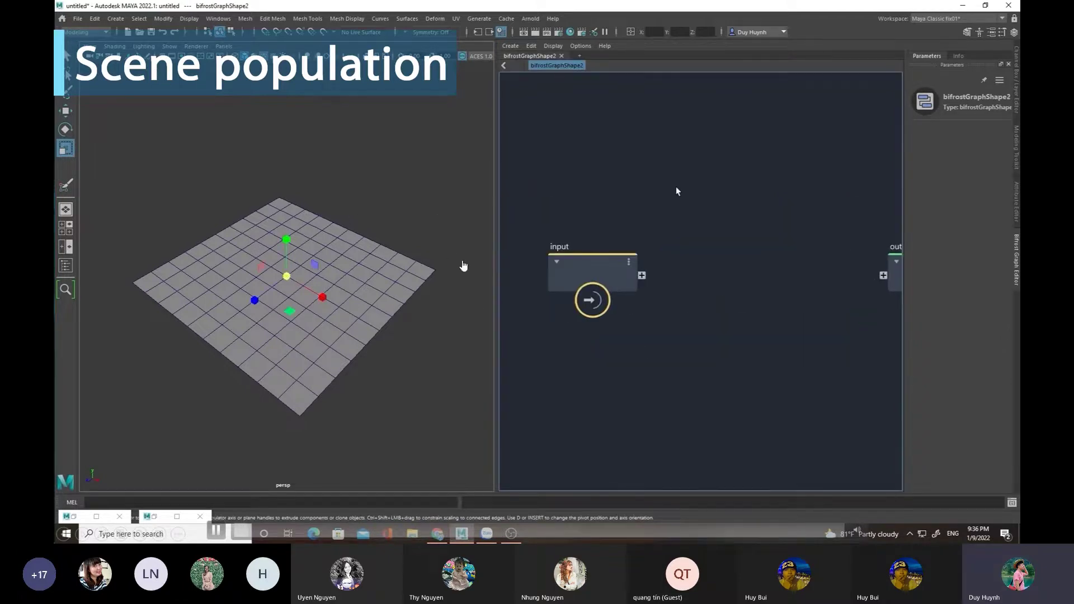
{"action": "left_click", "coordinate": [218, 19]}
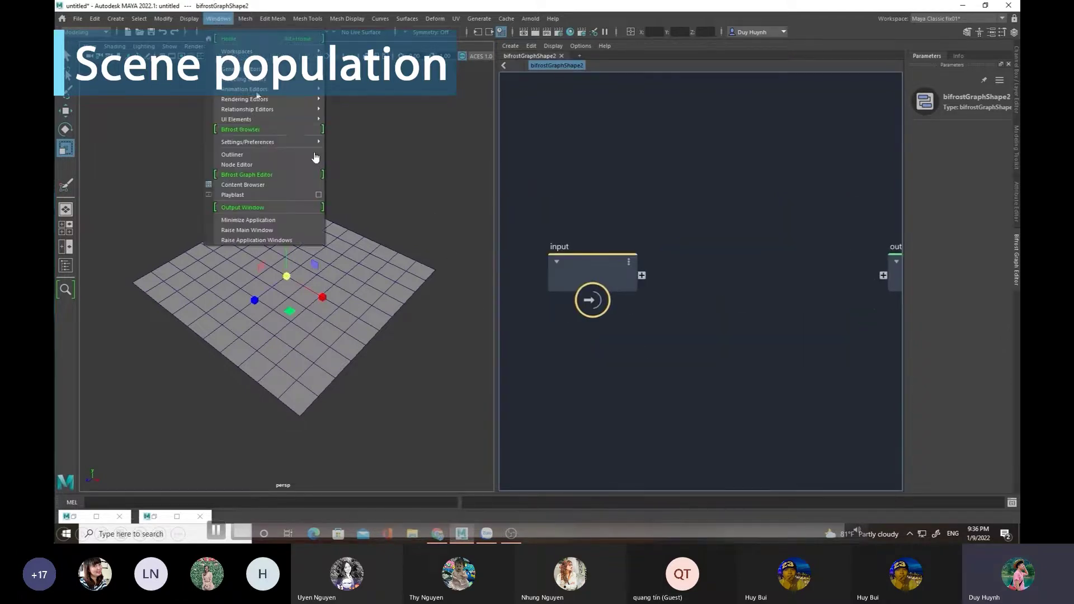
{"action": "left_click", "coordinate": [260, 154]}
{"action": "left_click", "coordinate": [302, 189]}
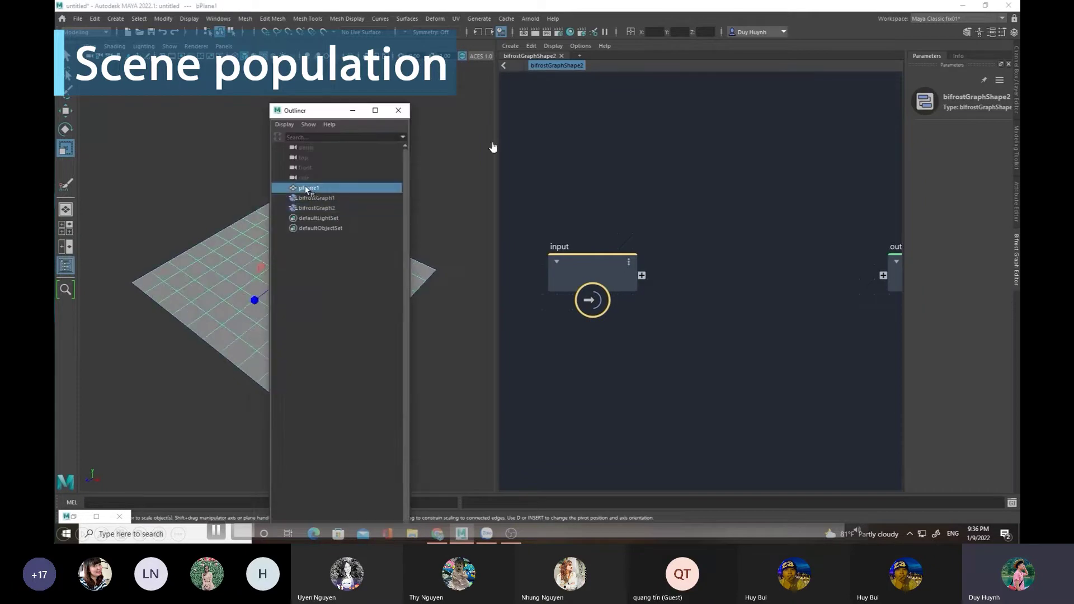
{"action": "left_click_drag", "start_coordinate": [670, 193], "coordinate": [670, 193]}
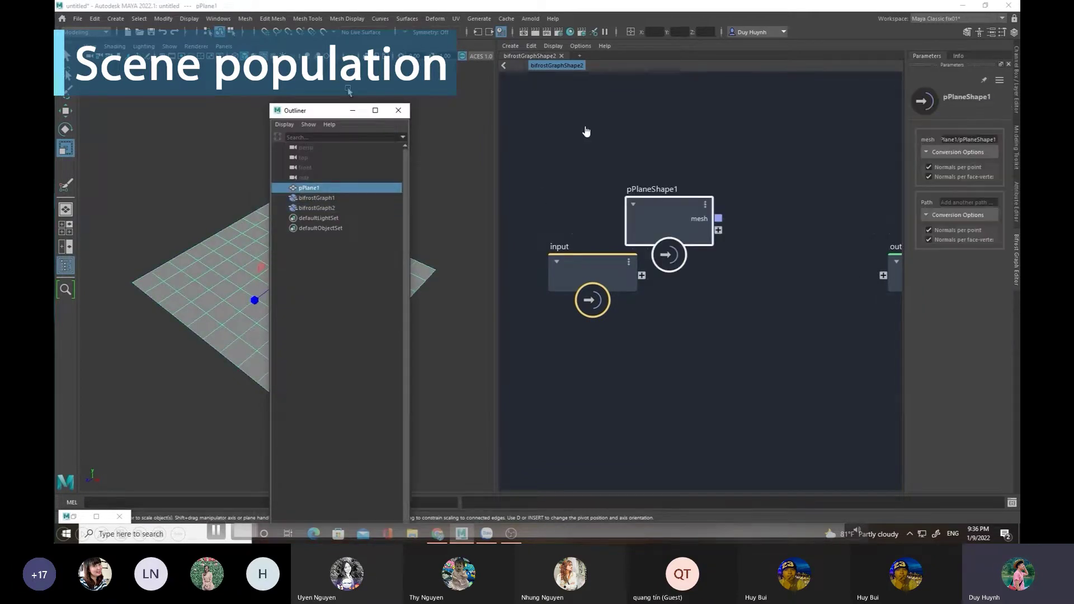
Step: Arrange the pPlaneShape1 node above the graph's input node
{"action": "left_click", "coordinate": [398, 110]}
{"action": "left_click_drag", "start_coordinate": [596, 256], "coordinate": [538, 252]}
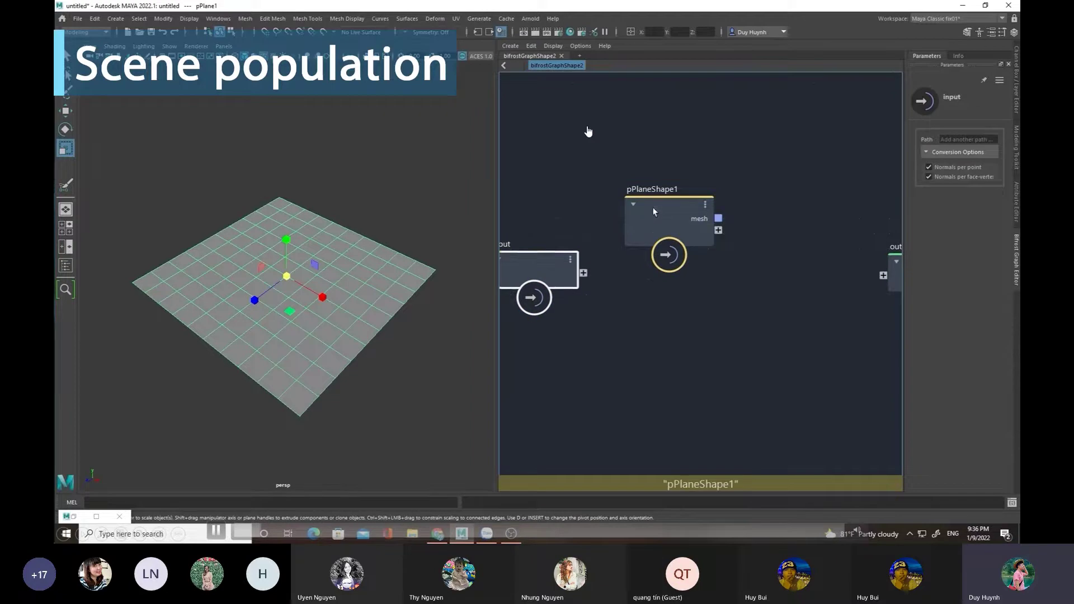
{"action": "left_click_drag", "start_coordinate": [639, 193], "coordinate": [571, 144]}
{"action": "left_click", "coordinate": [693, 147]}
{"action": "scroll", "coordinate": [694, 144], "scroll_direction": "down", "scroll_amount": 2}
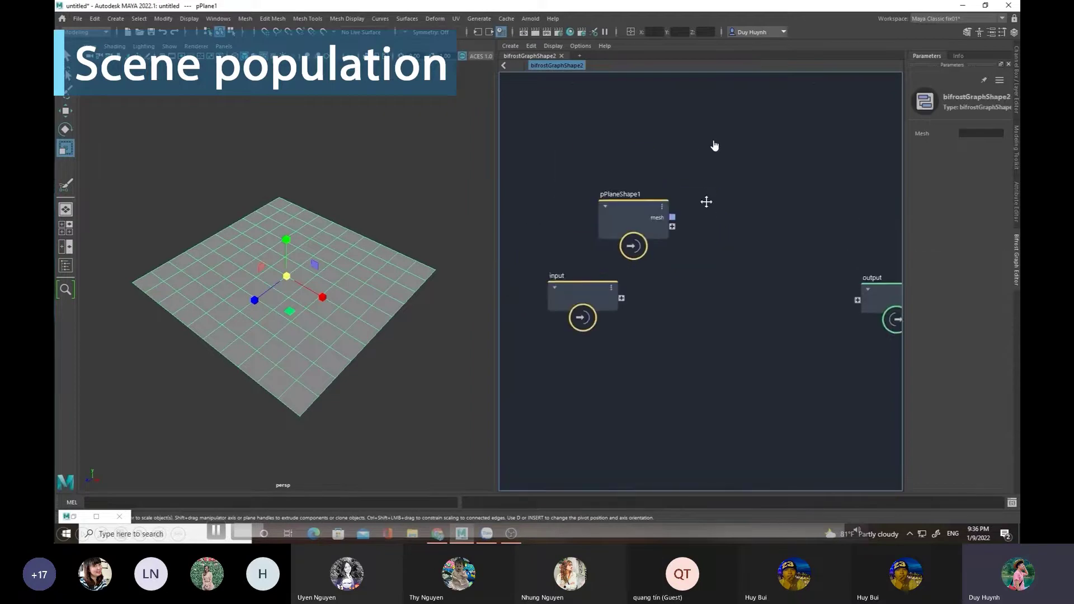
{"action": "left_click_drag", "start_coordinate": [590, 205], "coordinate": [545, 186]}
{"action": "left_click", "coordinate": [715, 145]}
Step: Add a scatter_points node with the plane mesh as input and its points going to the output
{"action": "key", "text": "Tab"}
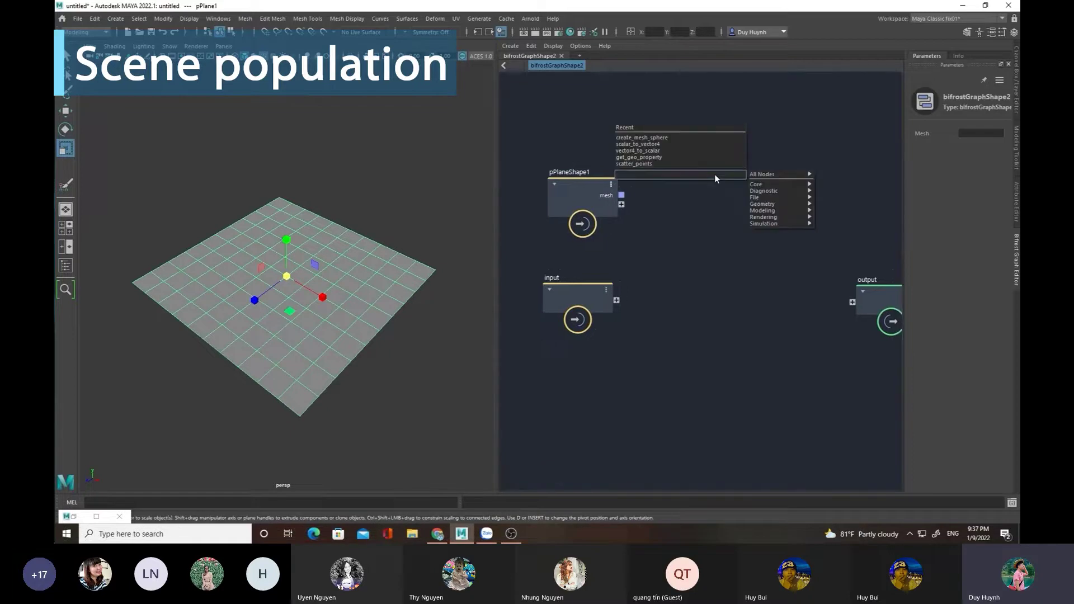
{"action": "type", "text": "scatt"}
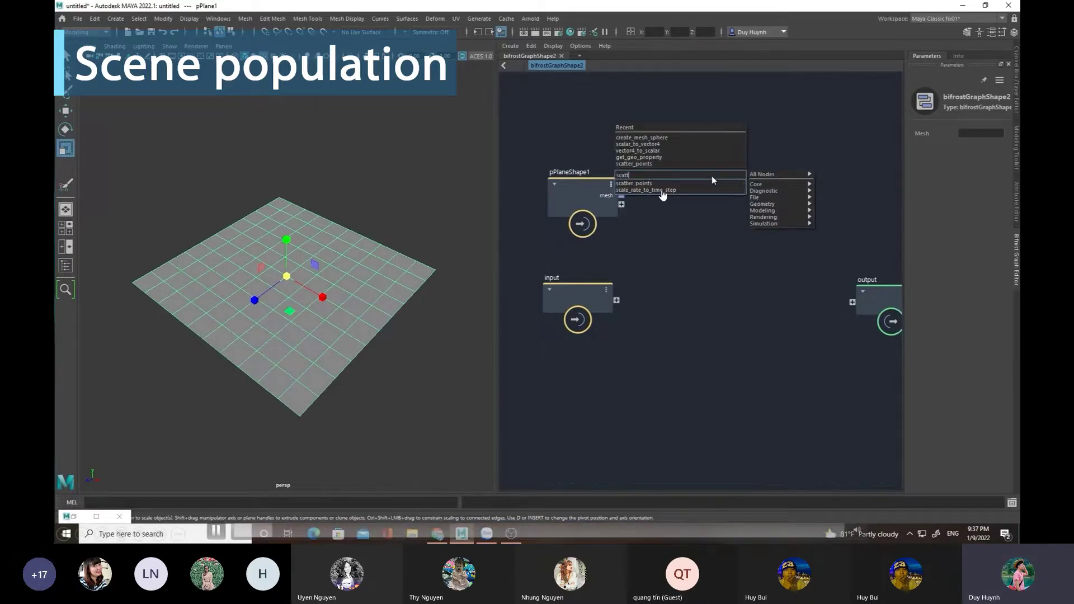
{"action": "left_click", "coordinate": [633, 183]}
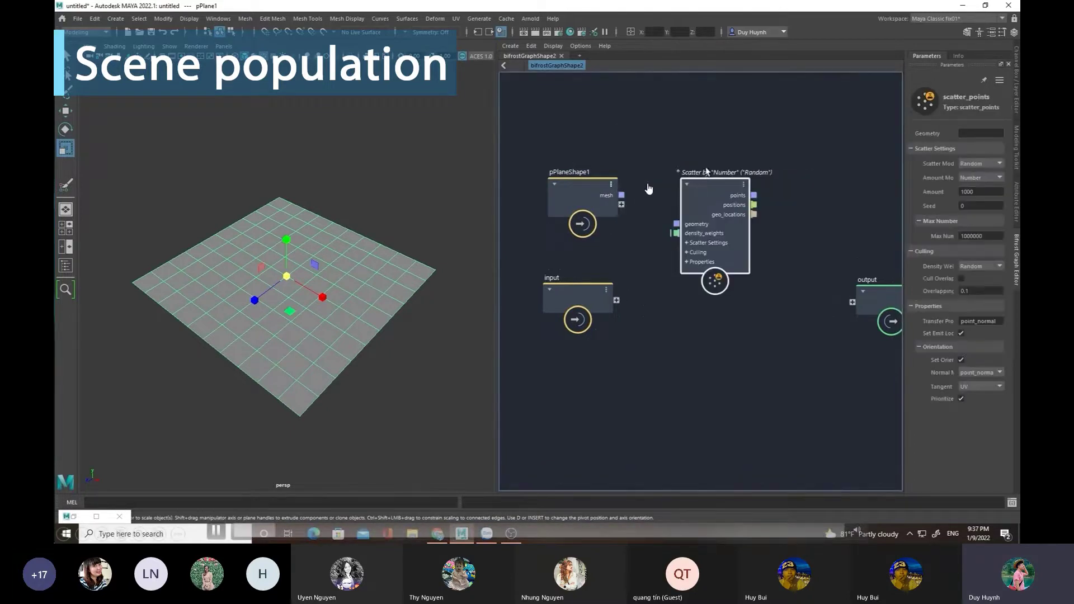
{"action": "left_click_drag", "start_coordinate": [715, 243], "coordinate": [720, 176]}
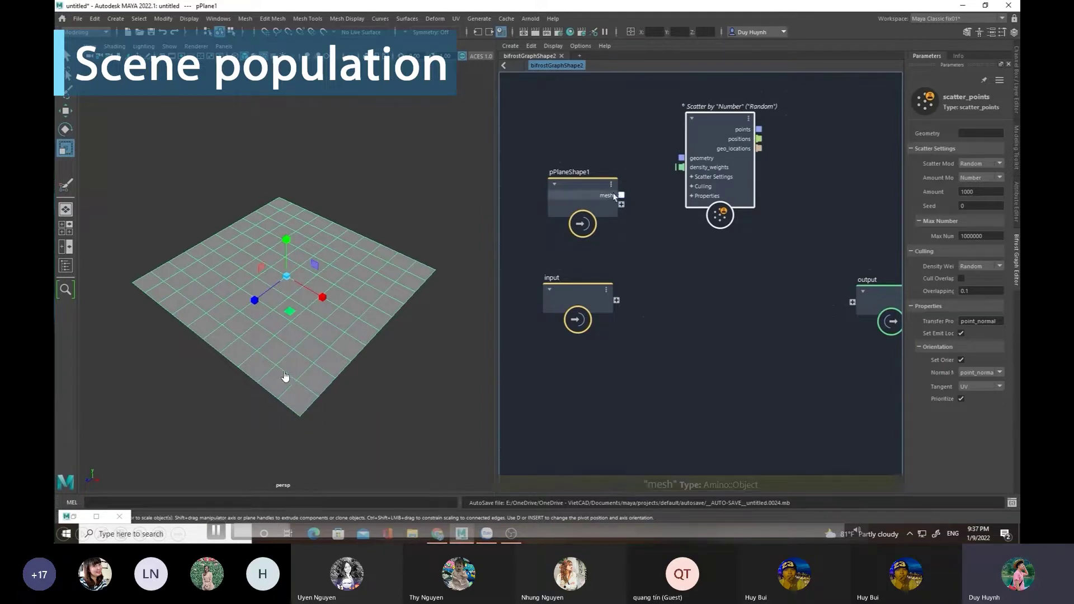
{"action": "left_click_drag", "start_coordinate": [620, 195], "coordinate": [681, 157]}
{"action": "left_click_drag", "start_coordinate": [758, 129], "coordinate": [852, 302]}
Step: Rearrange the scatter_points and pPlaneShape1 nodes into a tidy layout
{"action": "left_click_drag", "start_coordinate": [709, 112], "coordinate": [689, 90]}
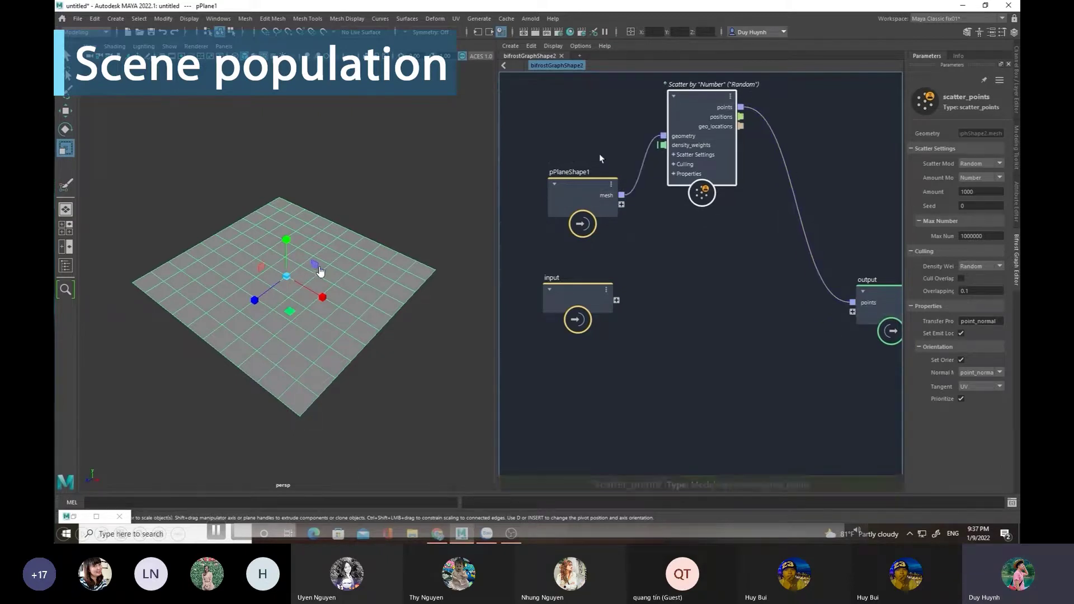
{"action": "left_click_drag", "start_coordinate": [580, 176], "coordinate": [540, 175]}
{"action": "left_click", "coordinate": [684, 91]}
{"action": "left_click_drag", "start_coordinate": [684, 92], "coordinate": [638, 100]}
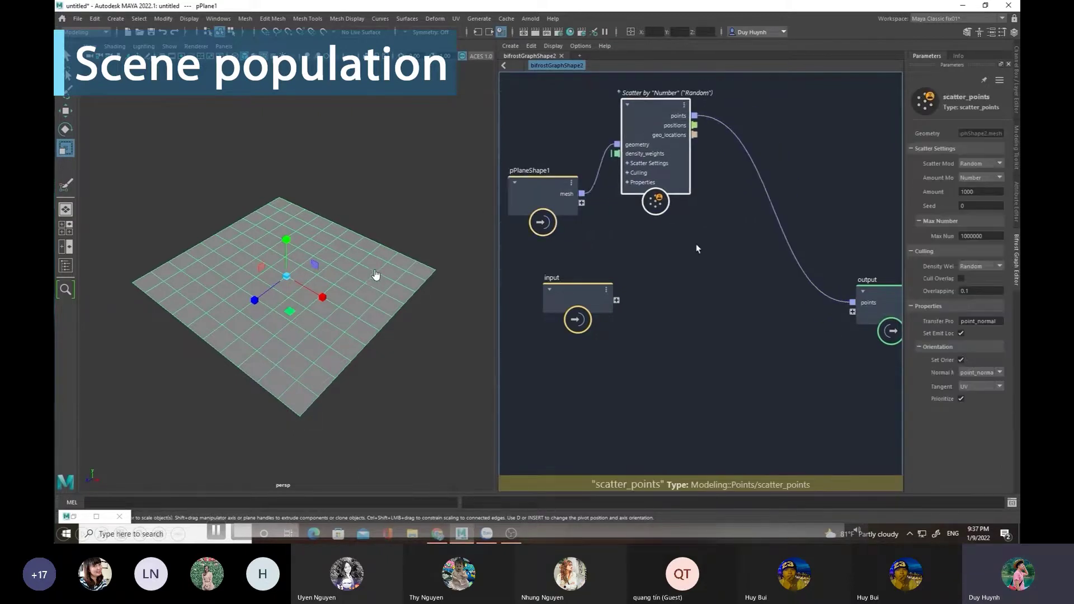
{"action": "left_click", "coordinate": [699, 263]}
{"action": "key", "text": "Tab"}
Step: Add a set_instance_geometry node and position it in the graph
{"action": "type", "text": "set"}
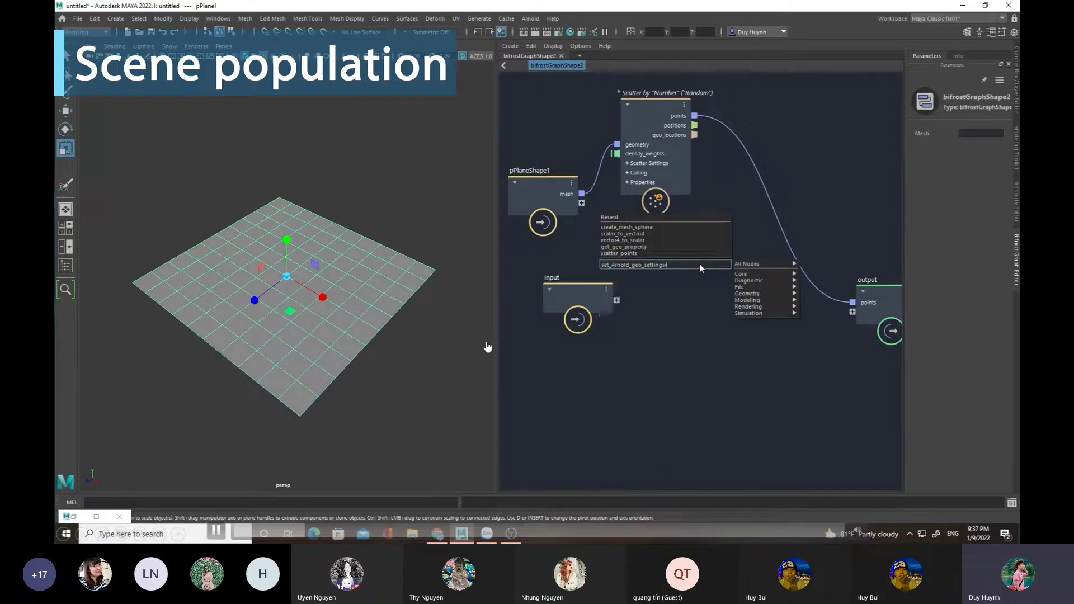
{"action": "type", "text": "_Arn"}
{"action": "key", "text": "BackSpace"}
{"action": "key", "text": "BackSpace"}
{"action": "key", "text": "BackSpace"}
{"action": "type", "text": "sig"}
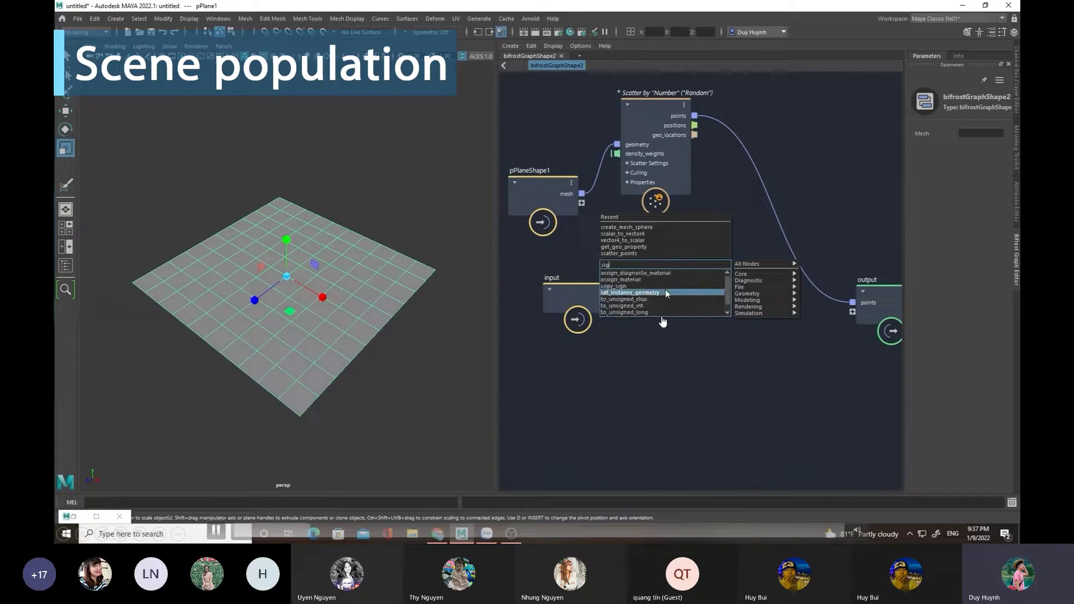
{"action": "left_click", "coordinate": [665, 292]}
{"action": "left_click_drag", "start_coordinate": [706, 273], "coordinate": [839, 122]}
{"action": "middle_click_drag", "start_coordinate": [744, 209], "coordinate": [731, 228]}
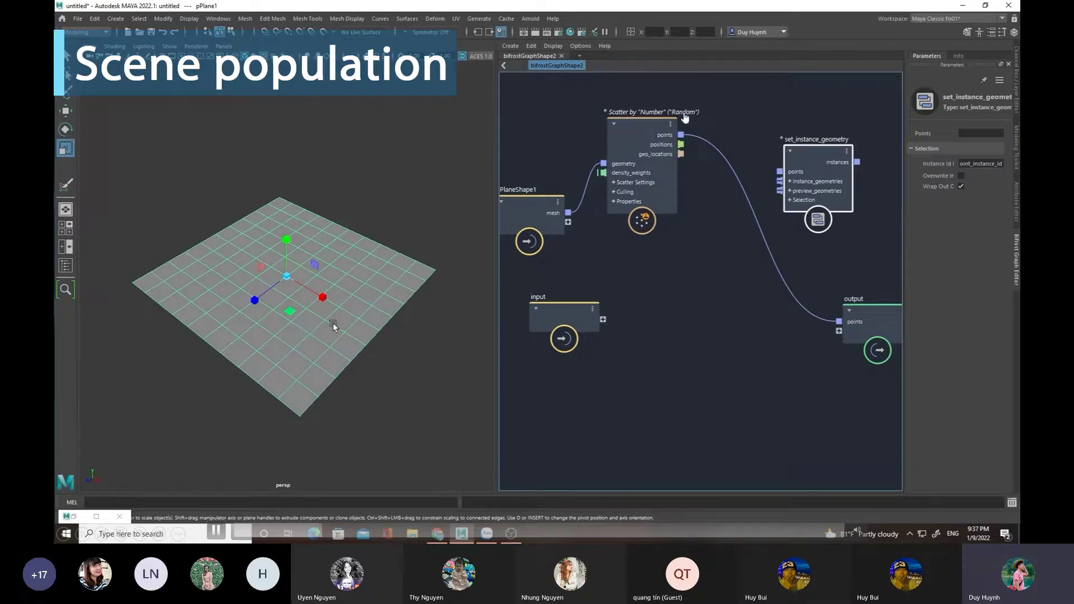
{"action": "left_click", "coordinate": [739, 288]}
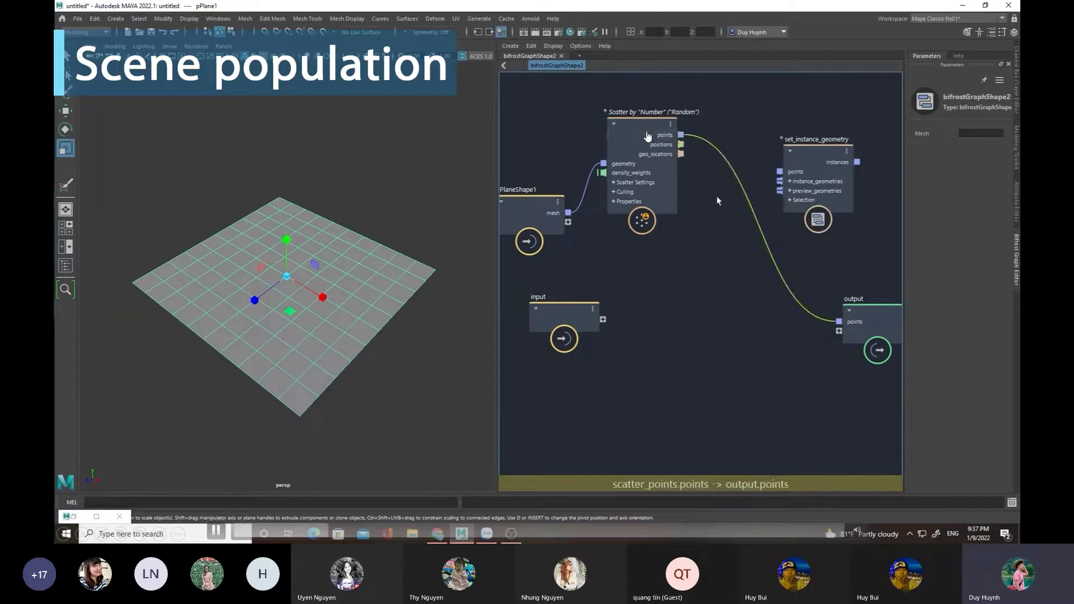
Step: Route scatter points through set_instance_geometry and send its instances to the output
{"action": "key", "text": "Delete"}
{"action": "left_click_drag", "start_coordinate": [720, 151], "coordinate": [780, 172]}
{"action": "left_click_drag", "start_coordinate": [857, 162], "coordinate": [846, 329]}
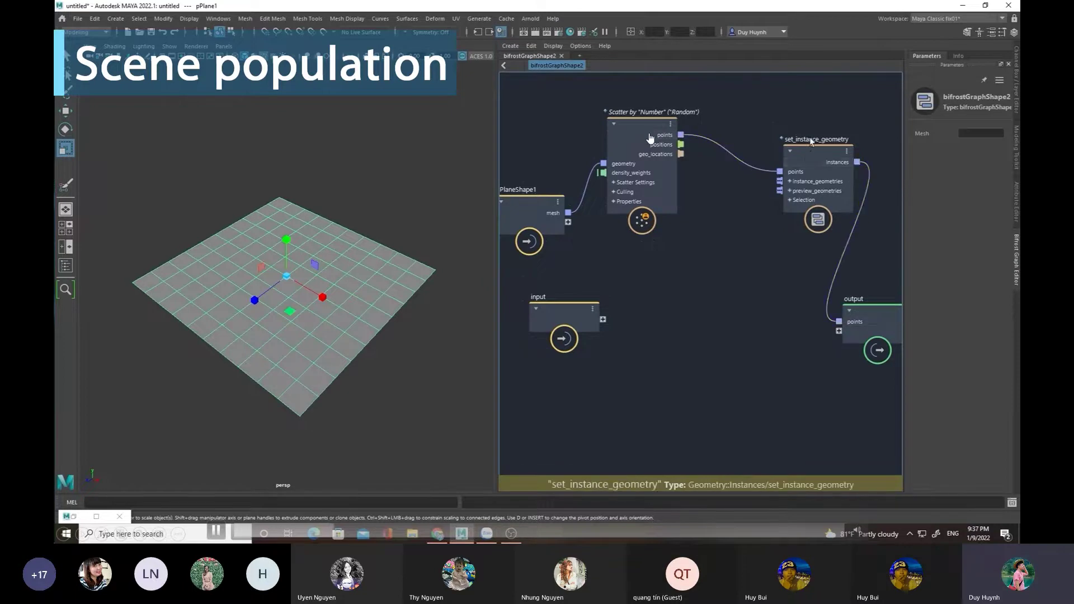
{"action": "left_click_drag", "start_coordinate": [808, 140], "coordinate": [772, 119]}
{"action": "left_click", "coordinate": [749, 221]}
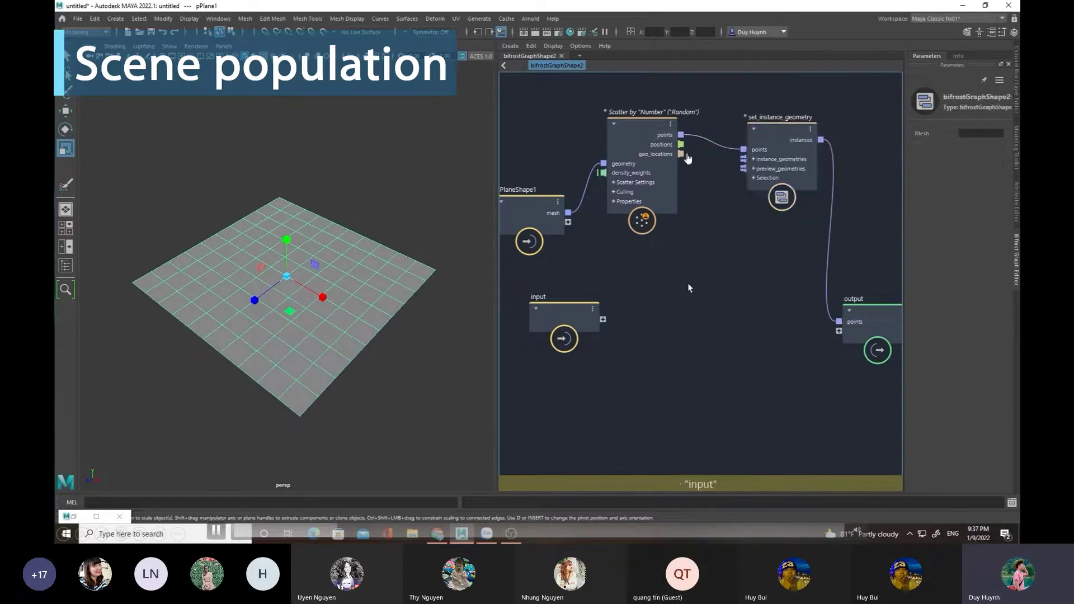
Step: Add create_mesh_sphere, wiring sphere_mesh to instance_geometries and Scatter points to points
{"action": "key", "text": "Tab"}
{"action": "type", "text": "cre"}
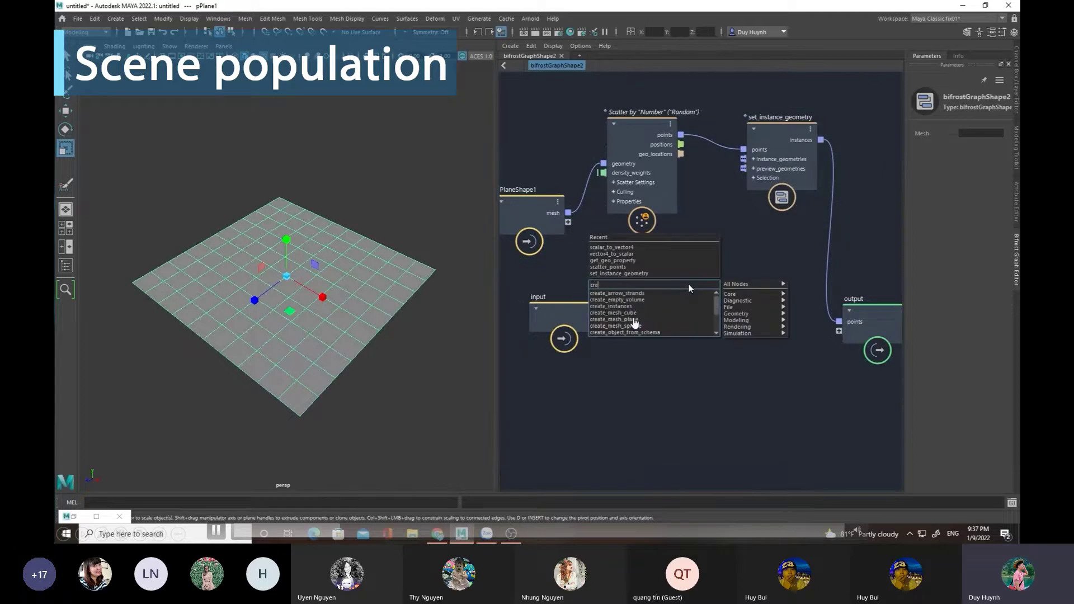
{"action": "left_click", "coordinate": [615, 325]}
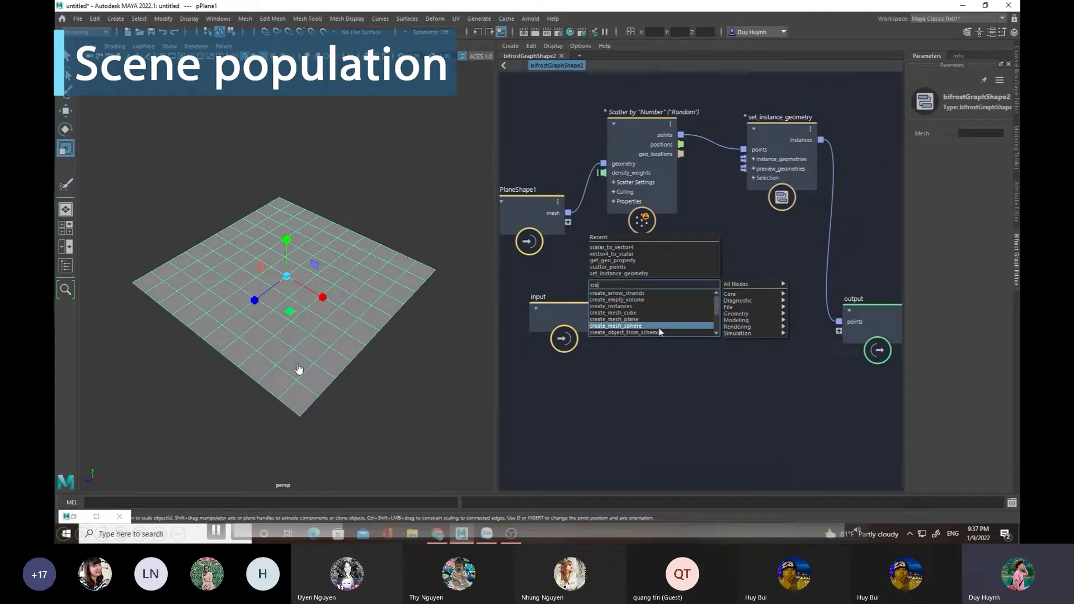
{"action": "mouse_move", "coordinate": [689, 293]}
{"action": "left_mouse_down"}
{"action": "mouse_move", "coordinate": [674, 283]}
{"action": "mouse_move", "coordinate": [743, 158]}
{"action": "left_mouse_up"}
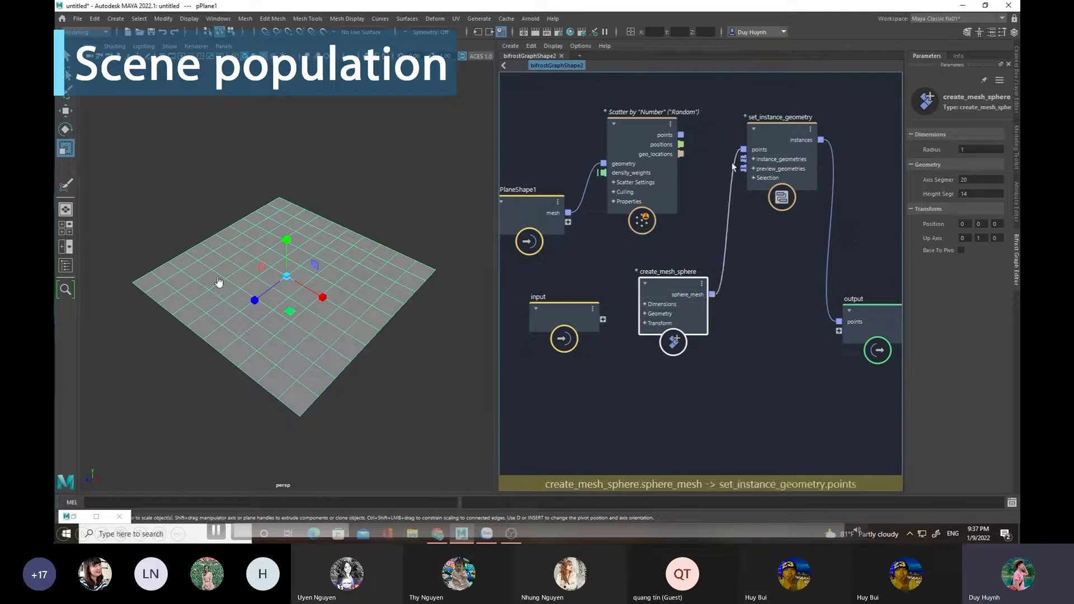
{"action": "left_click", "coordinate": [709, 211]}
{"action": "left_click_drag", "start_coordinate": [680, 134], "coordinate": [743, 150]}
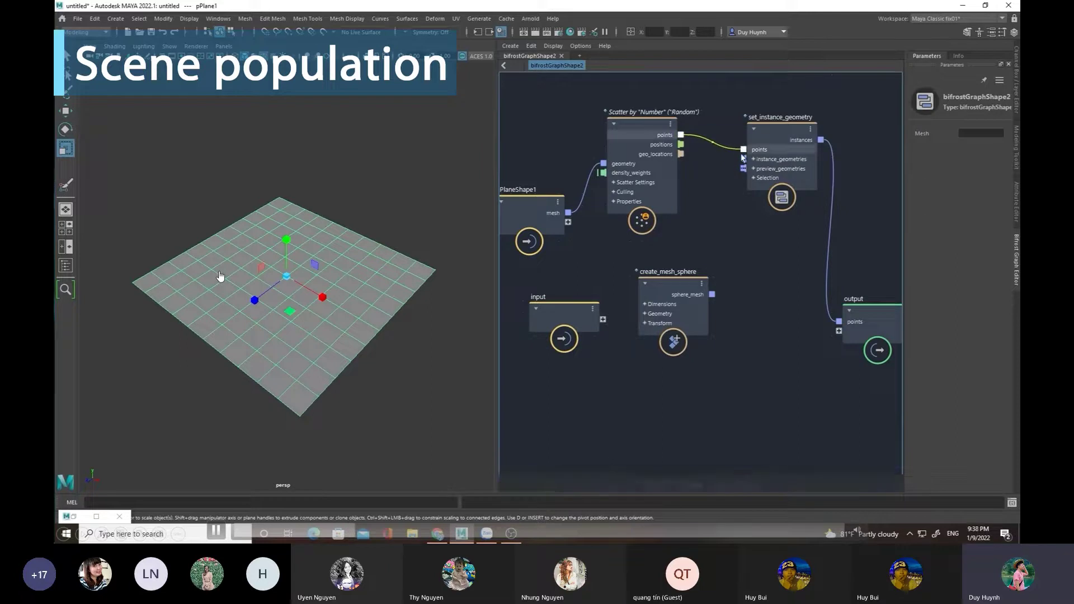
{"action": "left_click_drag", "start_coordinate": [712, 294], "coordinate": [743, 159]}
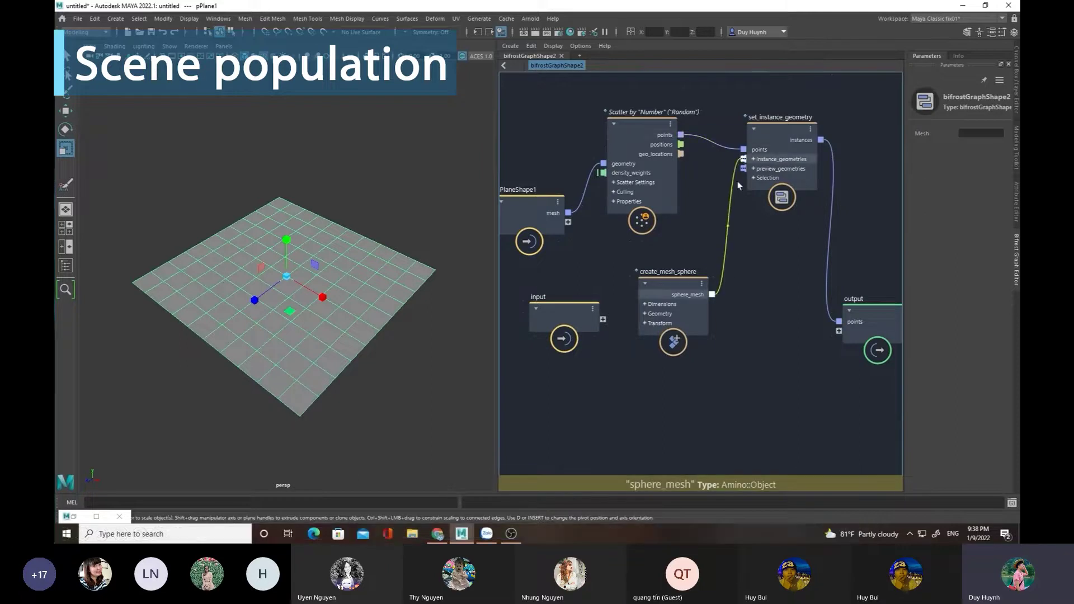
Step: Orbit to inspect the instanced spheres and move the Scatter node up-left
{"action": "mouse_move", "coordinate": [334, 244]}
{"action": "left_mouse_down", "text": "alt"}
{"action": "mouse_move", "coordinate": [379, 161]}
{"action": "mouse_move", "coordinate": [352, 301]}
{"action": "left_mouse_up", "text": "alt"}
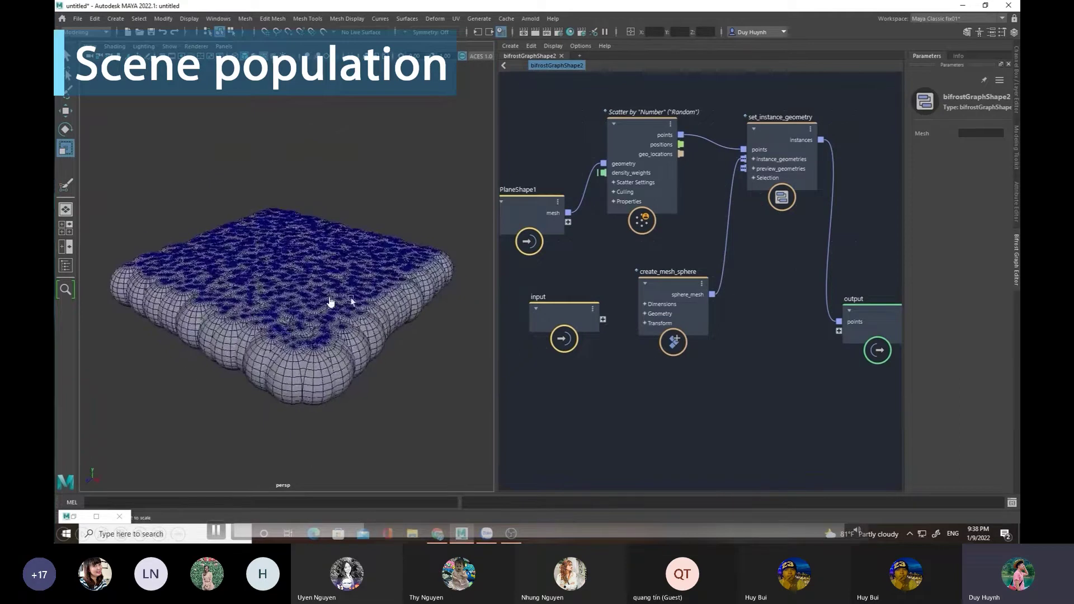
{"action": "left_click", "coordinate": [635, 122]}
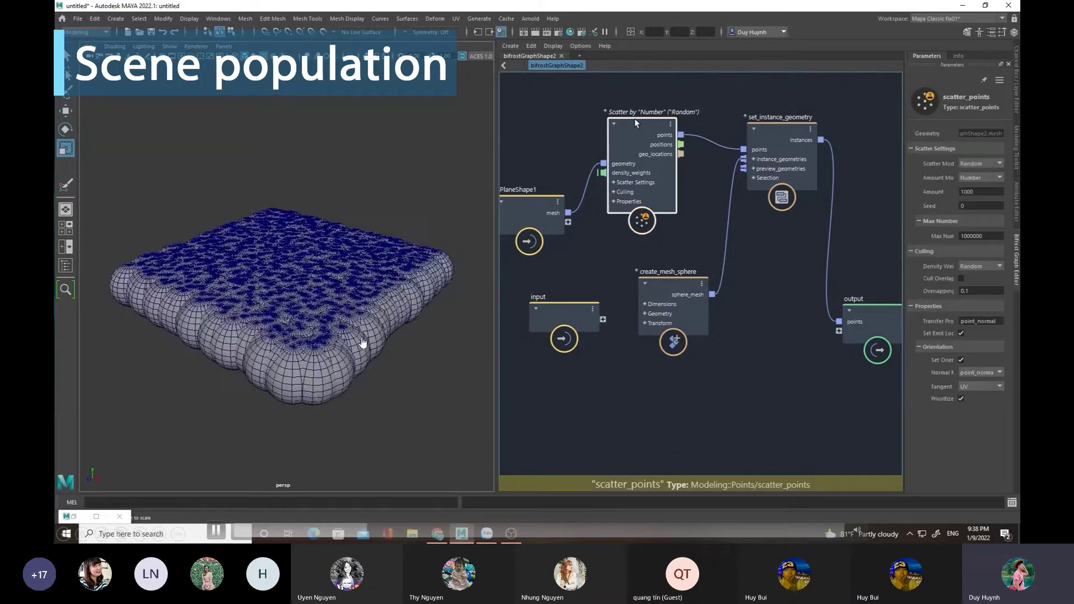
{"action": "left_click_drag", "start_coordinate": [636, 123], "coordinate": [626, 102]}
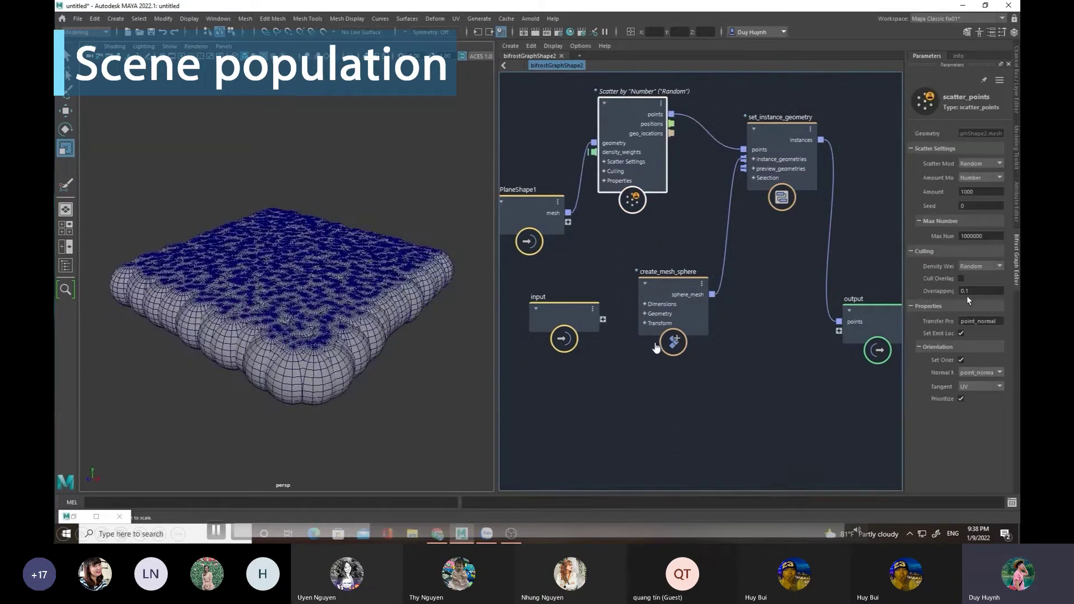
Step: Set create_mesh_sphere's Radius to 0.1 and view the dotted plane from above
{"action": "left_click", "coordinate": [673, 343]}
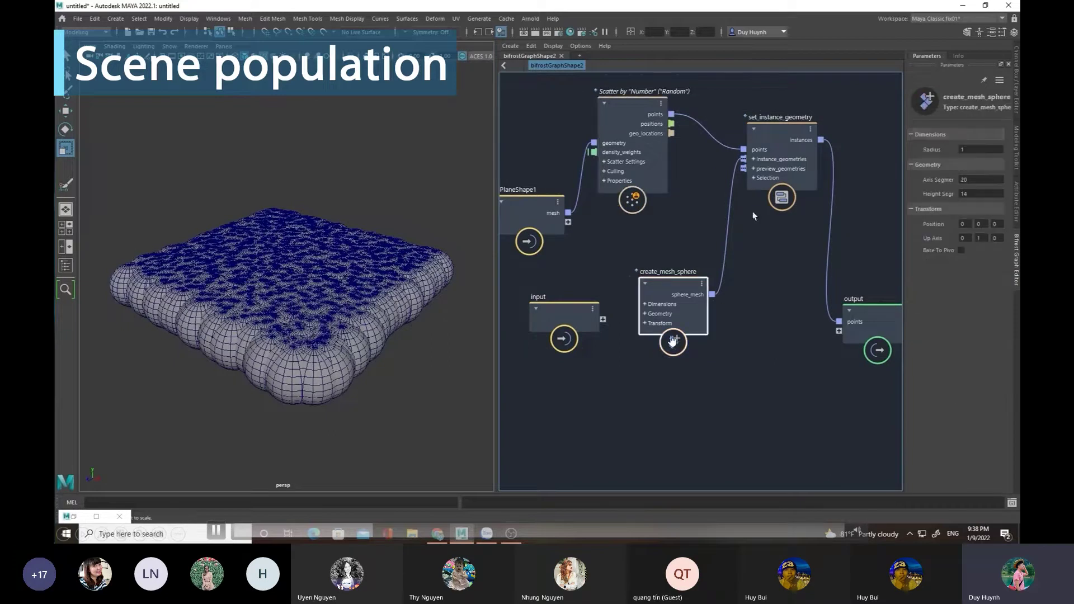
{"action": "left_click", "coordinate": [981, 150]}
{"action": "type", "text": "0.1"}
{"action": "key", "text": "Return"}
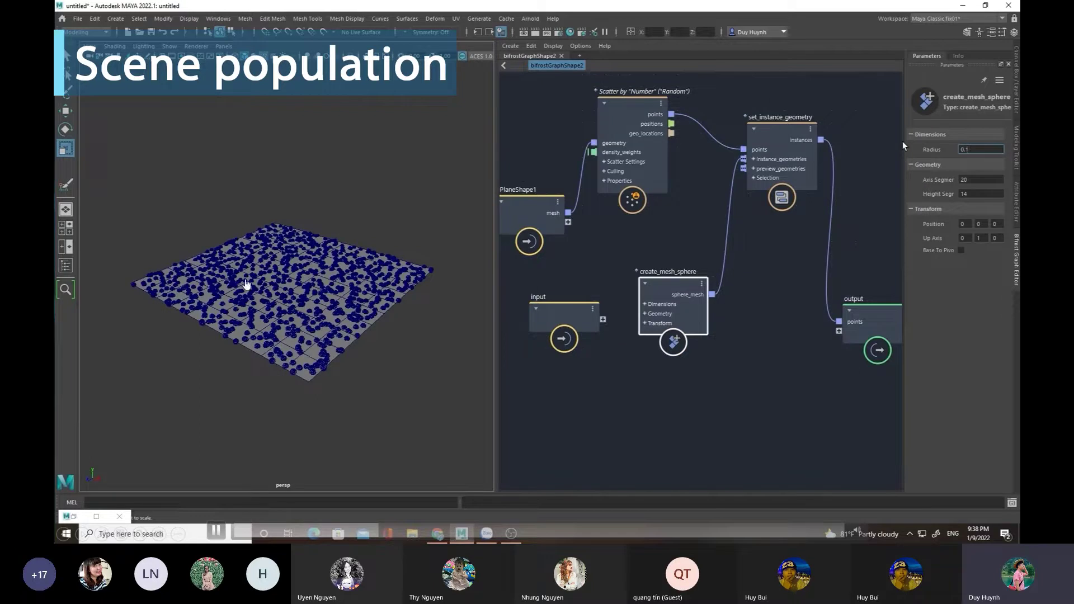
{"action": "left_click_drag", "start_coordinate": [283, 192], "coordinate": [277, 340], "text": "alt"}
{"action": "right_click_drag", "start_coordinate": [280, 211], "coordinate": [352, 196], "text": "alt"}
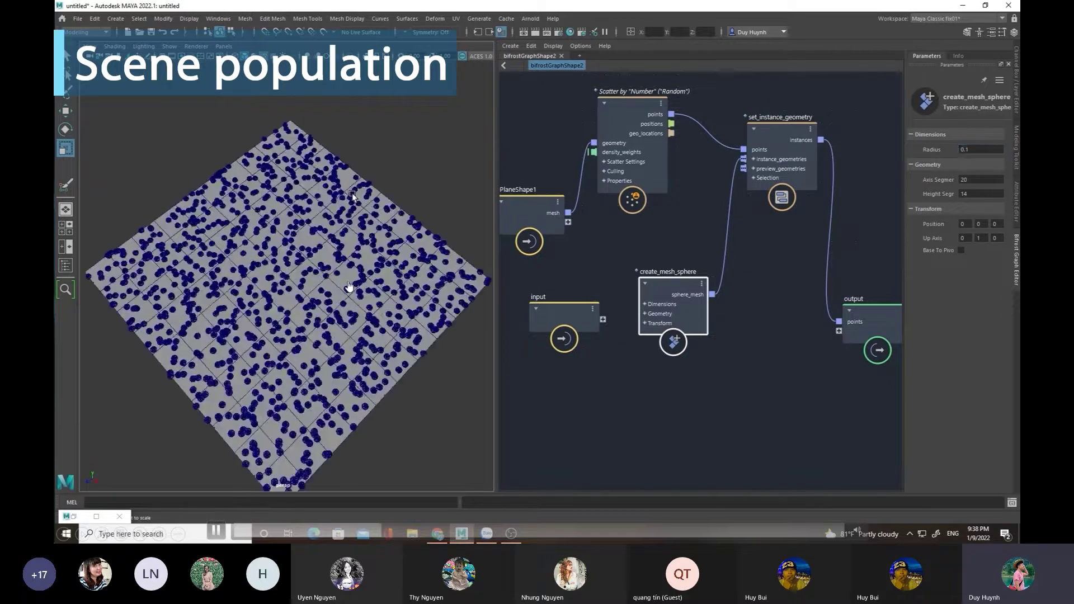
{"action": "left_click_drag", "start_coordinate": [353, 196], "coordinate": [271, 223], "text": "alt"}
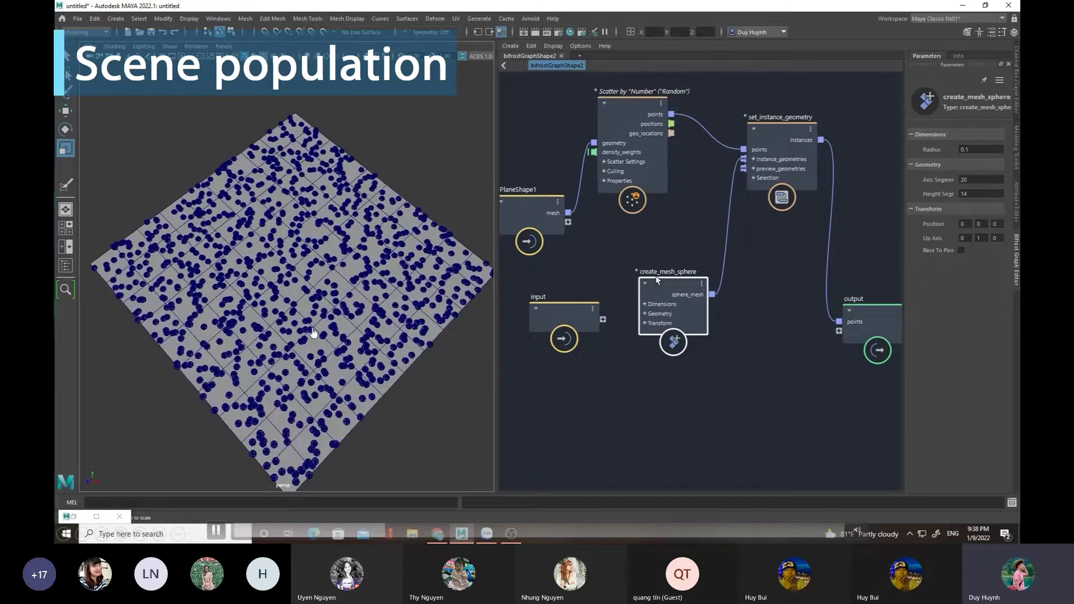
Step: Set Scatter's density weighting to DistanceBased and Overlapping to 0.1, after trying 0.5
{"action": "left_click", "coordinate": [625, 100]}
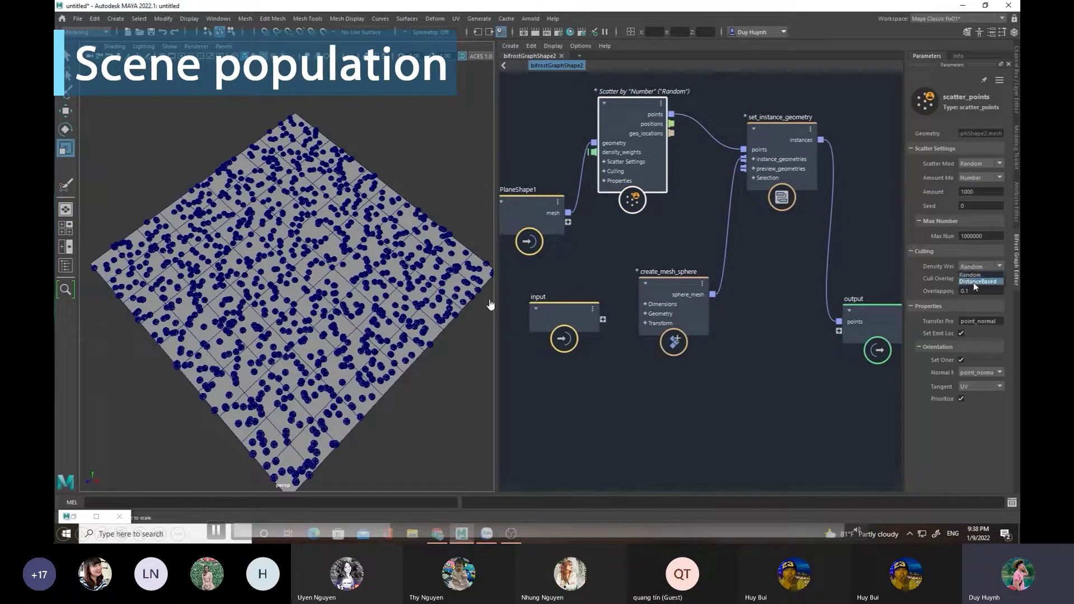
{"action": "left_click", "coordinate": [974, 281]}
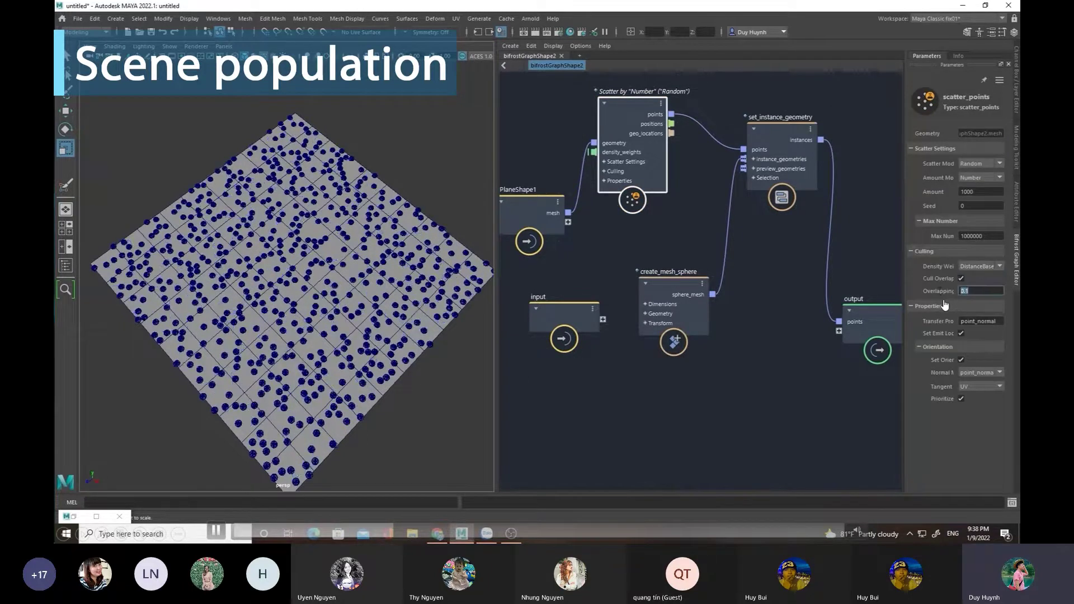
{"action": "type", "text": "0."}
{"action": "key", "text": "Return"}
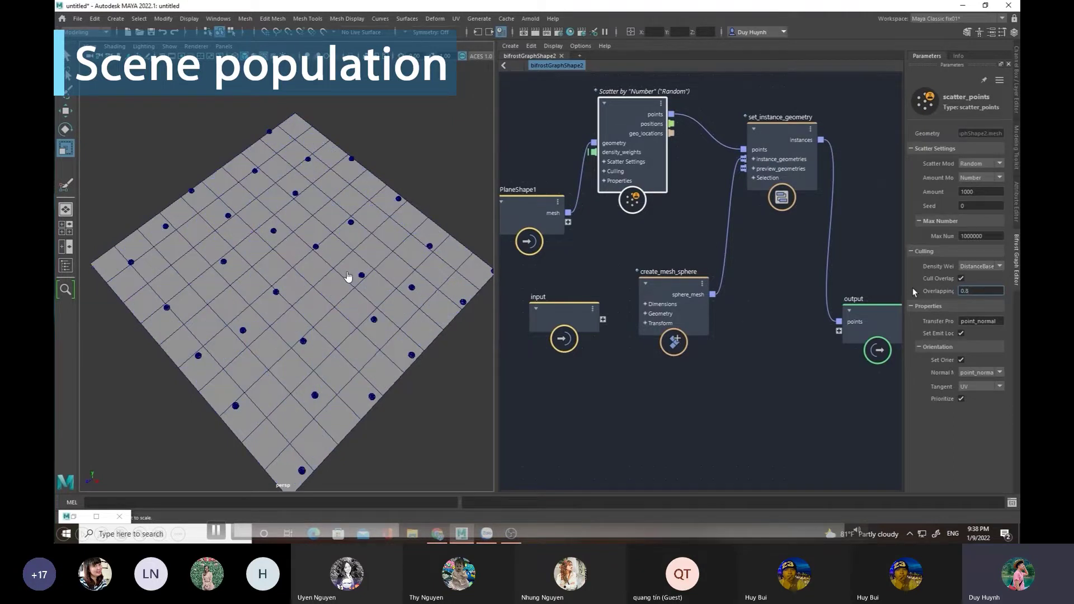
{"action": "type", "text": "5"}
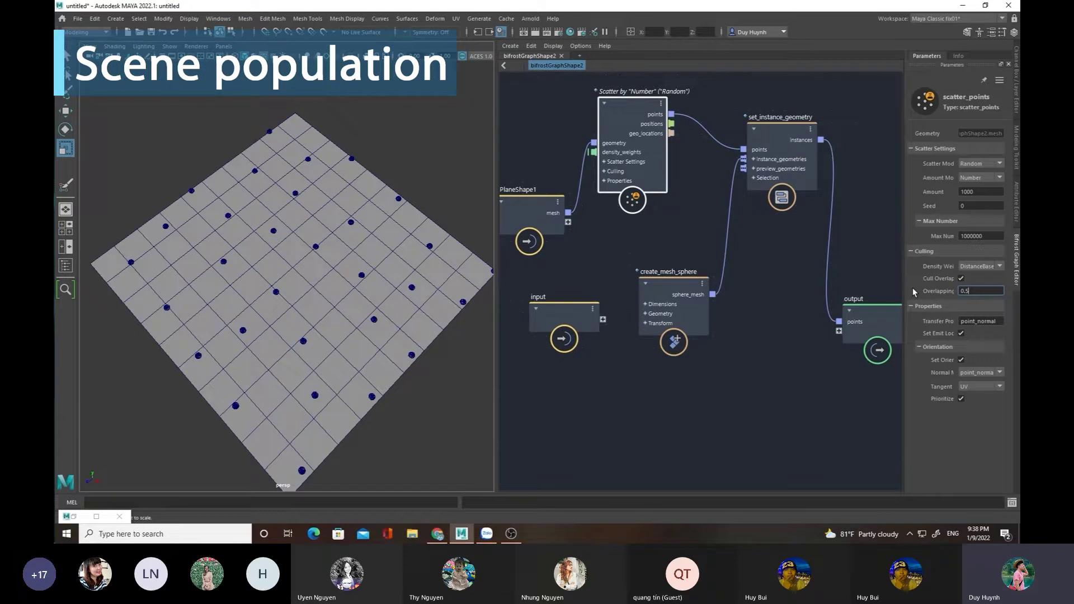
{"action": "key", "text": "Return"}
{"action": "key", "text": "BackSpace"}
{"action": "type", "text": "1"}
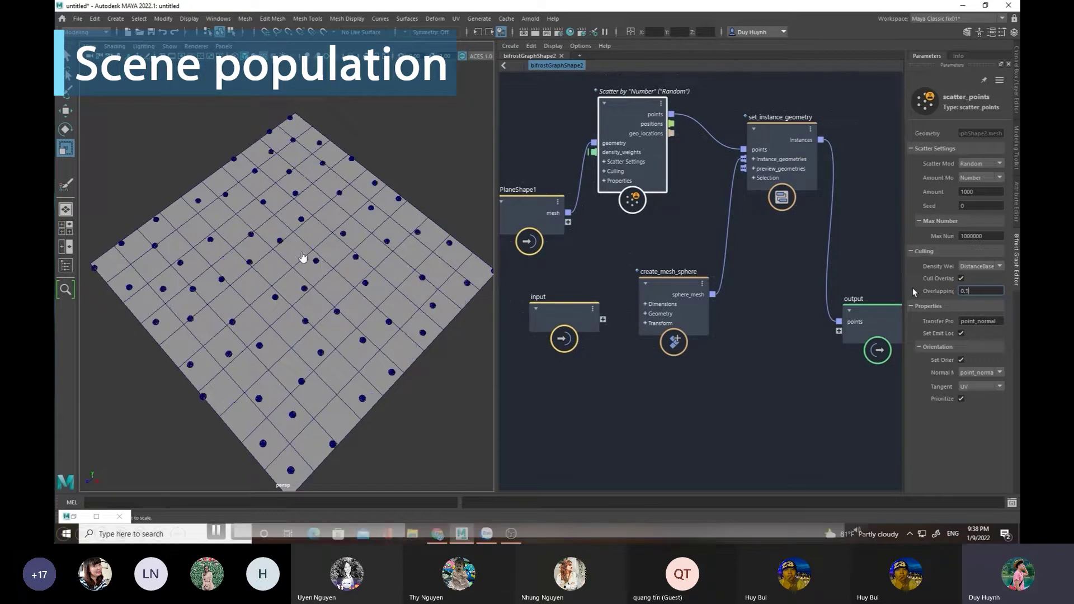
{"action": "key", "text": "Return"}
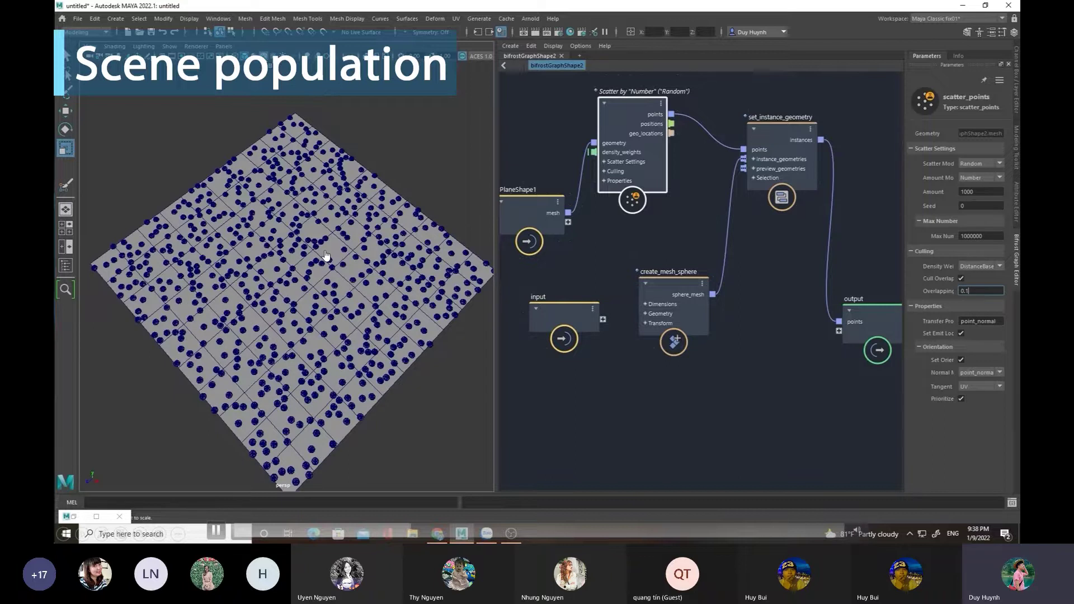
Step: Tilt the view, move create_mesh_sphere right, pan the graph, and select pPlane1
{"action": "left_click_drag", "start_coordinate": [338, 235], "coordinate": [368, 338], "text": "alt"}
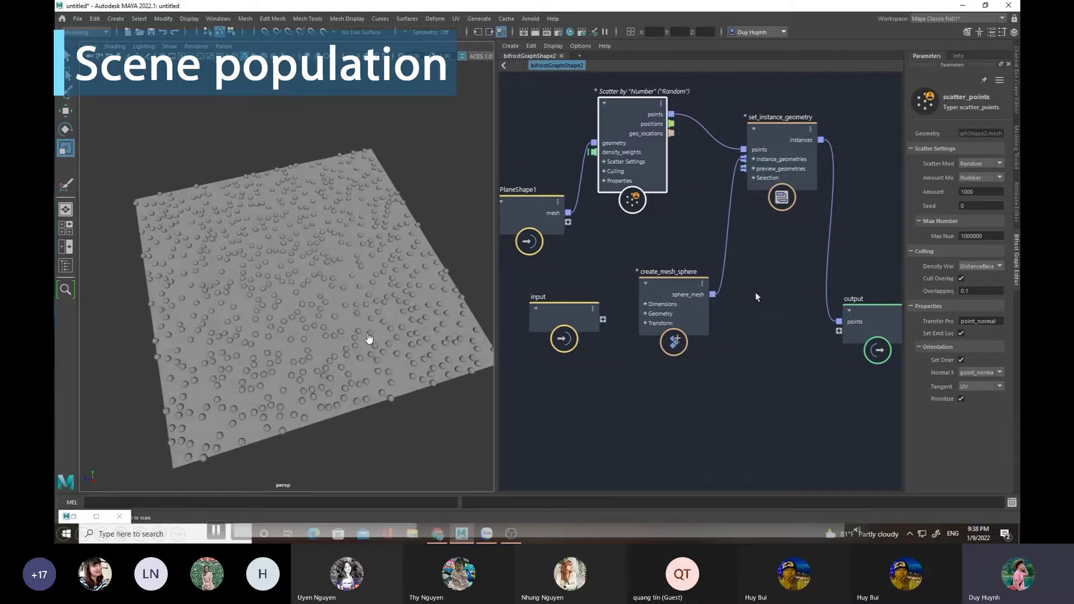
{"action": "left_click_drag", "start_coordinate": [671, 291], "coordinate": [715, 299]}
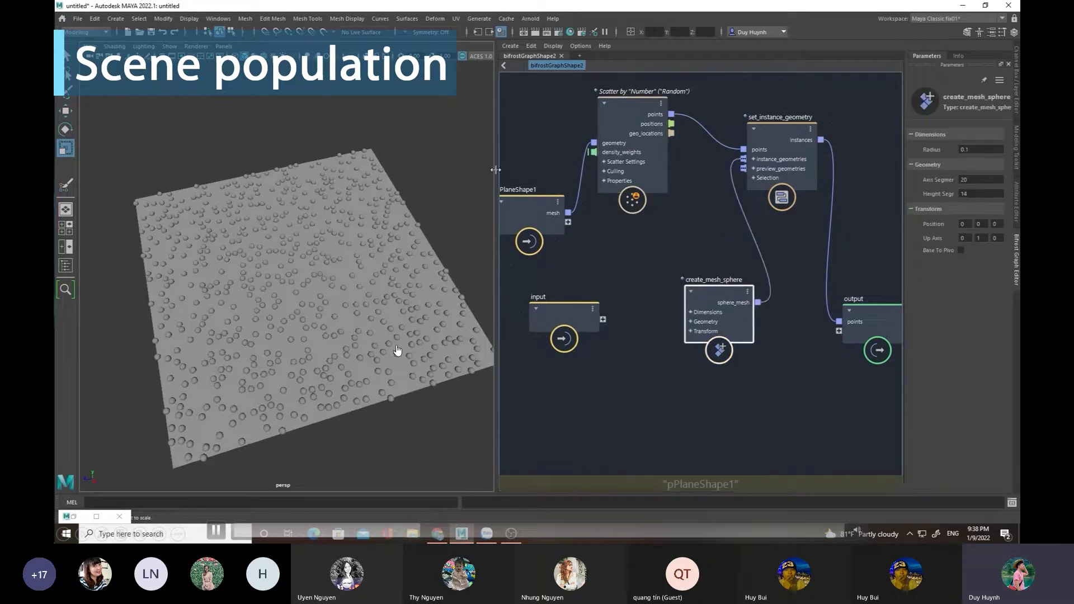
{"action": "middle_click_drag", "start_coordinate": [547, 147], "coordinate": [587, 144]}
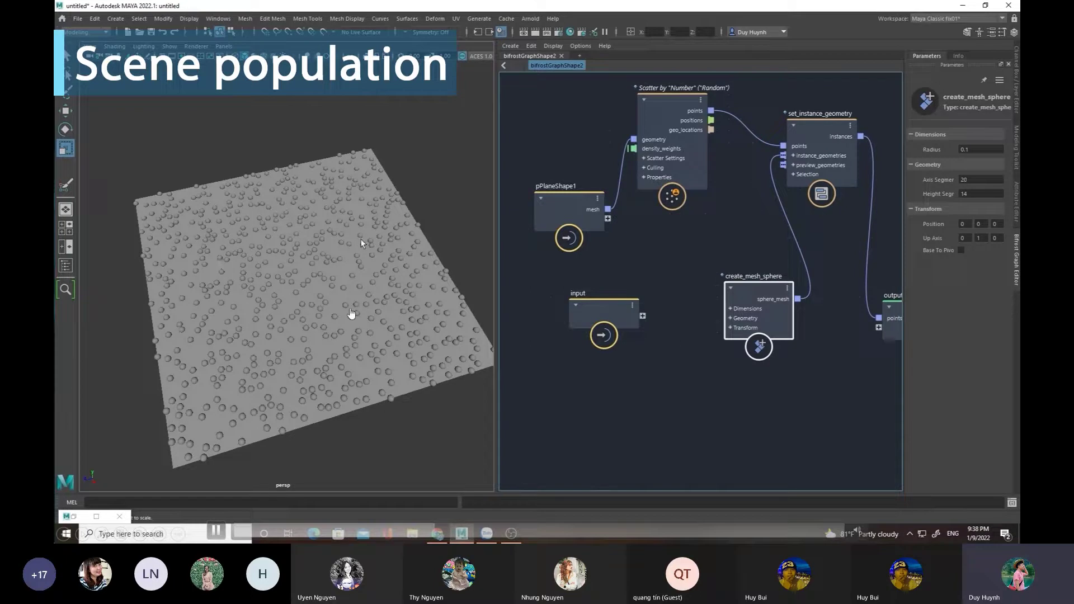
{"action": "left_click", "coordinate": [341, 255]}
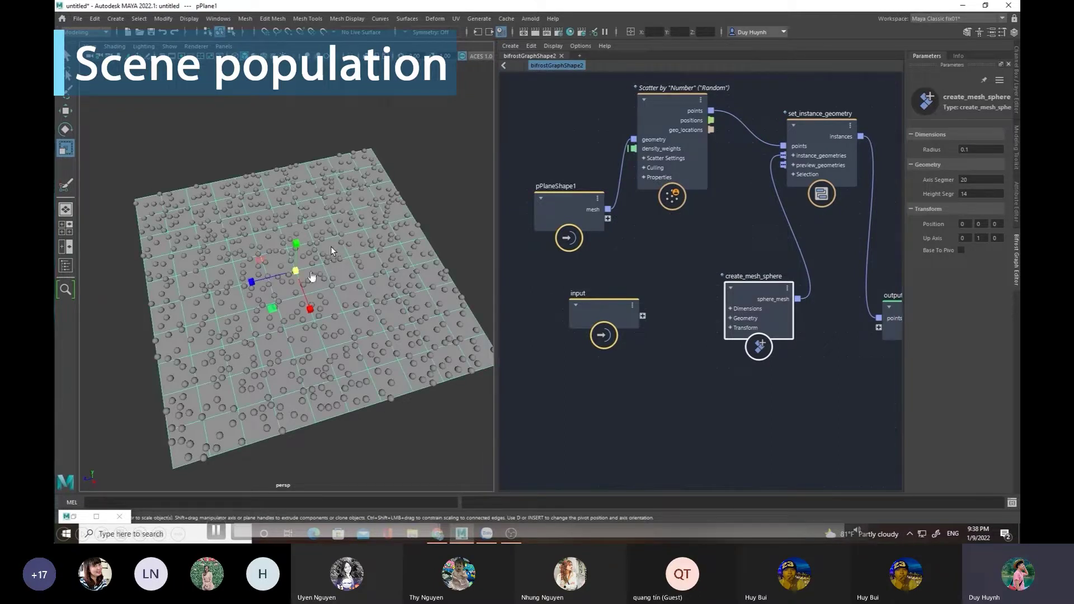
{"action": "key", "text": "space"}
Step: Start the Paint Vertex Color Tool and paint black strokes with a 0.5 brush radius
{"action": "left_click", "coordinate": [311, 267]}
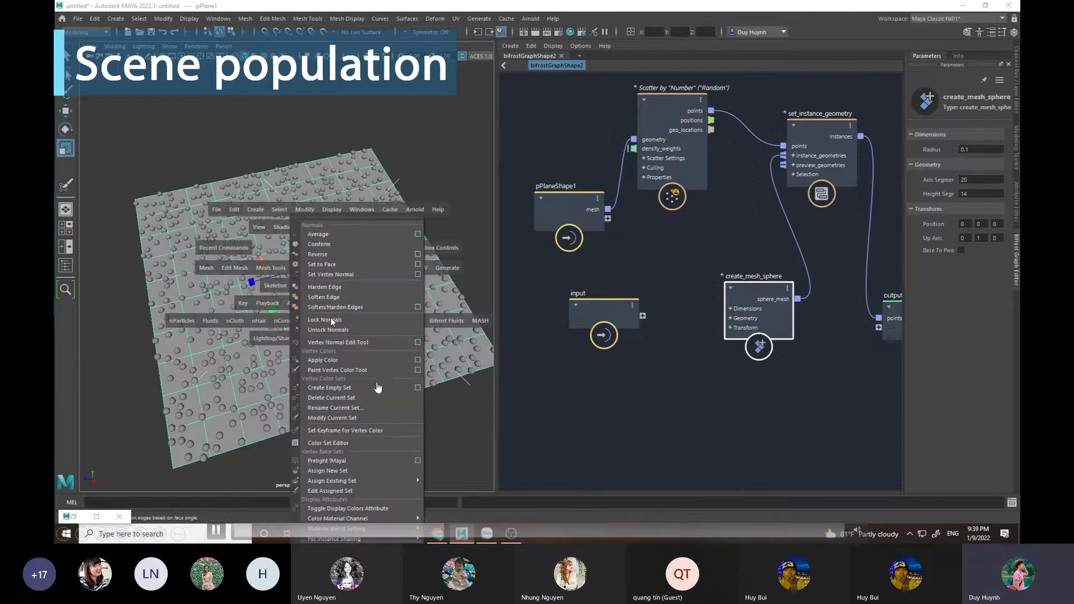
{"action": "left_click", "coordinate": [418, 370]}
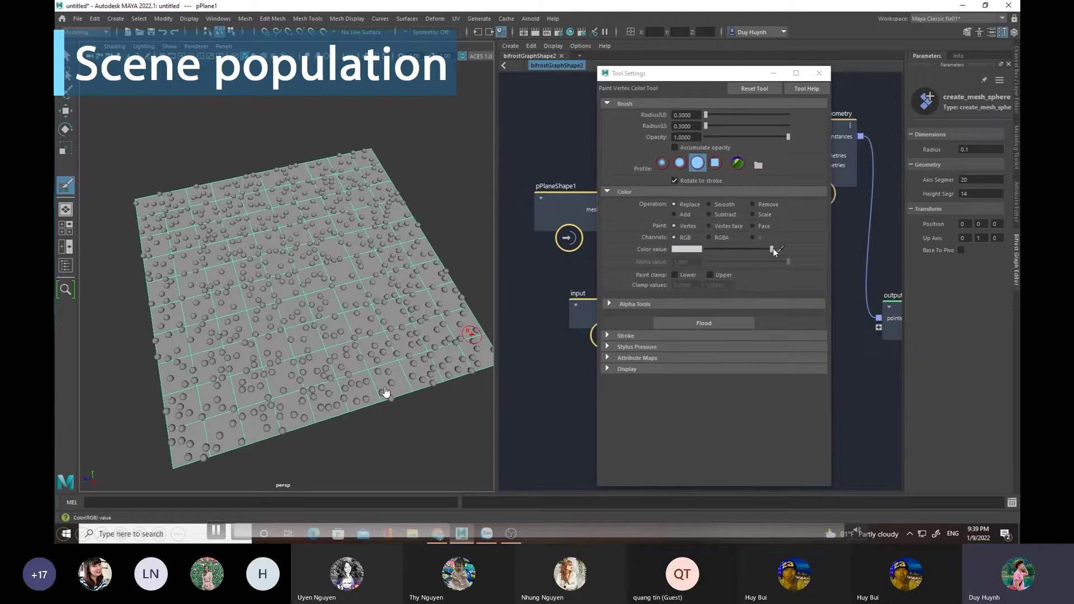
{"action": "left_click_drag", "start_coordinate": [772, 250], "coordinate": [706, 250]}
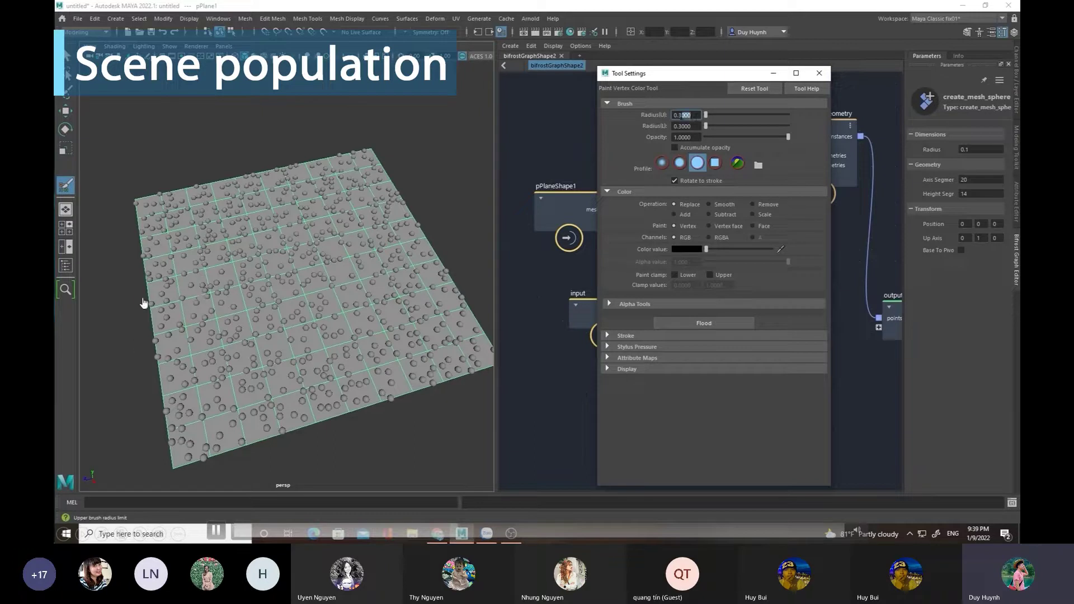
{"action": "type", "text": "5"}
{"action": "key", "text": "Return"}
{"action": "left_click_drag", "start_coordinate": [159, 308], "coordinate": [389, 268]}
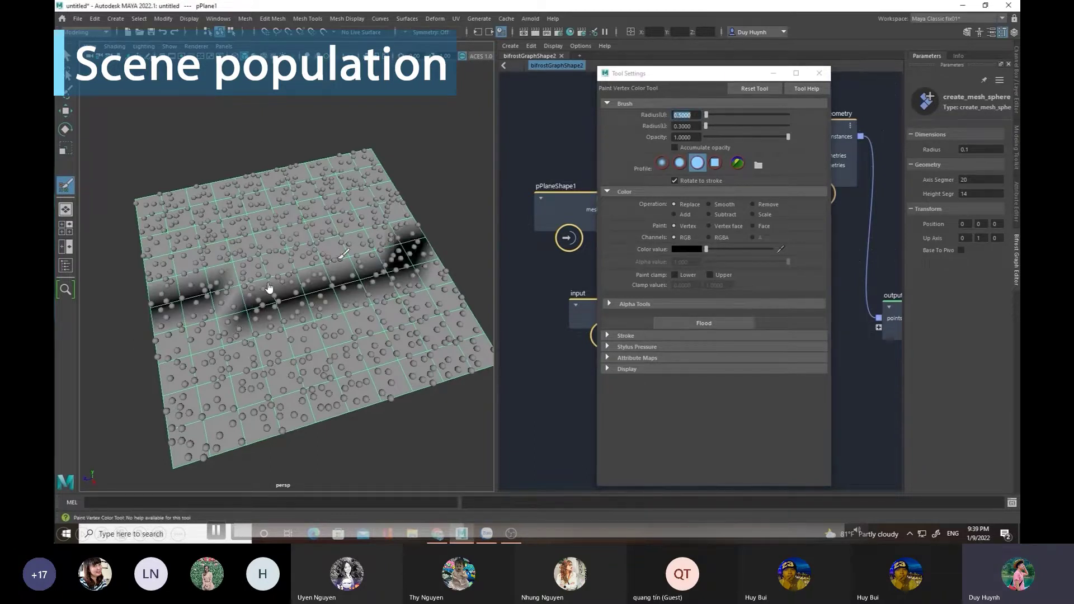
{"action": "mouse_move", "coordinate": [150, 319]}
{"action": "left_mouse_down"}
{"action": "mouse_move", "coordinate": [247, 310]}
{"action": "mouse_move", "coordinate": [336, 414]}
{"action": "left_mouse_up"}
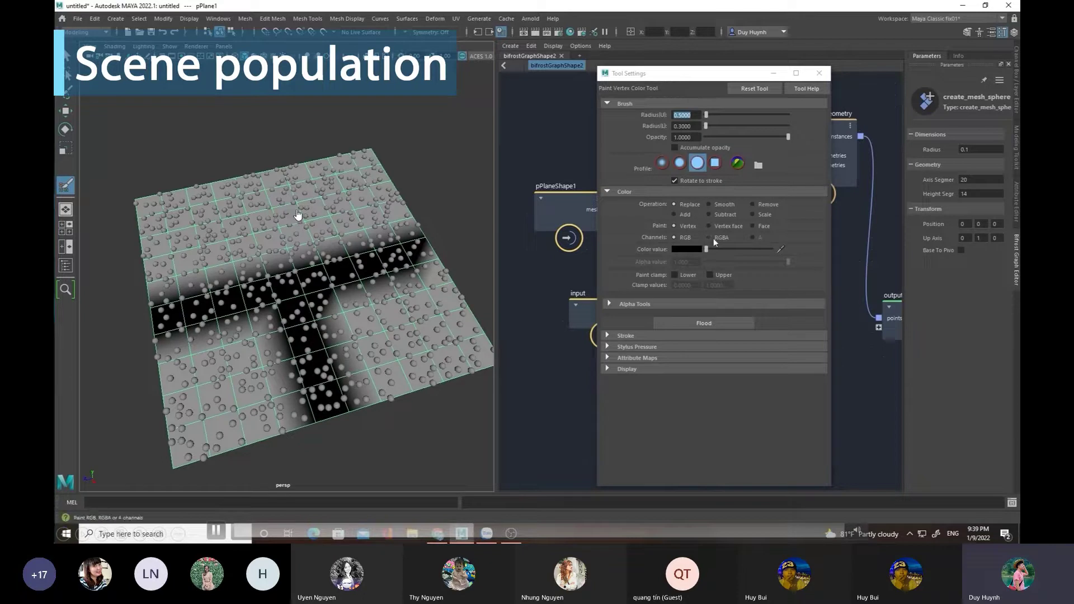
Step: Paint white over the top, centre and lower-left of the plane
{"action": "left_click_drag", "start_coordinate": [295, 217], "coordinate": [306, 221]}
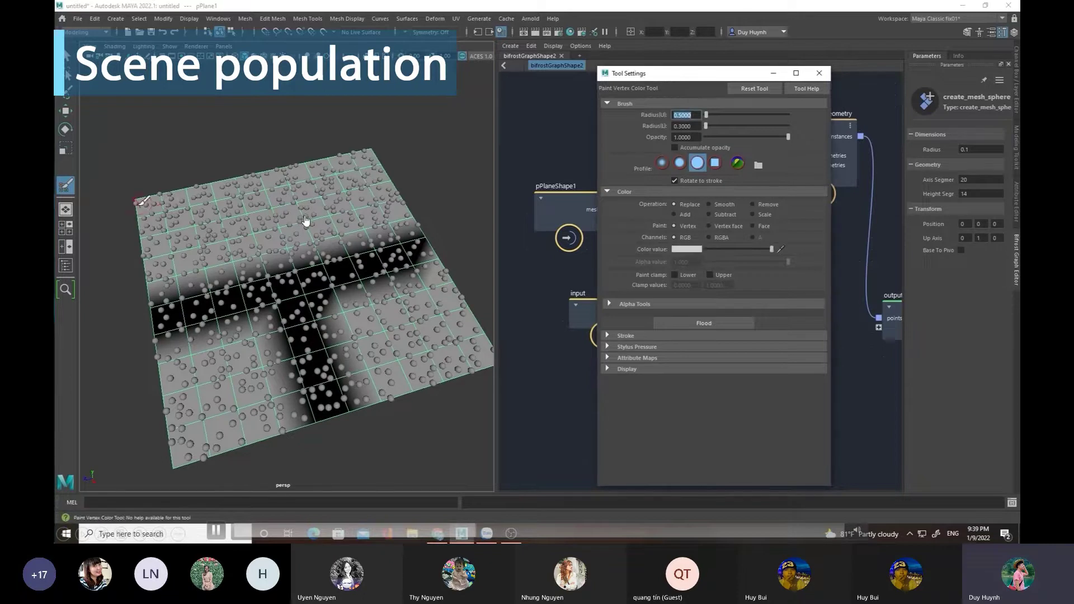
{"action": "left_click_drag", "start_coordinate": [143, 201], "coordinate": [380, 168]}
{"action": "left_click_drag", "start_coordinate": [706, 115], "coordinate": [709, 115]}
{"action": "mouse_move", "coordinate": [322, 186]}
{"action": "left_mouse_down"}
{"action": "mouse_move", "coordinate": [180, 239]}
{"action": "mouse_move", "coordinate": [403, 196]}
{"action": "left_mouse_up"}
{"action": "left_click_drag", "start_coordinate": [166, 418], "coordinate": [251, 352]}
Step: Reduce the brush radius to 0.3 and whiten the remaining grey areas
{"action": "double_click", "coordinate": [683, 115]}
{"action": "type", "text": "0.3"}
{"action": "key", "text": "Return"}
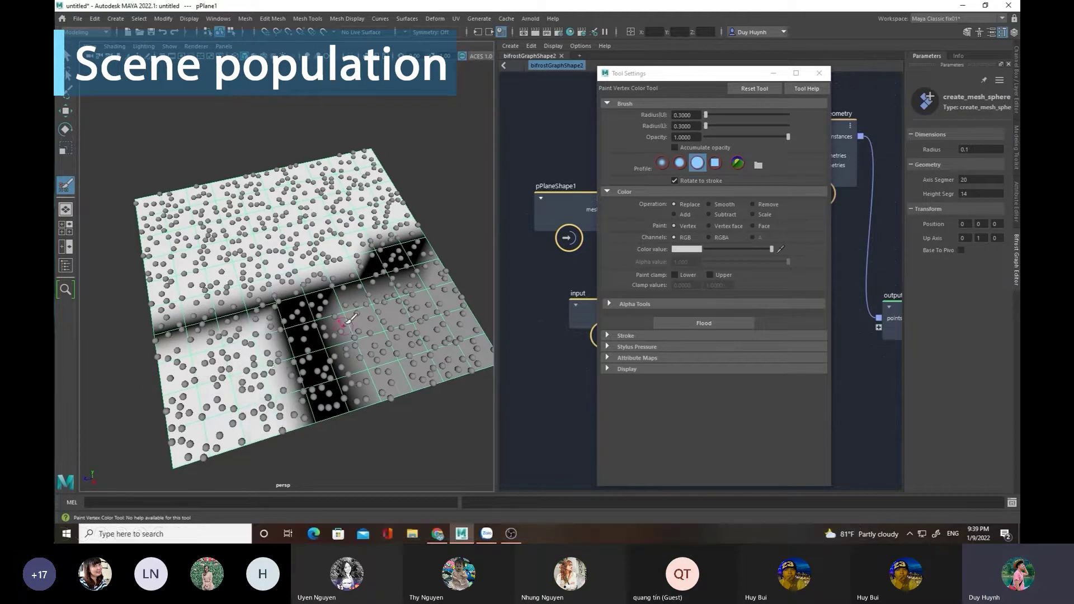
{"action": "left_click_drag", "start_coordinate": [346, 291], "coordinate": [370, 390]}
{"action": "mouse_move", "coordinate": [370, 280]}
{"action": "left_mouse_down"}
{"action": "mouse_move", "coordinate": [358, 330]}
{"action": "mouse_move", "coordinate": [380, 403]}
{"action": "left_mouse_up"}
{"action": "mouse_move", "coordinate": [397, 336]}
{"action": "left_mouse_down"}
{"action": "mouse_move", "coordinate": [447, 354]}
{"action": "mouse_move", "coordinate": [430, 380]}
{"action": "mouse_move", "coordinate": [397, 392]}
{"action": "left_mouse_up"}
{"action": "mouse_move", "coordinate": [453, 363]}
{"action": "left_mouse_down"}
{"action": "mouse_move", "coordinate": [481, 358]}
{"action": "mouse_move", "coordinate": [437, 261]}
{"action": "left_mouse_up"}
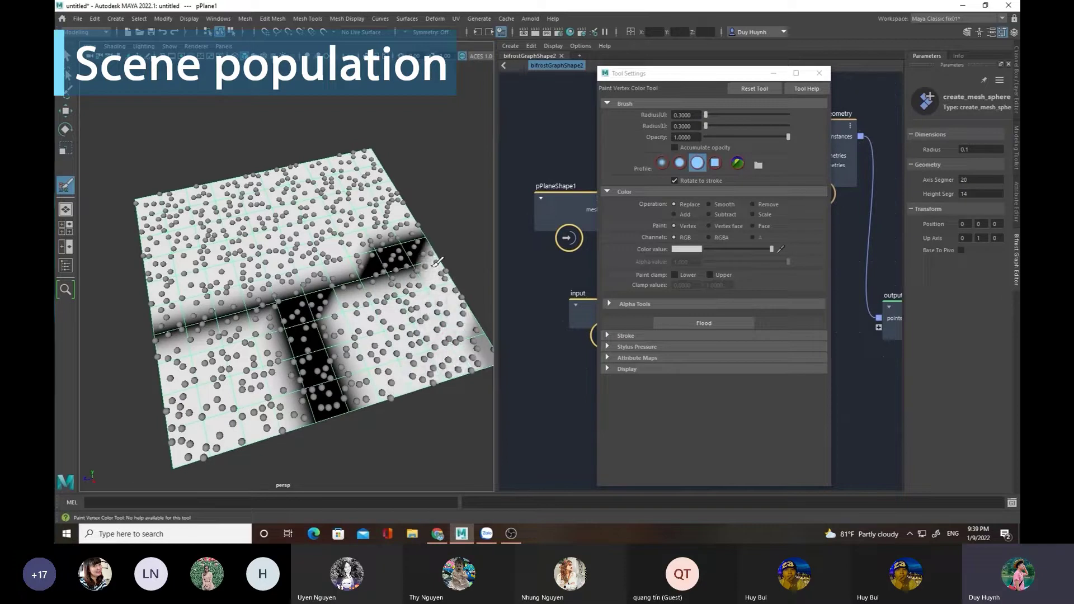
{"action": "left_click_drag", "start_coordinate": [497, 355], "coordinate": [487, 356]}
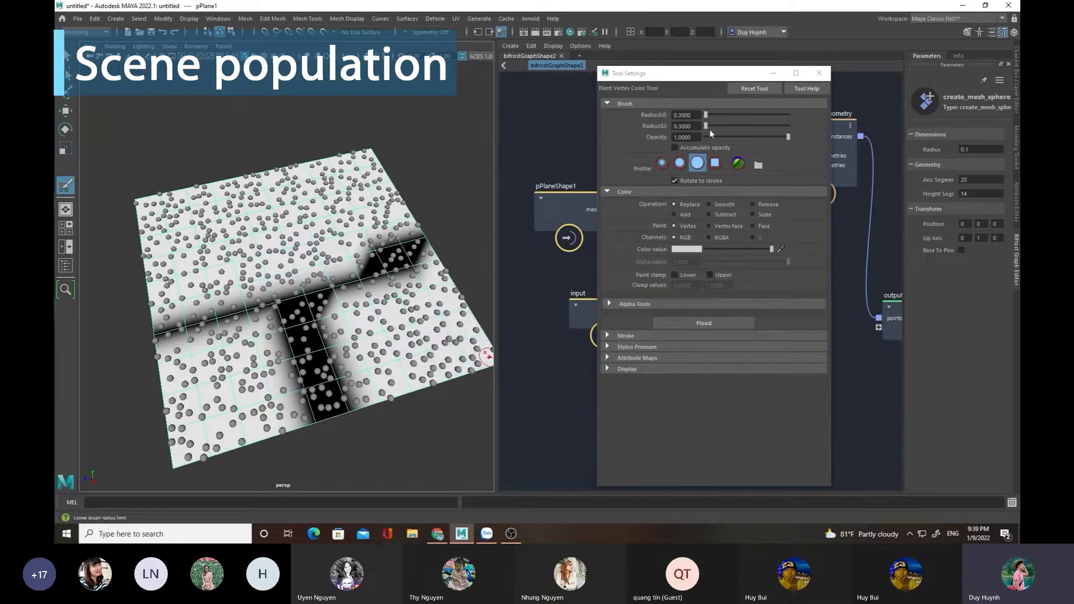
Step: Switch to black and paint a horizontal band forming a T across the plane
{"action": "left_click_drag", "start_coordinate": [768, 249], "coordinate": [706, 249]}
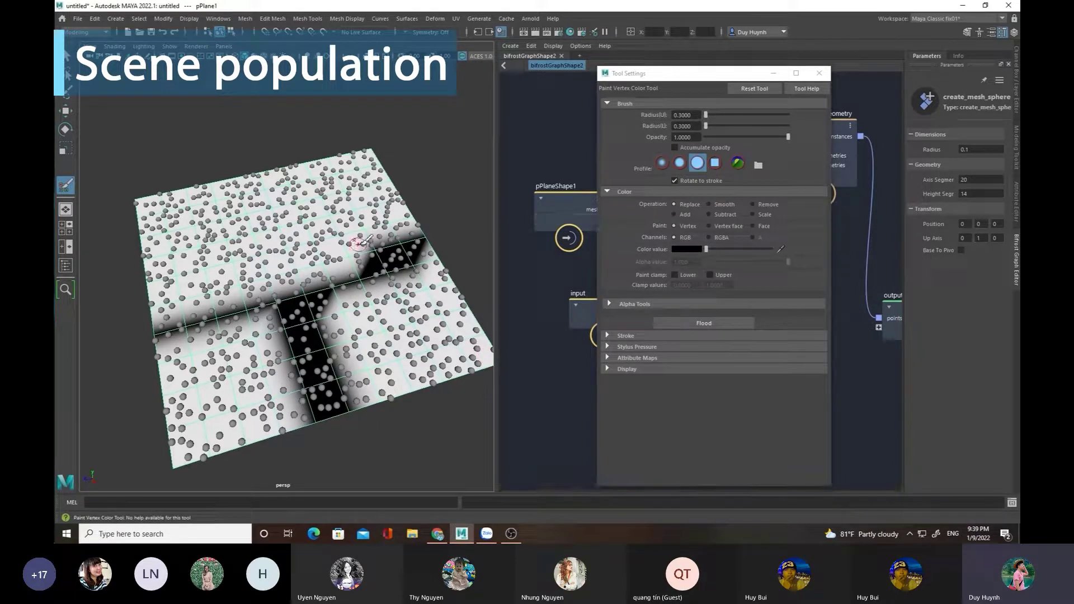
{"action": "mouse_move", "coordinate": [262, 283]}
{"action": "left_mouse_down"}
{"action": "mouse_move", "coordinate": [325, 274]}
{"action": "mouse_move", "coordinate": [154, 316]}
{"action": "left_mouse_up"}
{"action": "mouse_move", "coordinate": [444, 249]}
{"action": "left_mouse_down"}
{"action": "mouse_move", "coordinate": [317, 265]}
{"action": "mouse_move", "coordinate": [352, 426]}
{"action": "left_mouse_up"}
{"action": "mouse_move", "coordinate": [369, 385]}
{"action": "left_mouse_down"}
{"action": "mouse_move", "coordinate": [362, 395]}
{"action": "mouse_move", "coordinate": [363, 385]}
{"action": "left_mouse_up"}
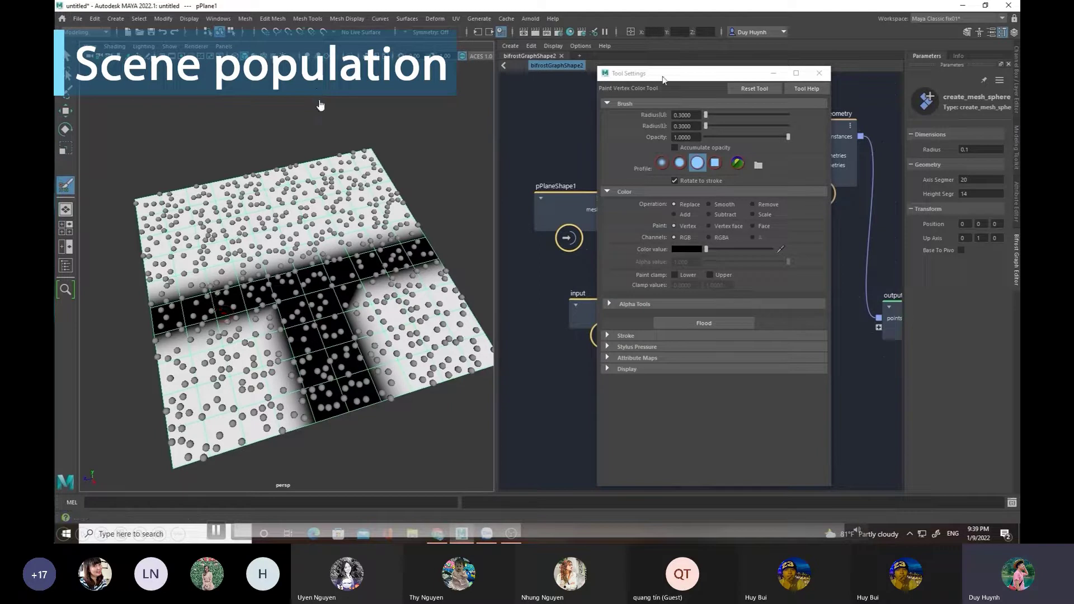
Step: In the Color Set Editor, rename the plane's colorSet1 colour set to Test01
{"action": "left_click", "coordinate": [818, 75]}
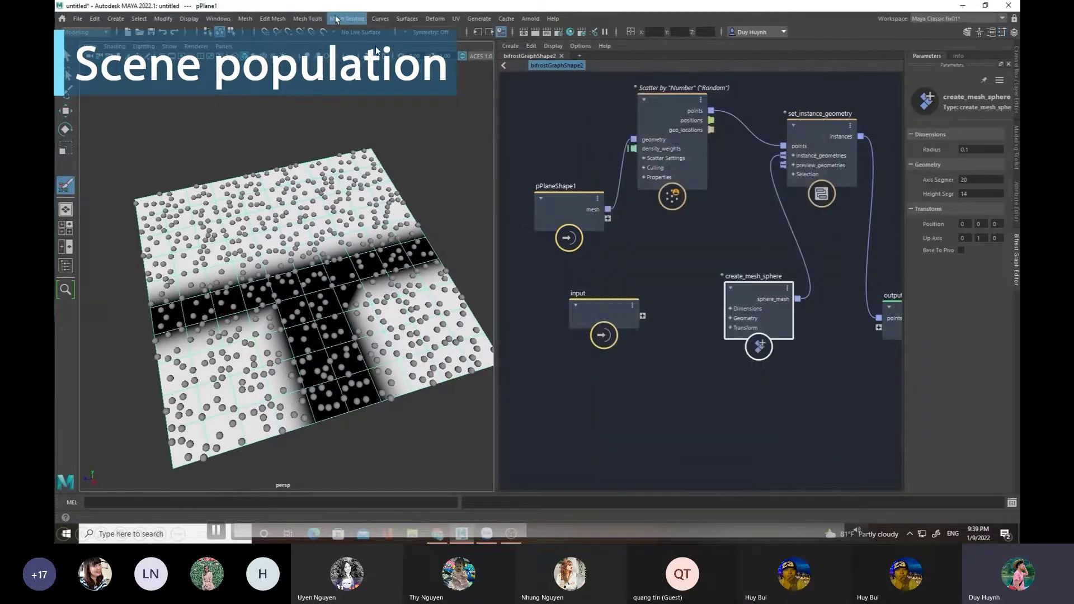
{"action": "left_click", "coordinate": [321, 18]}
{"action": "mouse_move", "coordinate": [347, 19]}
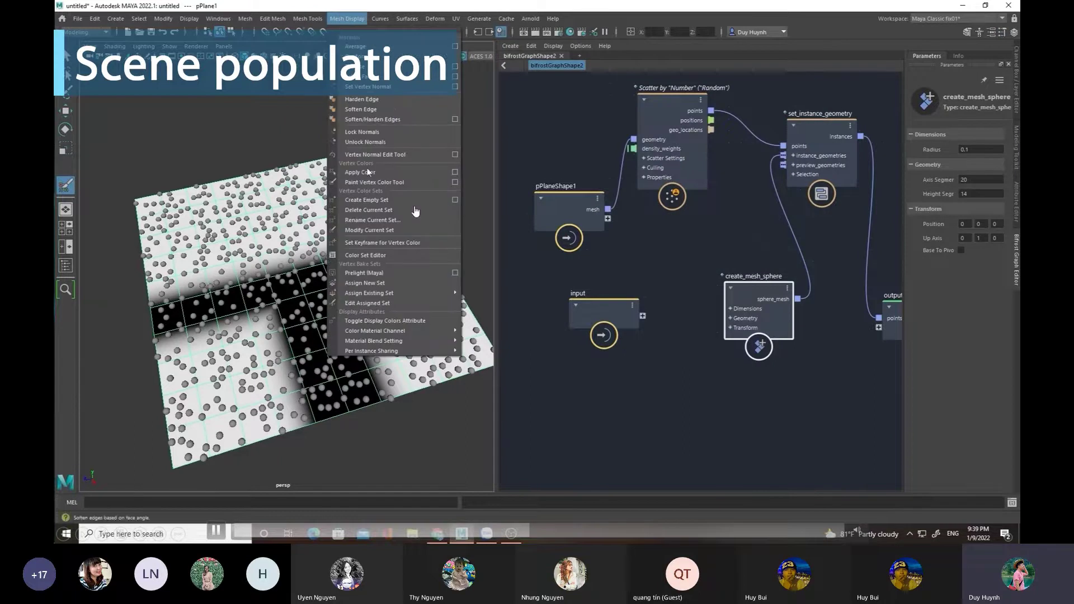
{"action": "left_click", "coordinate": [381, 255]}
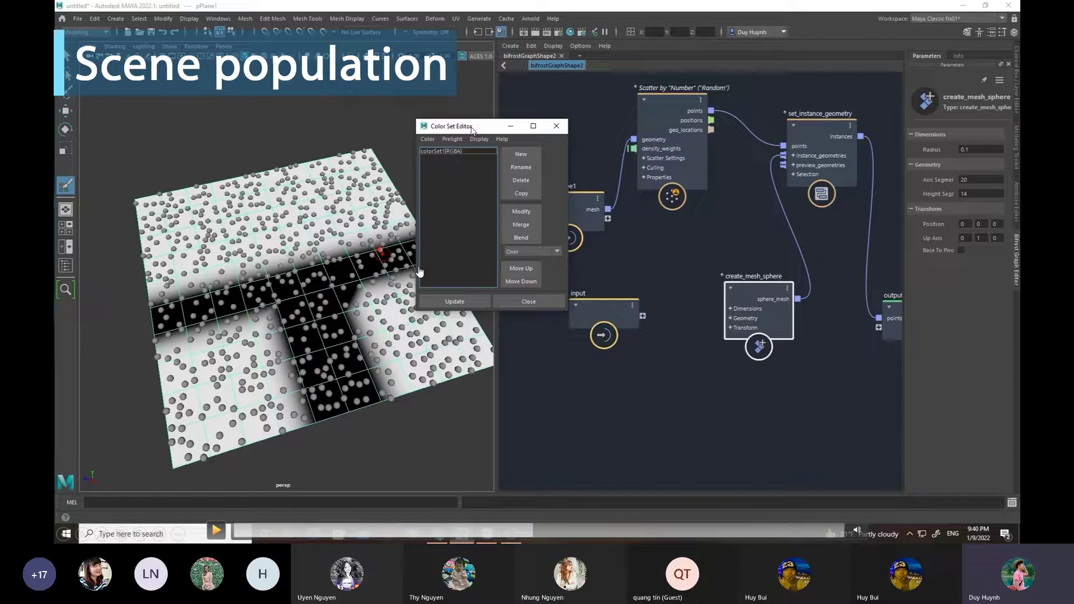
{"action": "left_click_drag", "start_coordinate": [472, 130], "coordinate": [543, 128]}
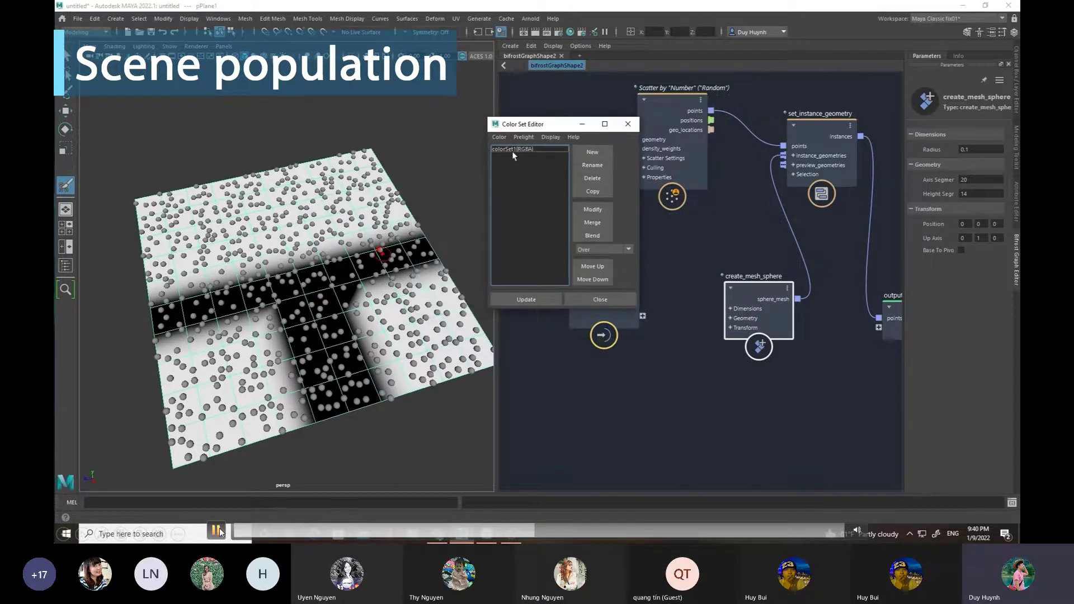
{"action": "left_click", "coordinate": [520, 149]}
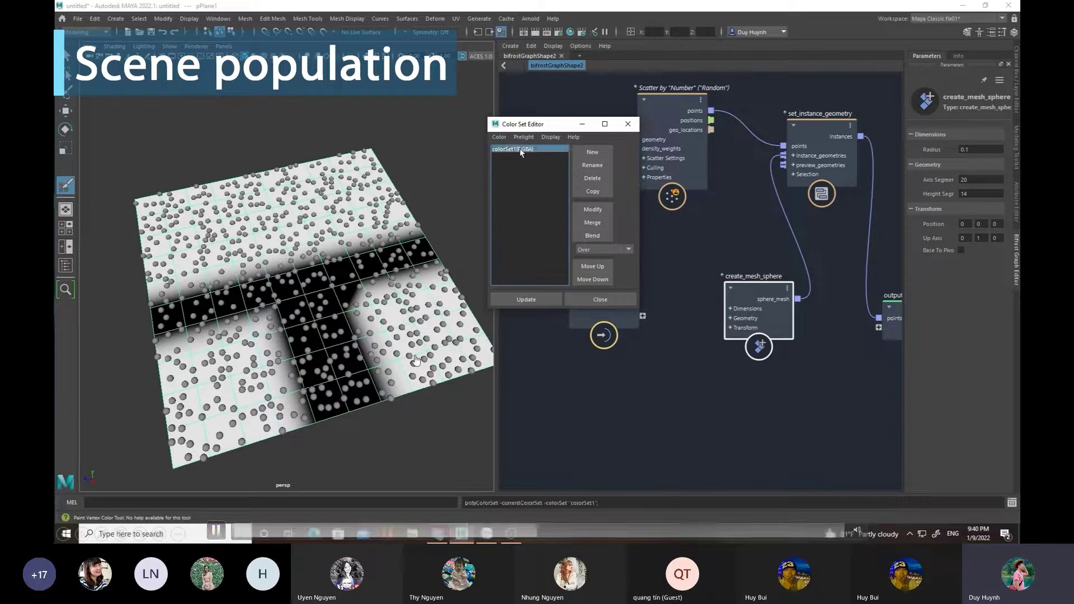
{"action": "left_click", "coordinate": [591, 166]}
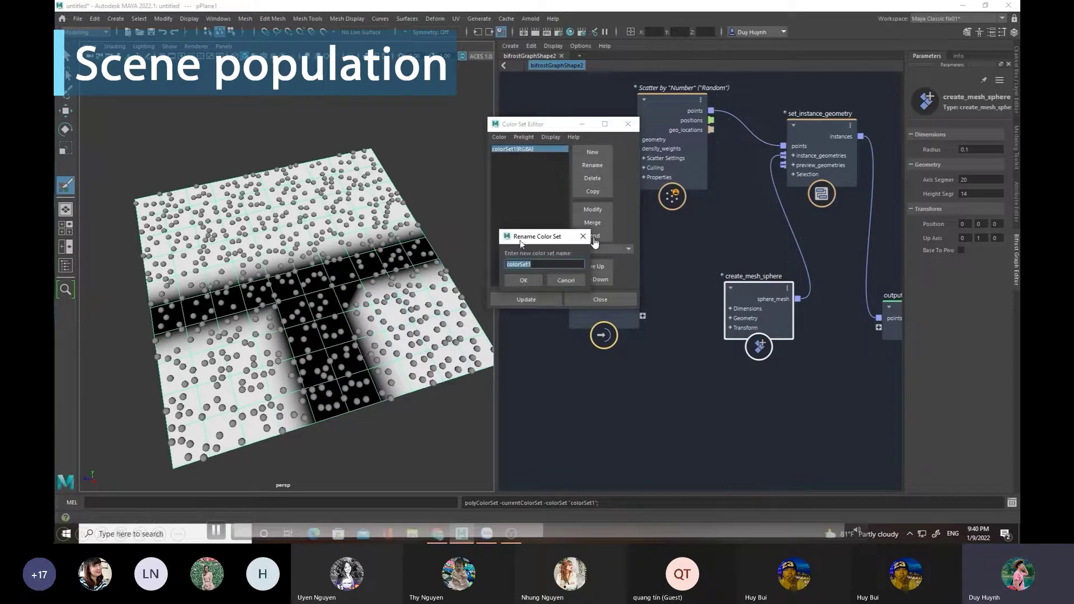
{"action": "type", "text": "Test01"}
{"action": "left_click", "coordinate": [523, 279]}
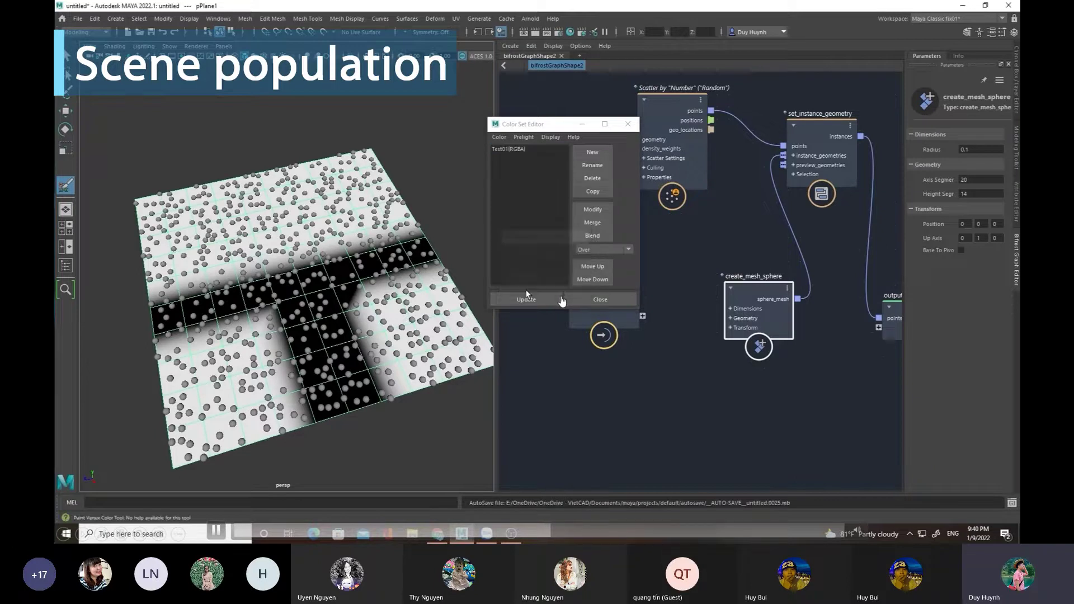
Step: Make room in the Bifrost graph and add a get_geo_property node
{"action": "left_click", "coordinate": [612, 302]}
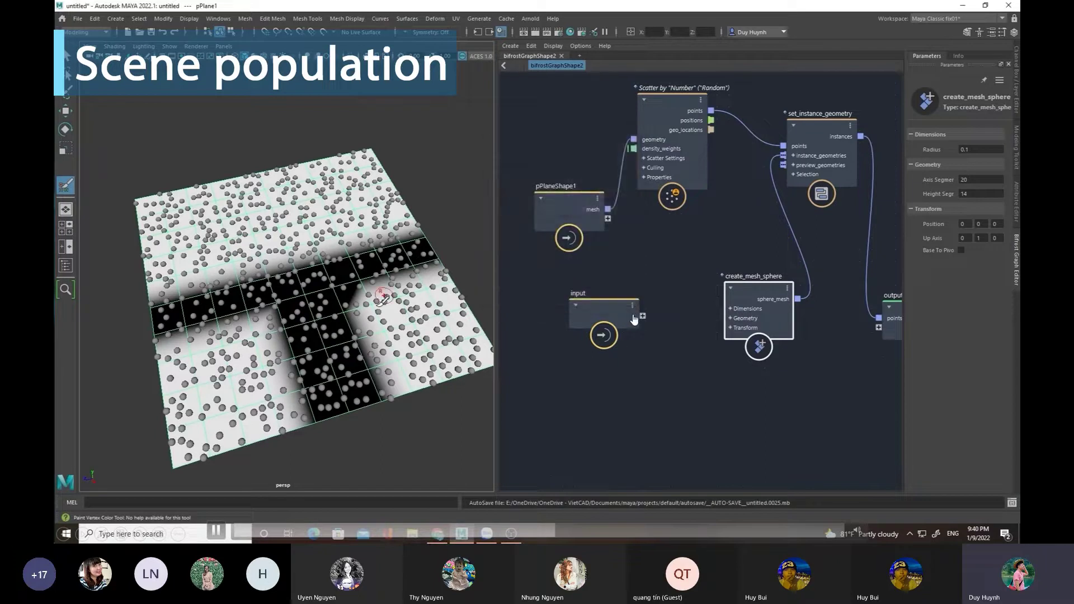
{"action": "left_click_drag", "start_coordinate": [595, 307], "coordinate": [523, 352]}
{"action": "left_click", "coordinate": [604, 315]}
{"action": "middle_click_drag", "start_coordinate": [604, 315], "coordinate": [623, 306]}
{"action": "key", "text": "Tab"}
{"action": "type", "text": "gew"}
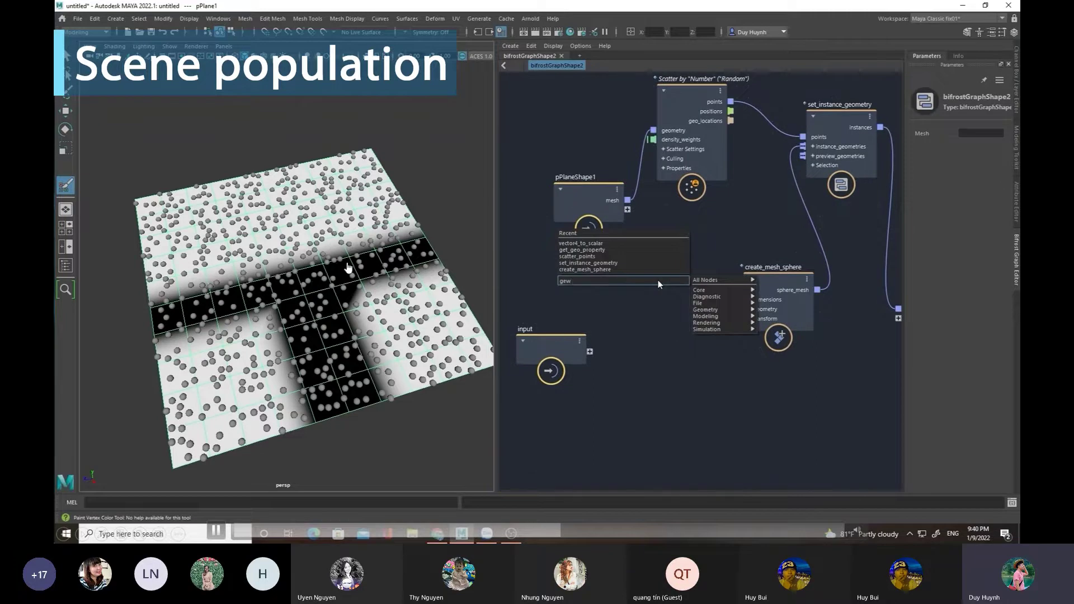
{"action": "key", "text": "BackSpace"}
{"action": "key", "text": "BackSpace"}
{"action": "type", "text": "gg"}
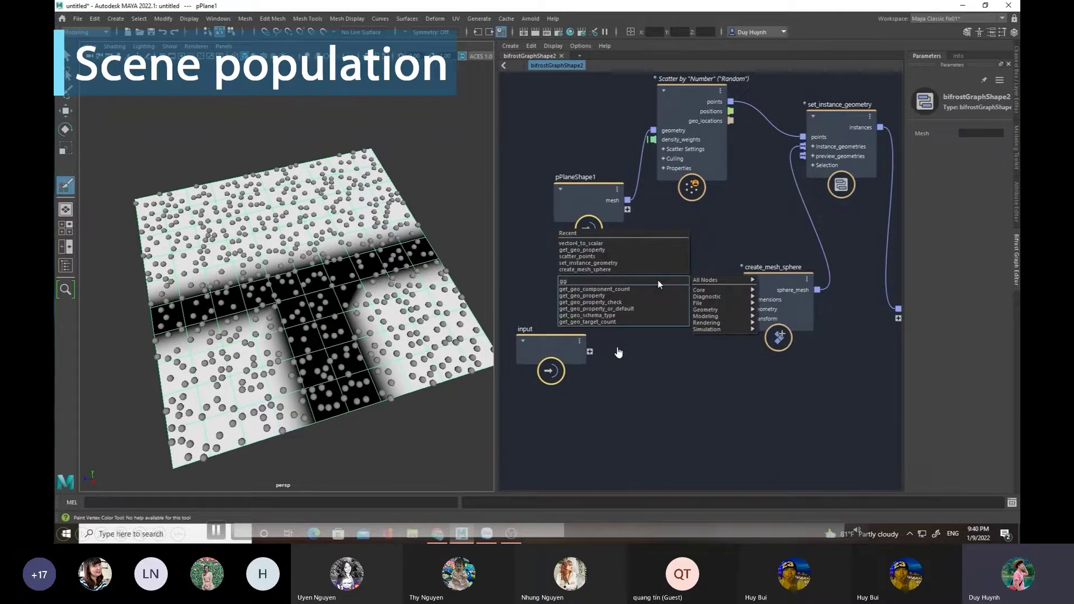
{"action": "key", "text": "Return"}
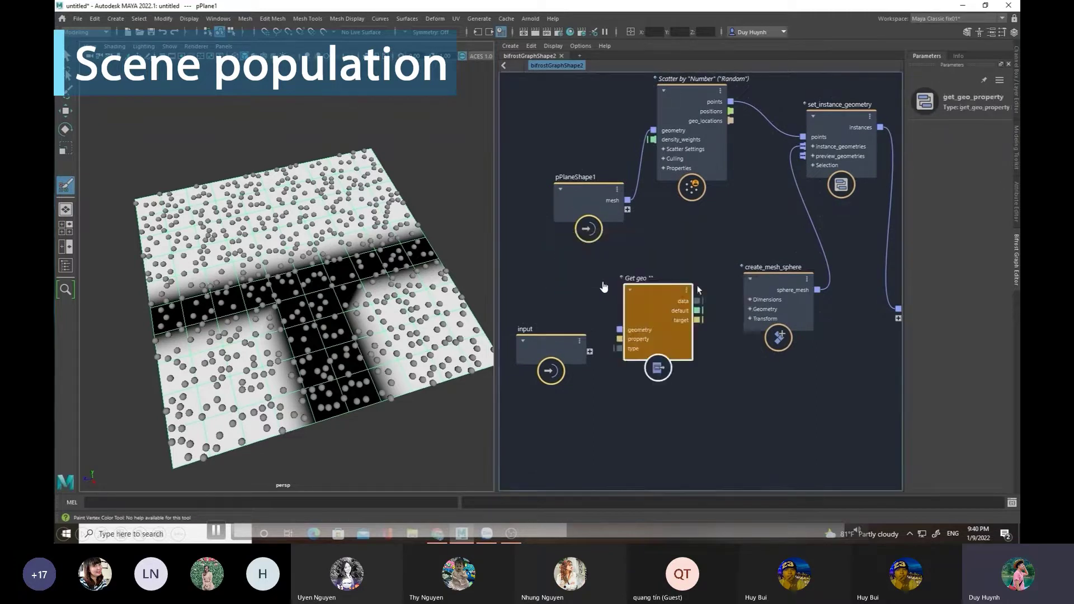
Step: Feed pPlaneShape1's mesh into Get geo, reading property Test01 as array<Math::float4>
{"action": "left_click_drag", "start_coordinate": [585, 183], "coordinate": [547, 149]}
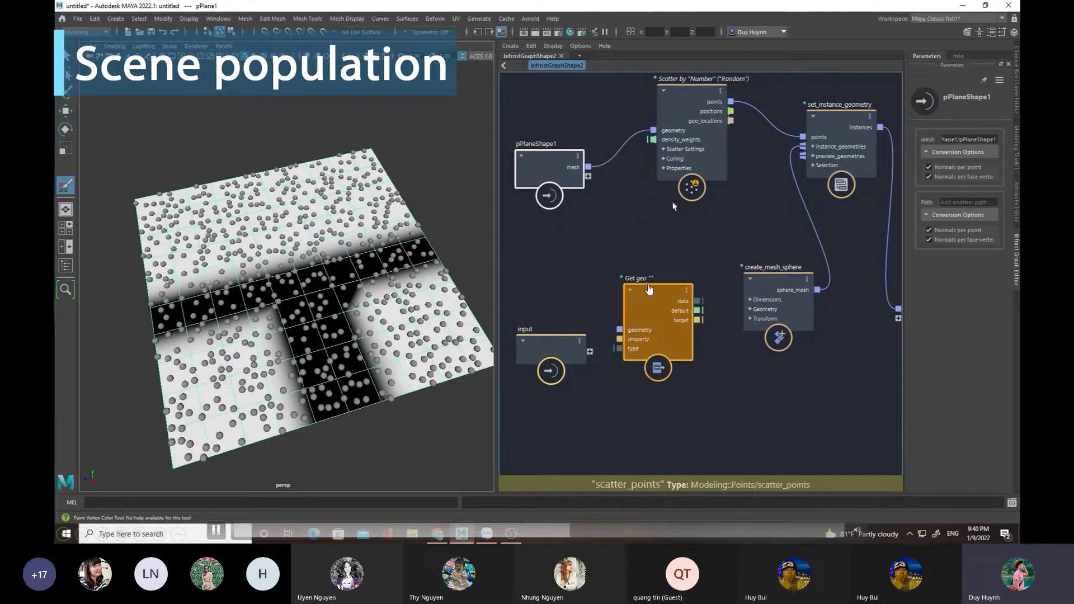
{"action": "left_click_drag", "start_coordinate": [648, 287], "coordinate": [663, 270]}
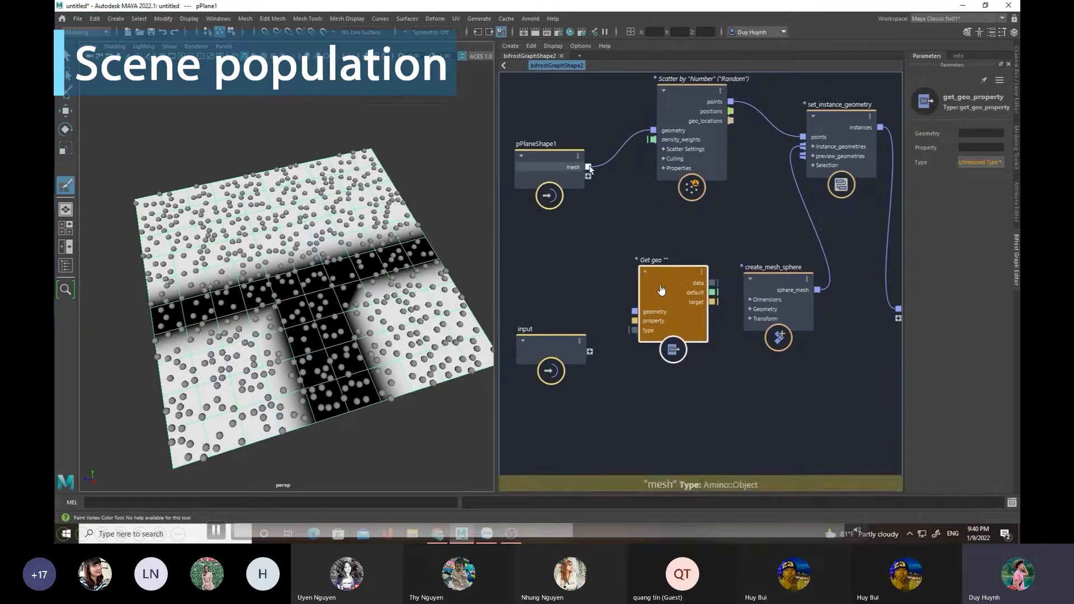
{"action": "mouse_move", "coordinate": [587, 166]}
{"action": "left_mouse_down"}
{"action": "mouse_move", "coordinate": [634, 311]}
{"action": "mouse_move", "coordinate": [647, 265]}
{"action": "left_mouse_up"}
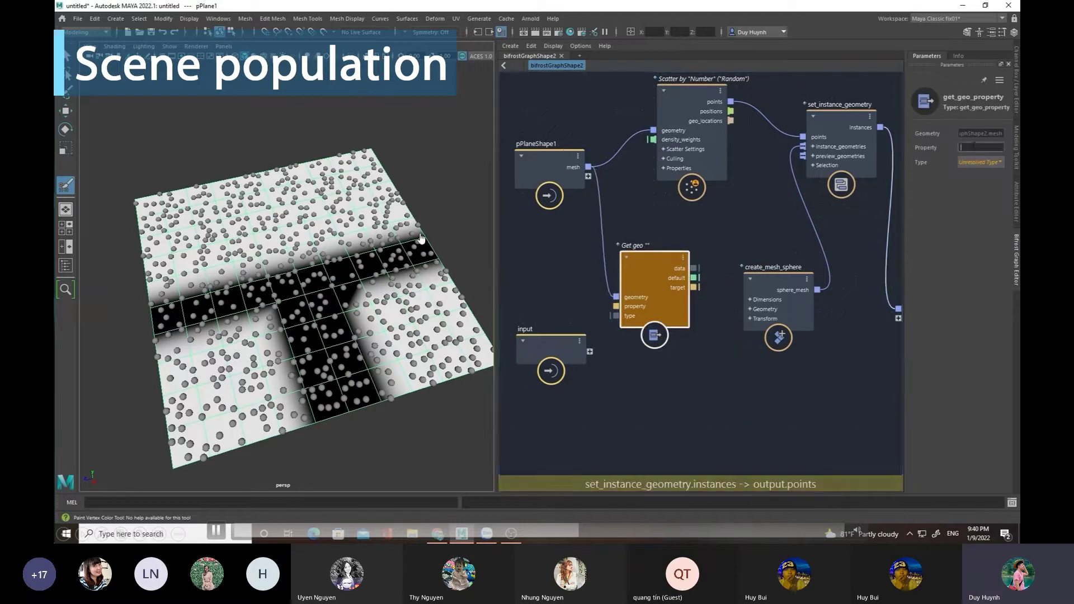
{"action": "type", "text": "Test01"}
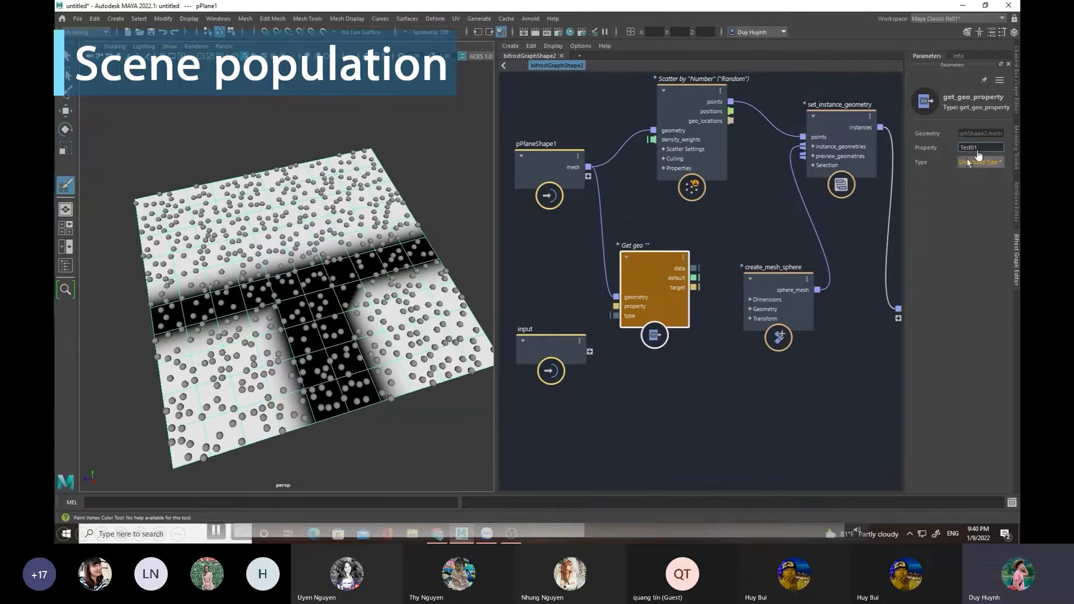
{"action": "left_click", "coordinate": [968, 161]}
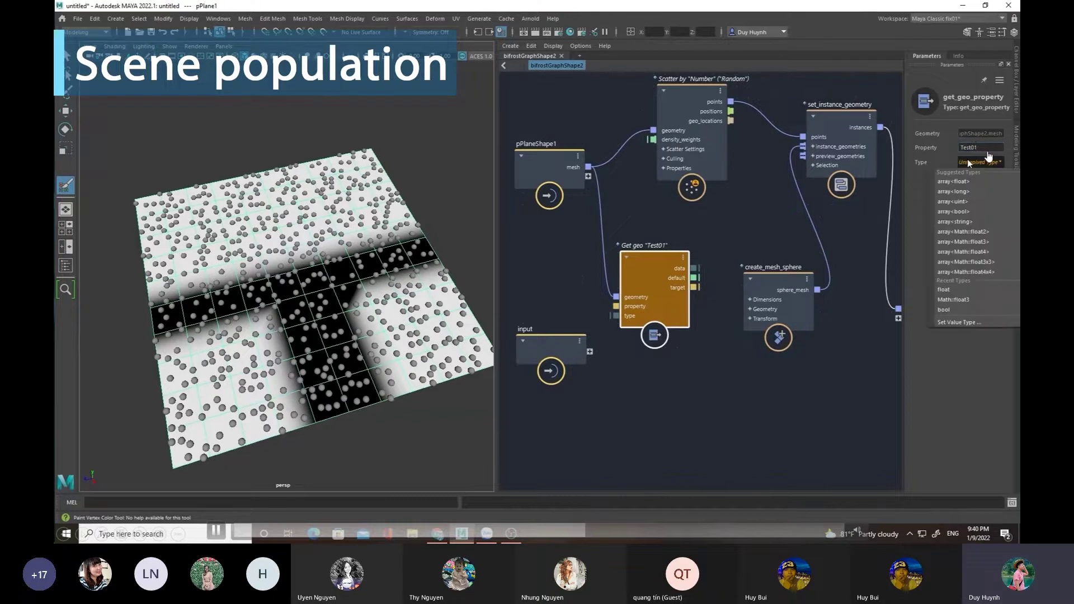
{"action": "left_click", "coordinate": [991, 252]}
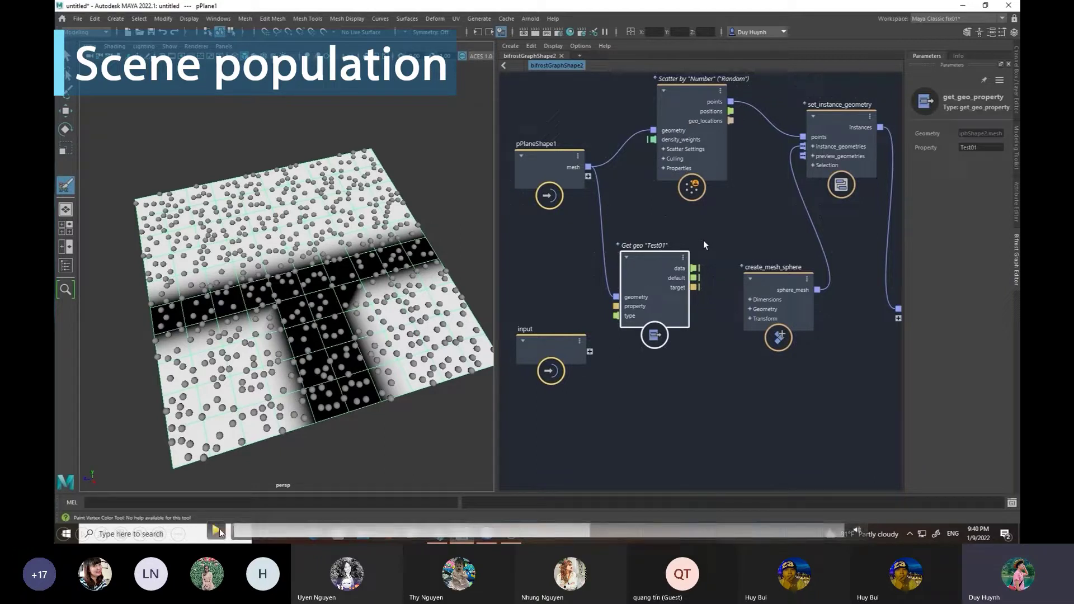
Step: Spread out create_mesh_sphere, input and Get geo "Test01", placing Get geo below pPlaneShape1
{"action": "left_click_drag", "start_coordinate": [772, 274], "coordinate": [829, 260]}
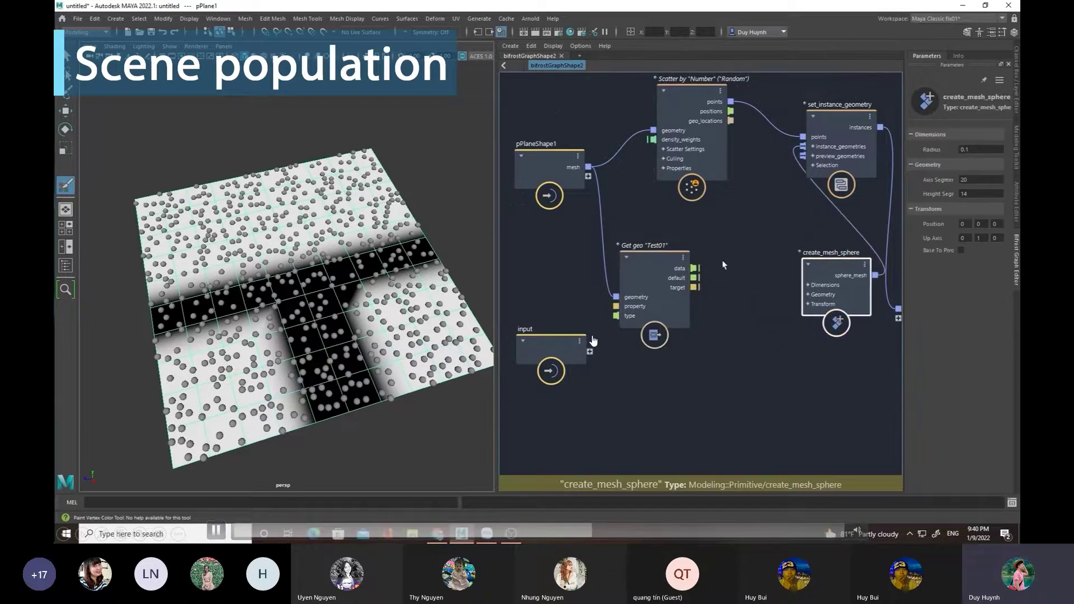
{"action": "left_click_drag", "start_coordinate": [654, 297], "coordinate": [642, 277]}
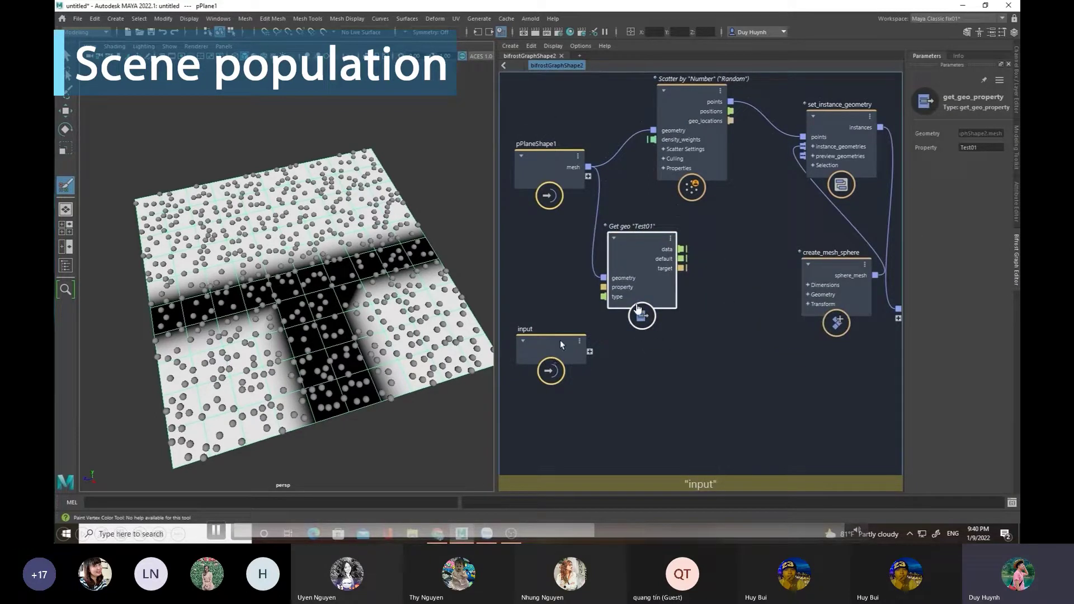
{"action": "left_click_drag", "start_coordinate": [560, 340], "coordinate": [528, 368]}
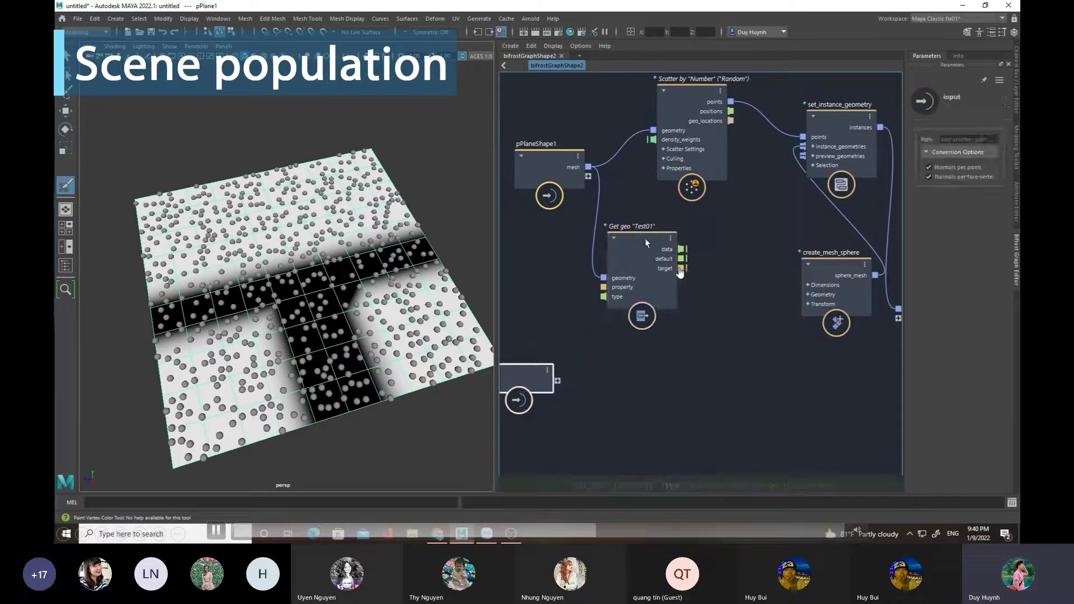
{"action": "left_click_drag", "start_coordinate": [646, 238], "coordinate": [631, 266]}
{"action": "left_click", "coordinate": [722, 247]}
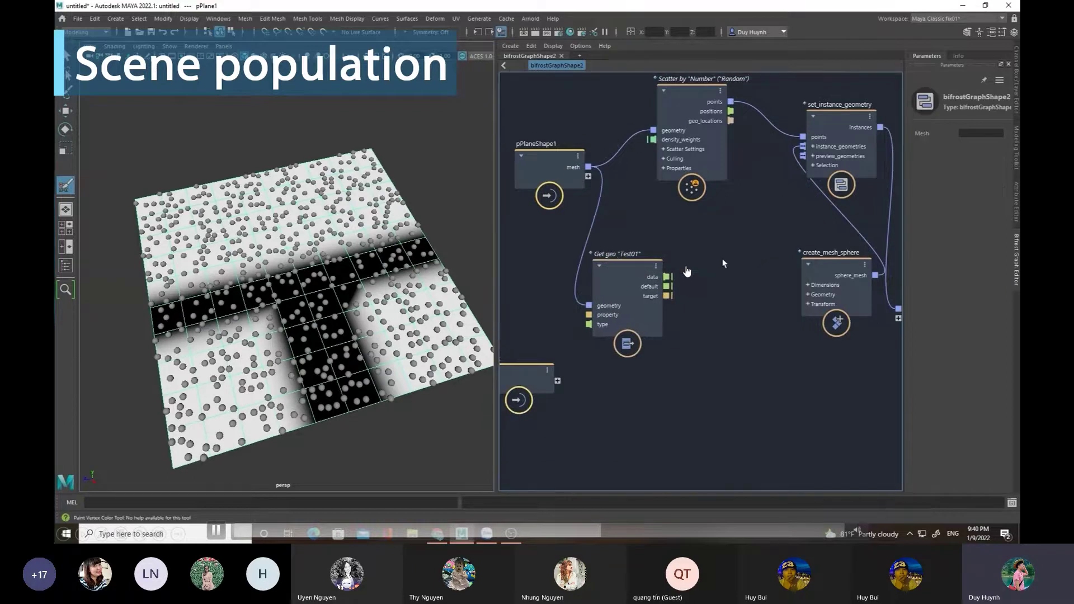
{"action": "middle_click_drag", "start_coordinate": [743, 252], "coordinate": [736, 265]}
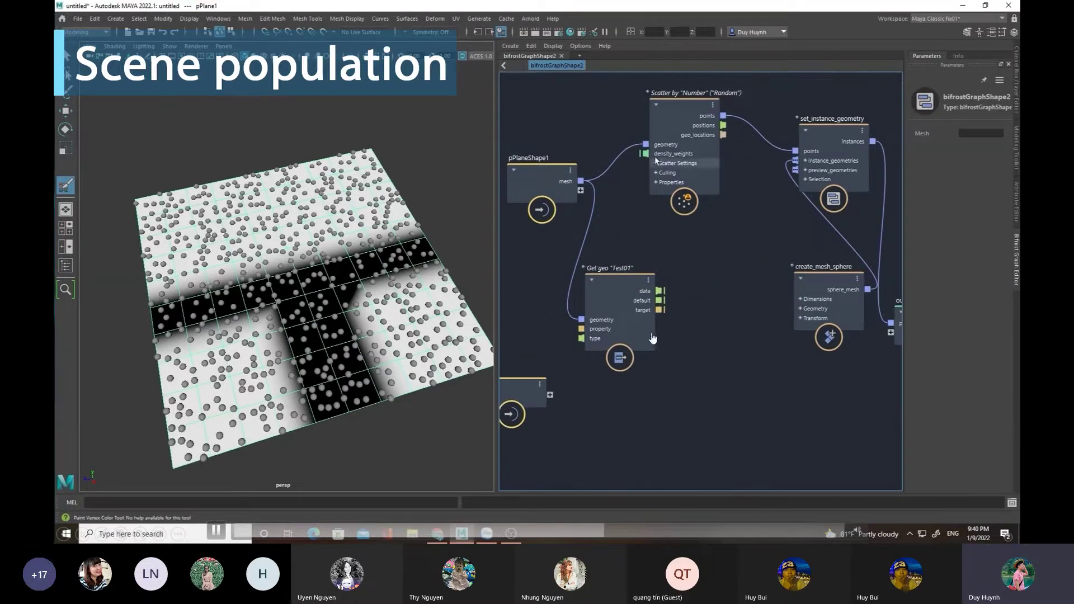
{"action": "left_click_drag", "start_coordinate": [616, 296], "coordinate": [612, 298]}
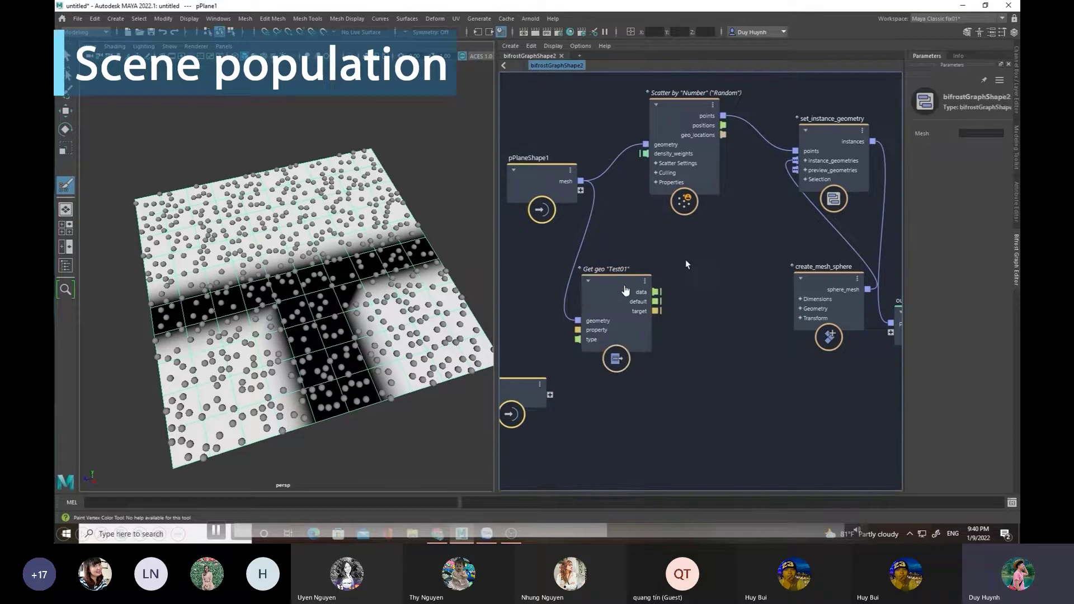
Step: Convert Get geo's Test01 data with vector4_to_scalar and drive Scatter density_weights with its x output
{"action": "key", "text": "Tab"}
{"action": "type", "text": "sc"}
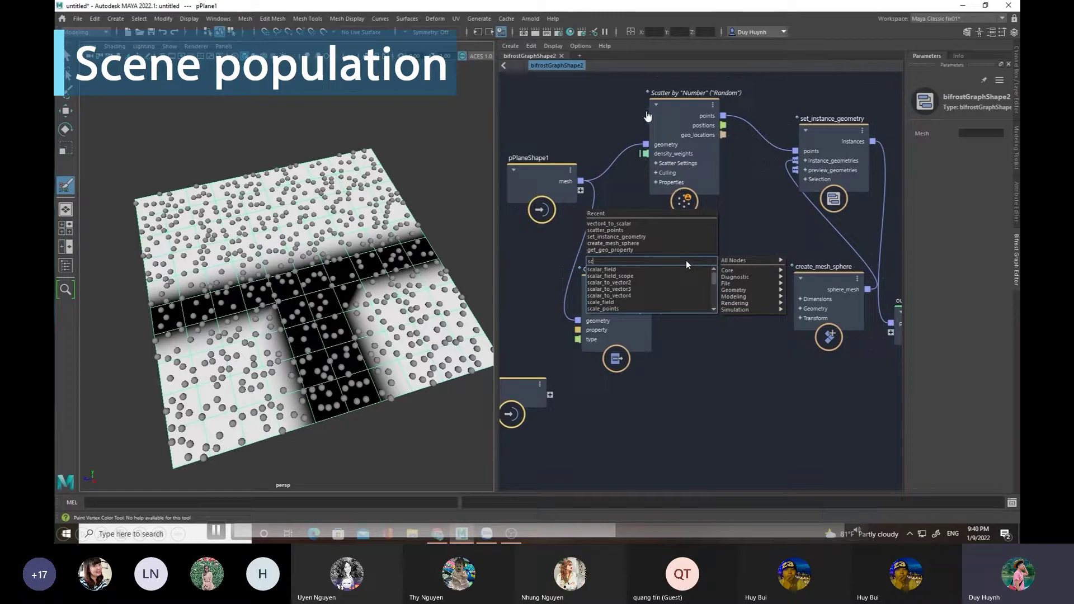
{"action": "key", "text": "BackSpace"}
{"action": "key", "text": "BackSpace"}
{"action": "type", "text": "ve"}
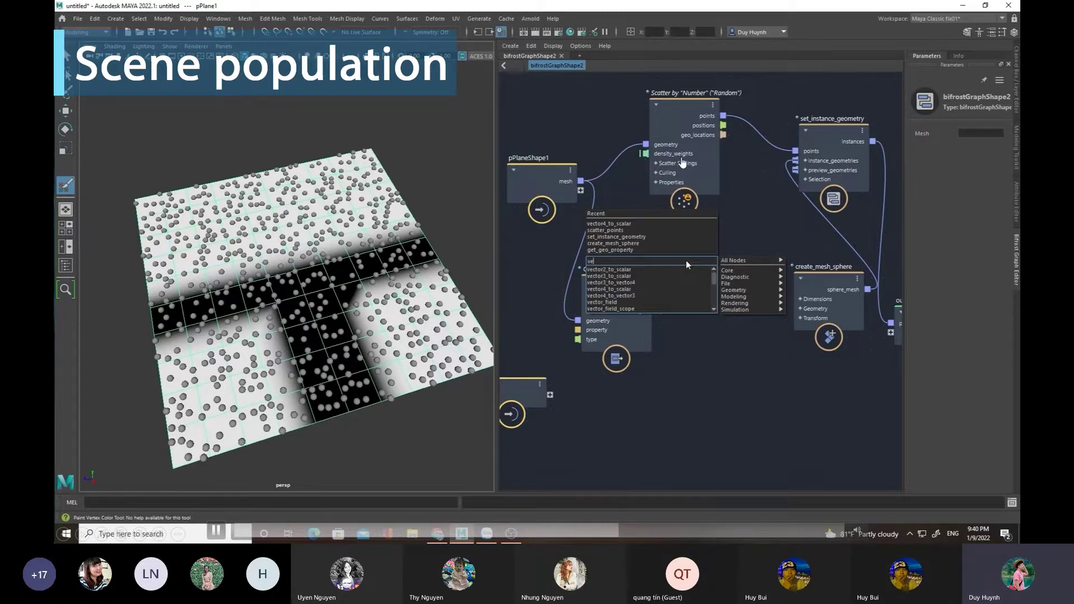
{"action": "type", "text": "ct"}
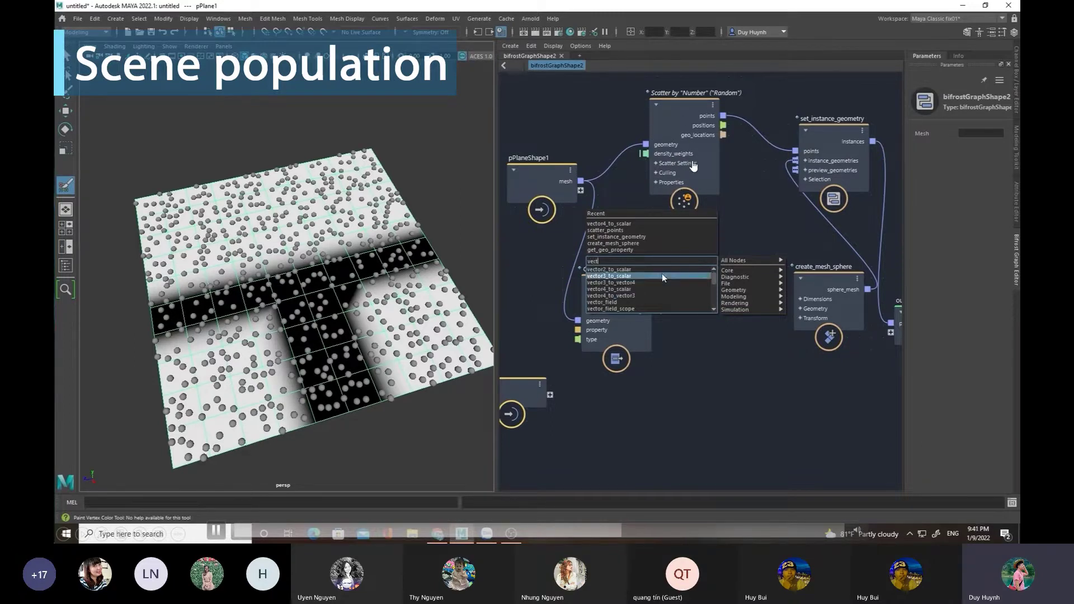
{"action": "left_click", "coordinate": [635, 289]}
{"action": "mouse_move", "coordinate": [656, 292]}
{"action": "left_mouse_down"}
{"action": "mouse_move", "coordinate": [683, 287]}
{"action": "mouse_move", "coordinate": [596, 309]}
{"action": "left_mouse_up"}
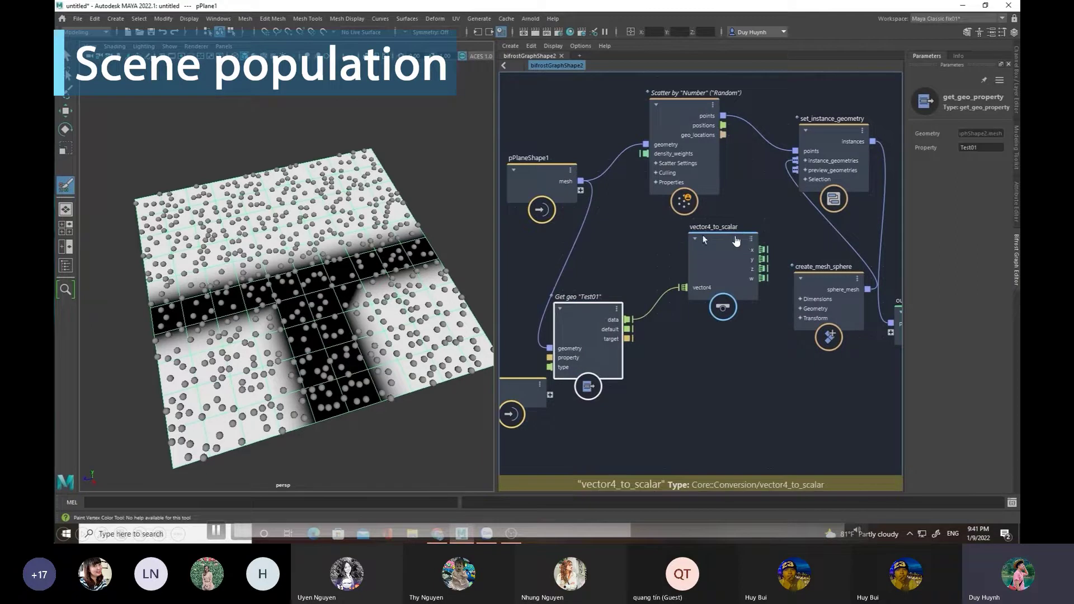
{"action": "left_click_drag", "start_coordinate": [705, 235], "coordinate": [686, 266]}
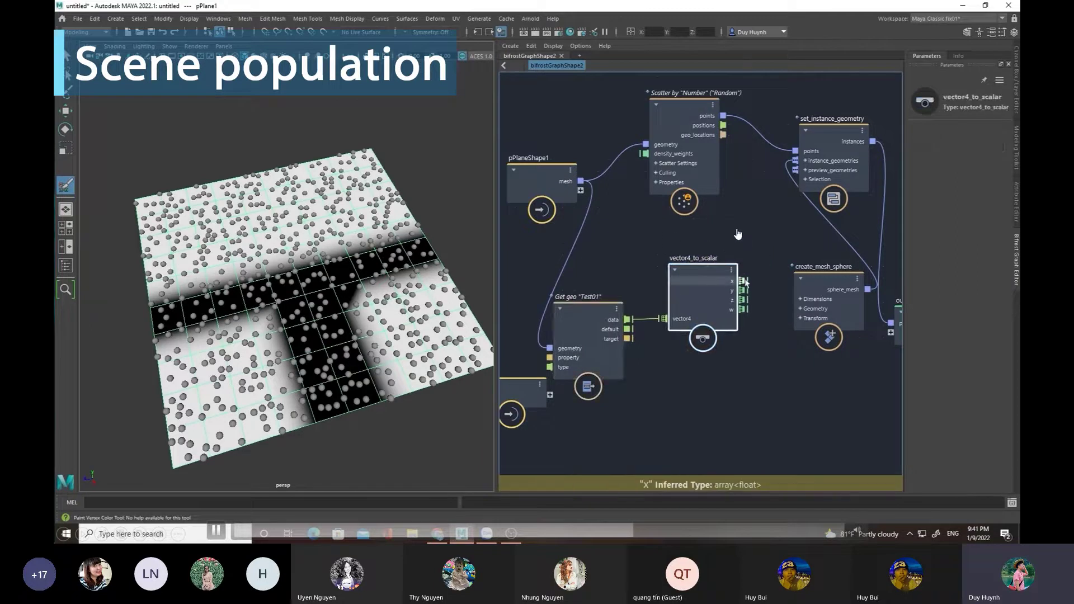
{"action": "left_click_drag", "start_coordinate": [745, 282], "coordinate": [642, 156]}
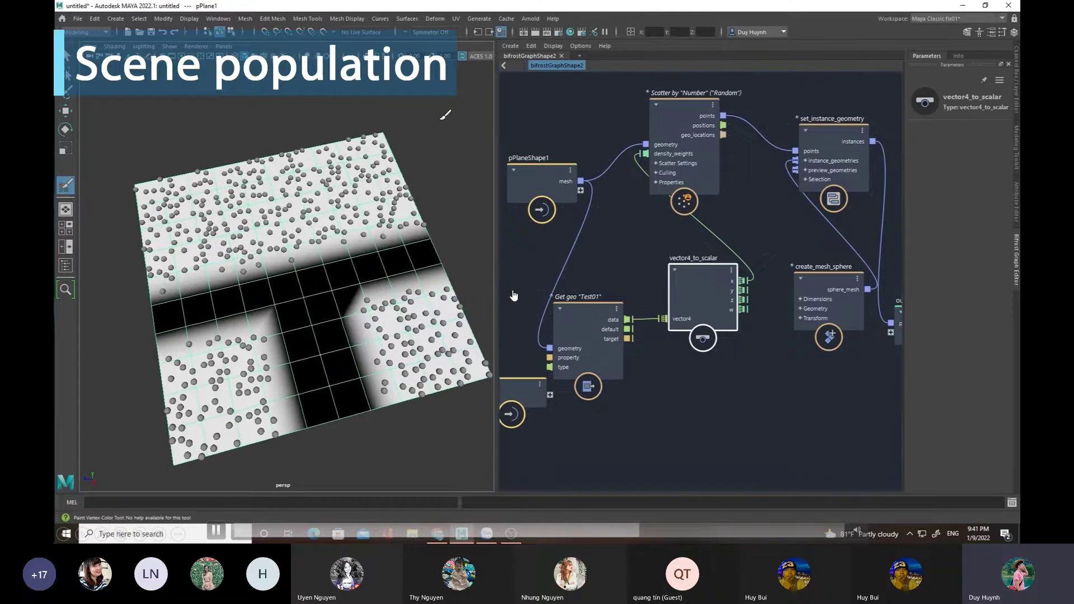
Step: Paint black vertex colour across the plane's upper half, extending the T into a cross
{"action": "scroll", "coordinate": [716, 227], "scroll_direction": "down", "scroll_amount": 2}
{"action": "scroll", "coordinate": [730, 217], "scroll_direction": "down", "scroll_amount": 1}
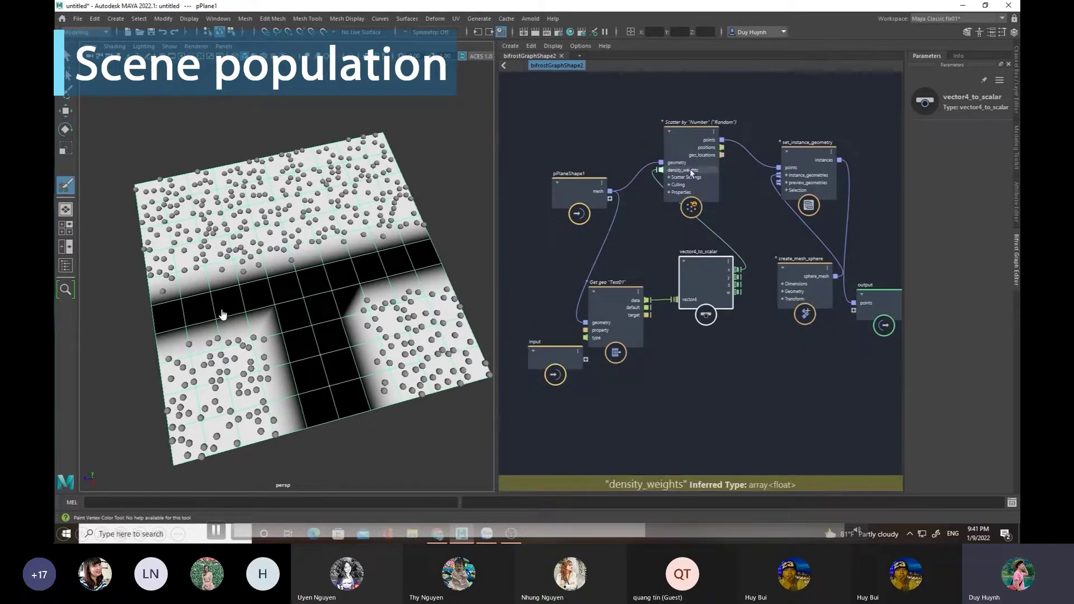
{"action": "middle_click_drag", "start_coordinate": [332, 275], "coordinate": [343, 255], "text": "alt"}
{"action": "left_click_drag", "start_coordinate": [343, 256], "coordinate": [359, 185], "text": "alt"}
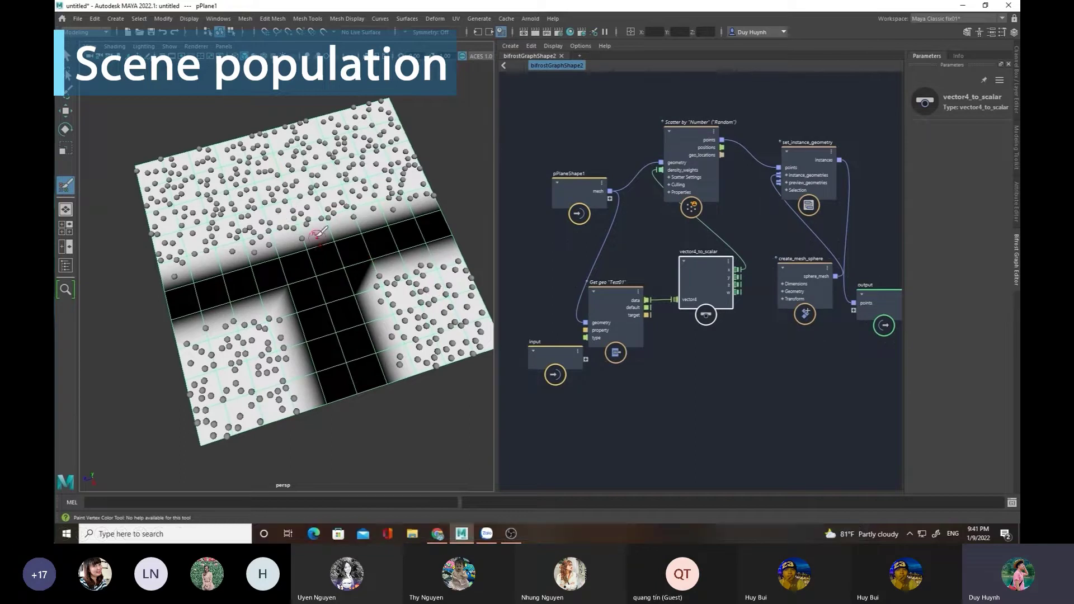
{"action": "left_click_drag", "start_coordinate": [266, 132], "coordinate": [269, 151]}
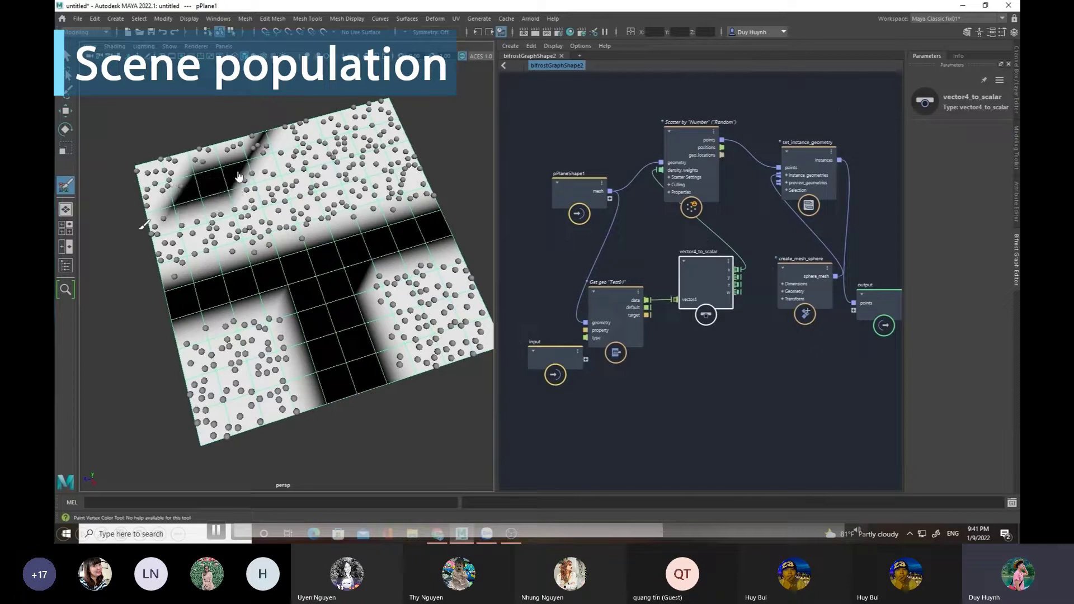
{"action": "mouse_move", "coordinate": [336, 182]}
{"action": "left_mouse_down"}
{"action": "mouse_move", "coordinate": [287, 163]}
{"action": "mouse_move", "coordinate": [316, 245]}
{"action": "mouse_move", "coordinate": [287, 176]}
{"action": "left_mouse_up"}
{"action": "left_click_drag", "start_coordinate": [283, 118], "coordinate": [300, 129]}
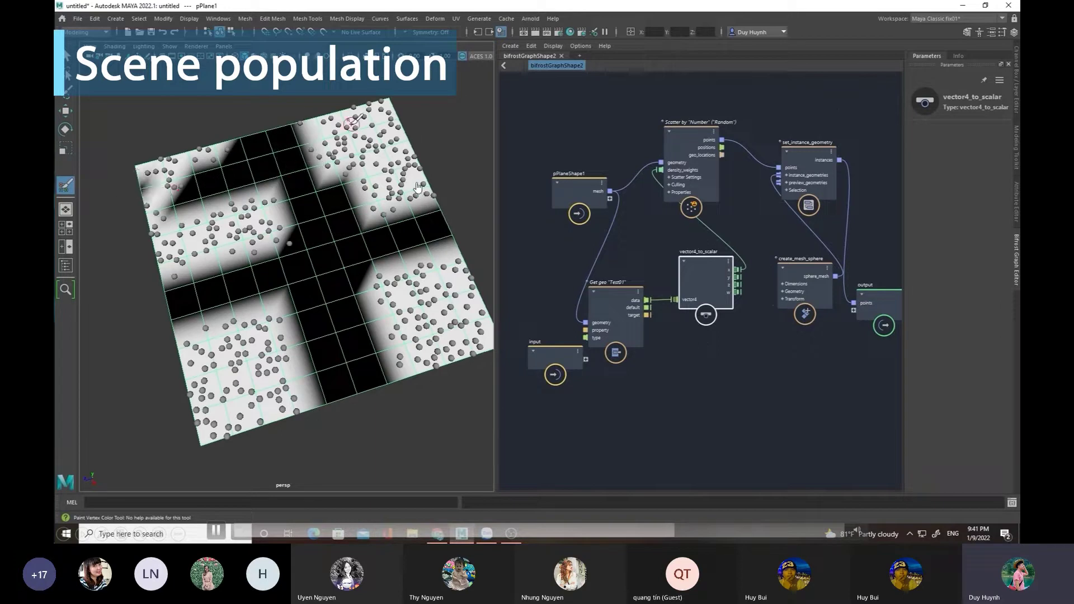
{"action": "left_click_drag", "start_coordinate": [188, 171], "coordinate": [144, 191]}
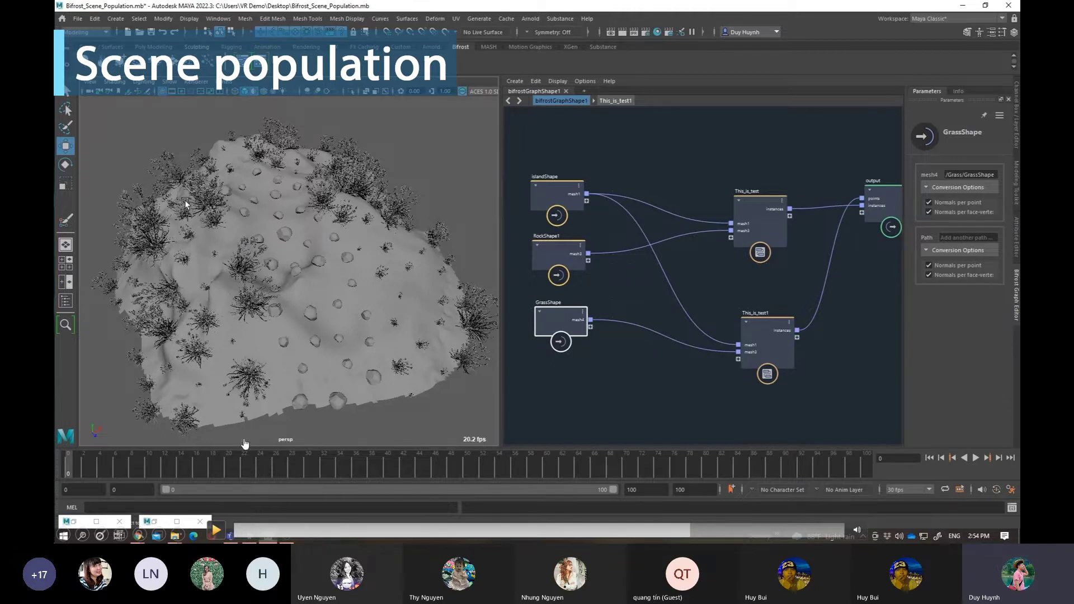
Step: Resume the island demo recording showing grass and rocks scattered over the terrain
{"action": "left_click", "coordinate": [221, 534]}
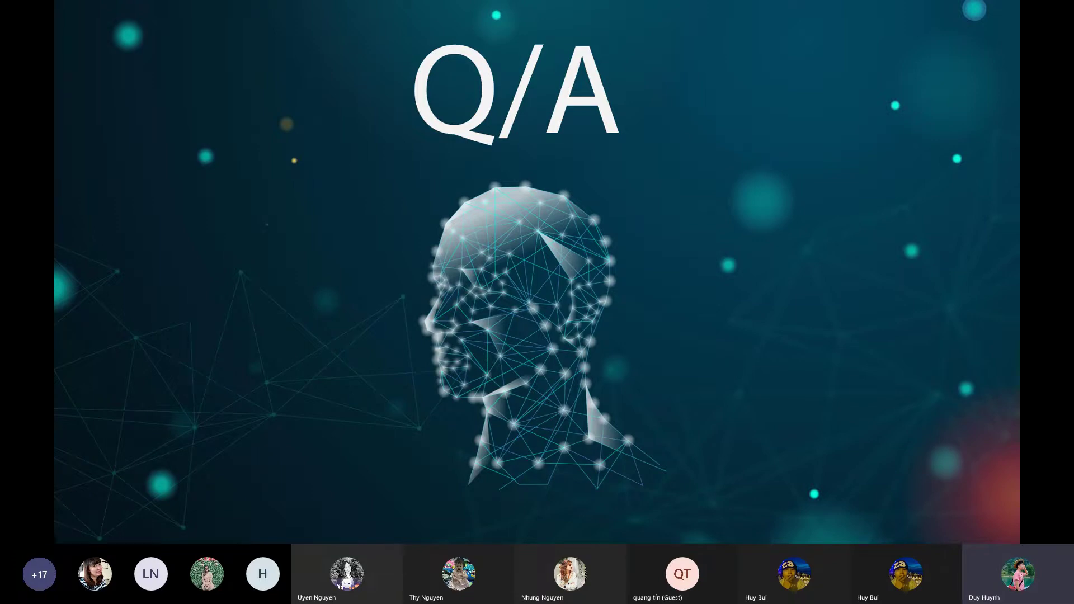
Step: Leave the Q/A slideshow and go to slide 17, the survey slide with form link and QR code
{"action": "key", "text": "Escape"}
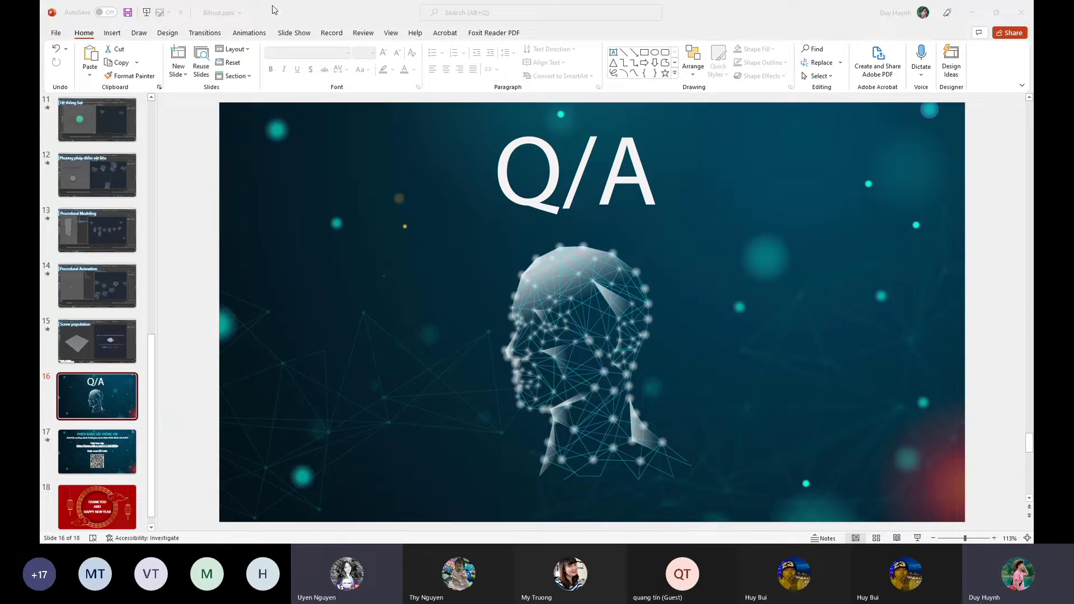
{"action": "left_click", "coordinate": [256, 527]}
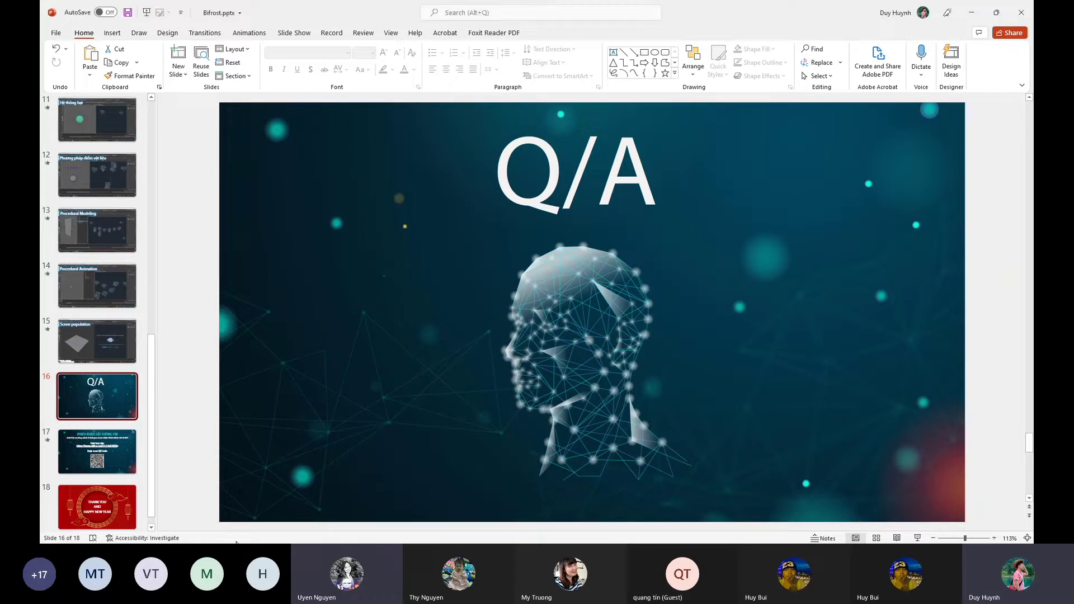
{"action": "left_click", "coordinate": [108, 459]}
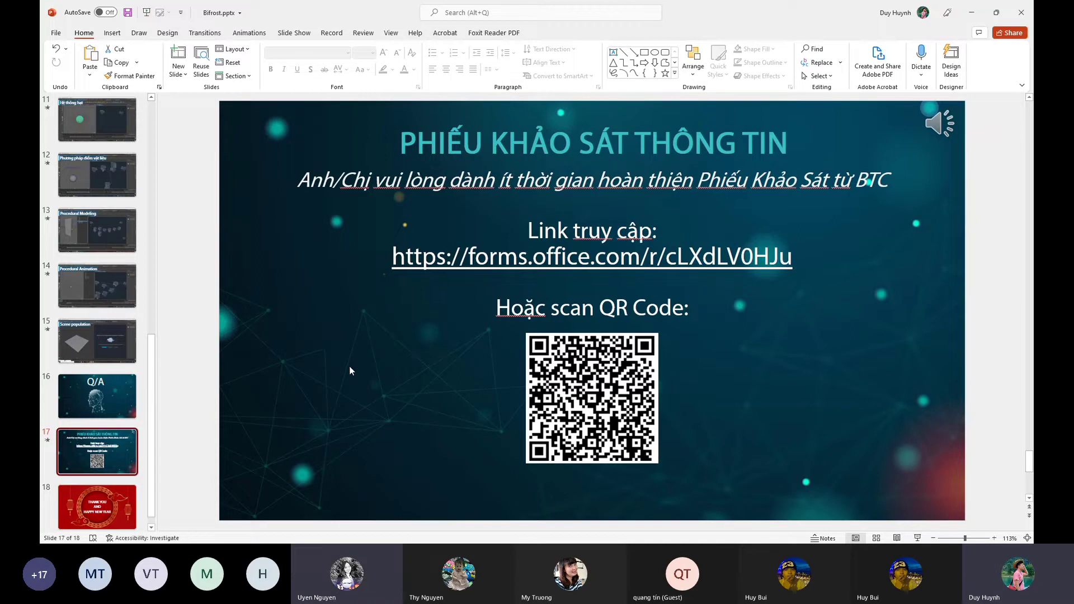
{"action": "key", "text": "shift+F5"}
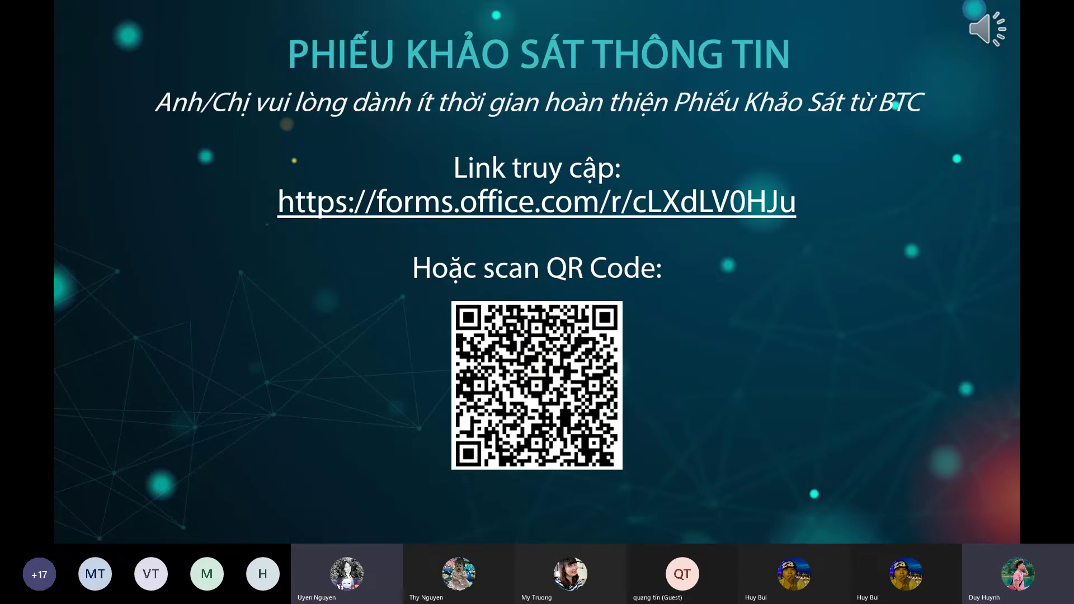
{"action": "key", "text": "Escape"}
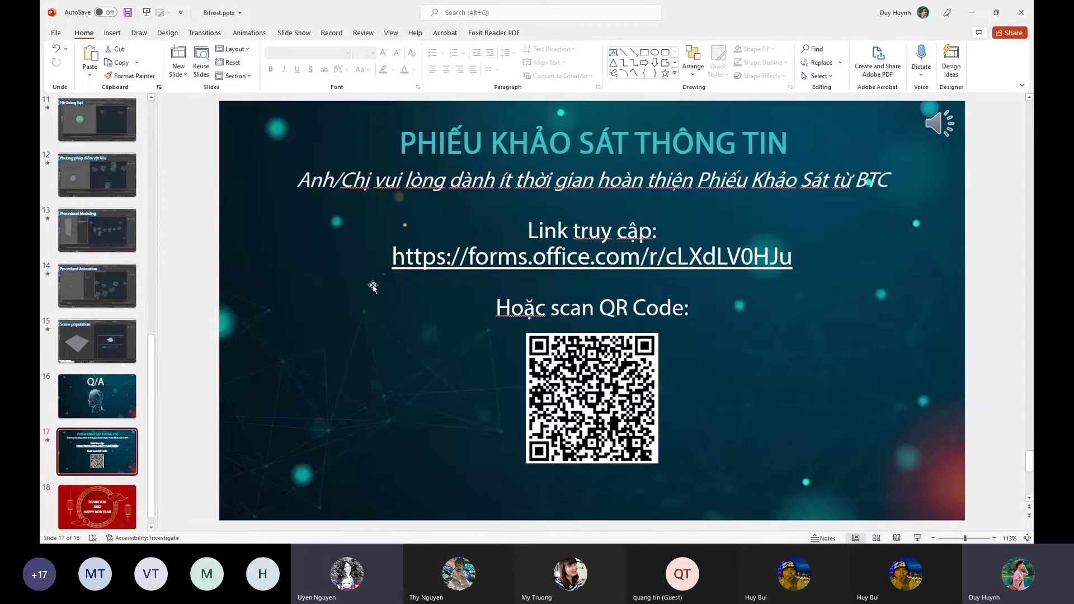
{"action": "scroll", "coordinate": [373, 286], "scroll_direction": "down", "scroll_amount": 5}
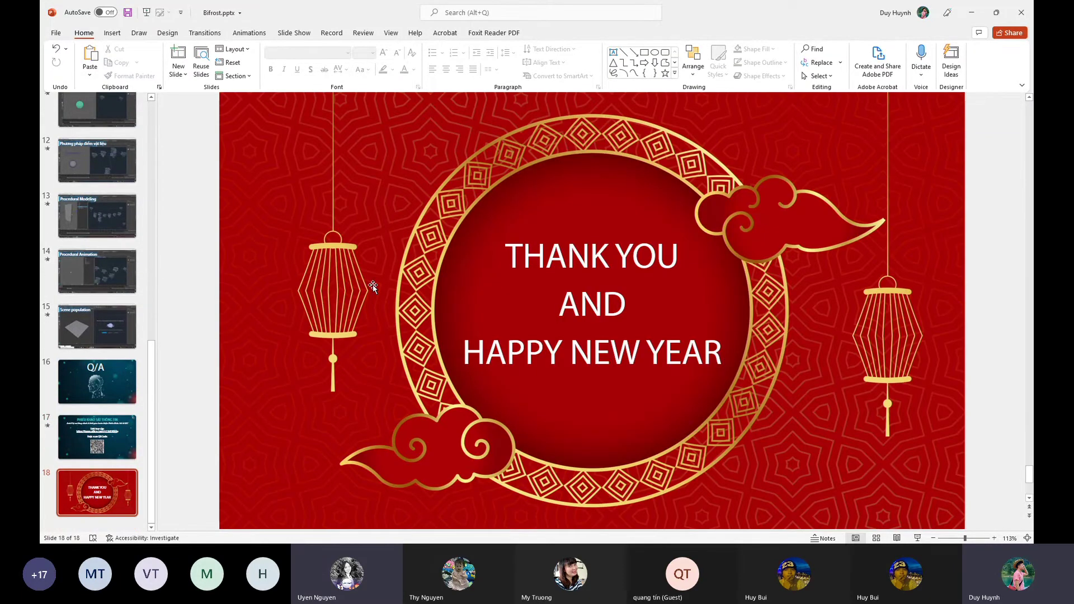
{"action": "left_click", "coordinate": [126, 425]}
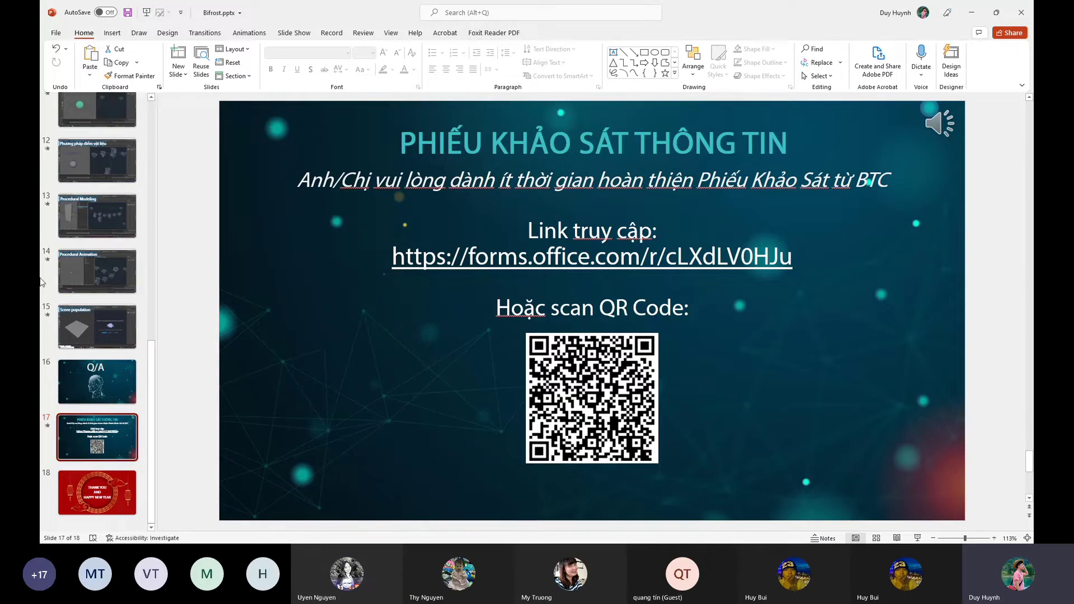
Step: Play the survey slide's audio clip and pause it at about 2:47
{"action": "left_click", "coordinate": [940, 126]}
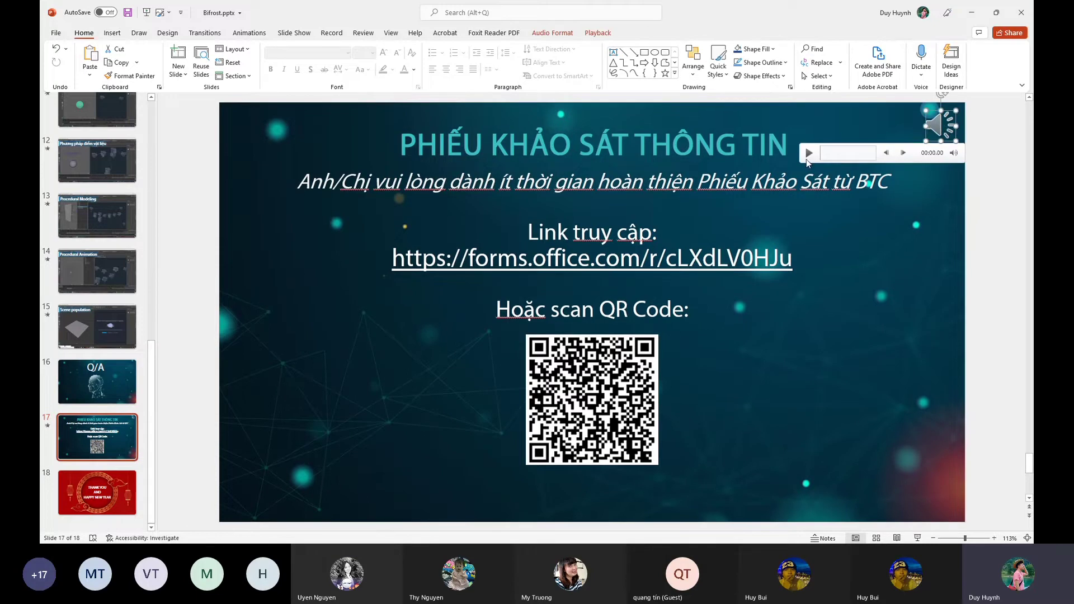
{"action": "key", "text": "alt+p"}
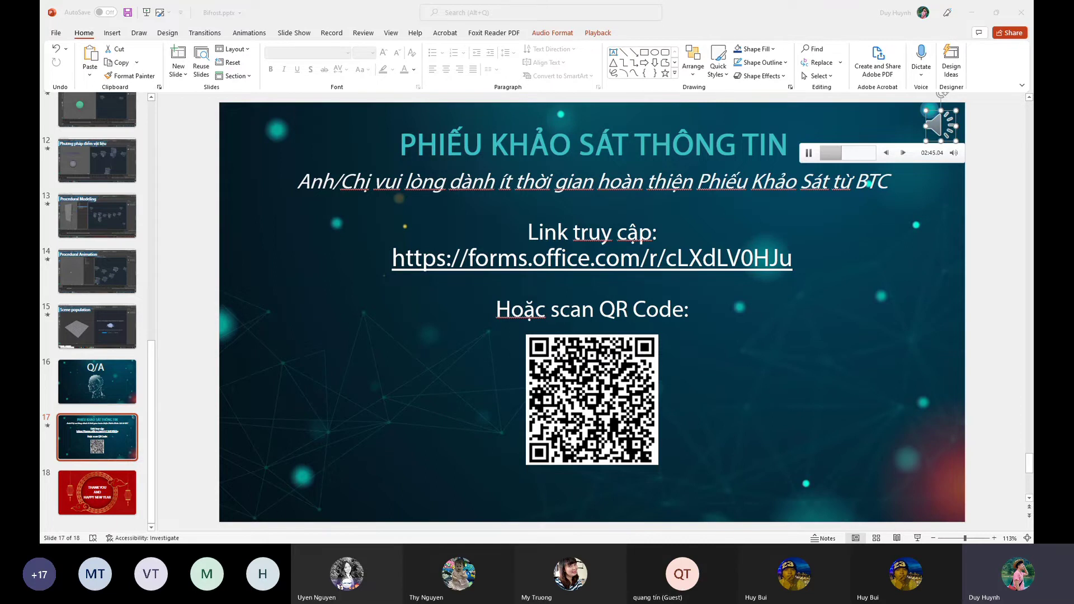
{"action": "left_click", "coordinate": [811, 154]}
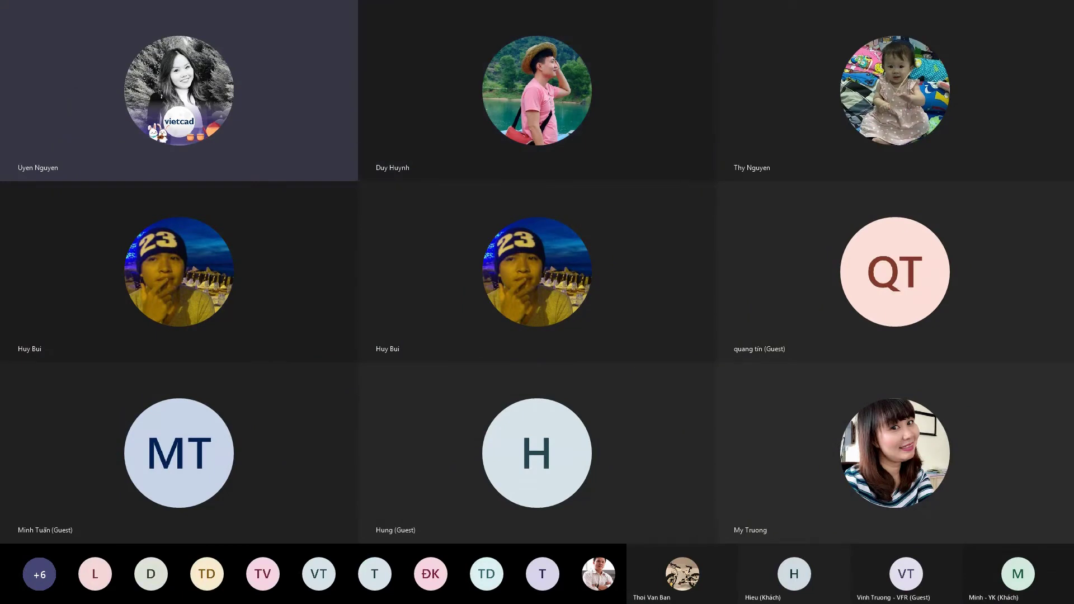
Step: Scroll the Wheel of Names page to show the wheel filled with attendee entries
{"action": "scroll", "coordinate": [788, 366], "scroll_direction": "up", "scroll_amount": 2}
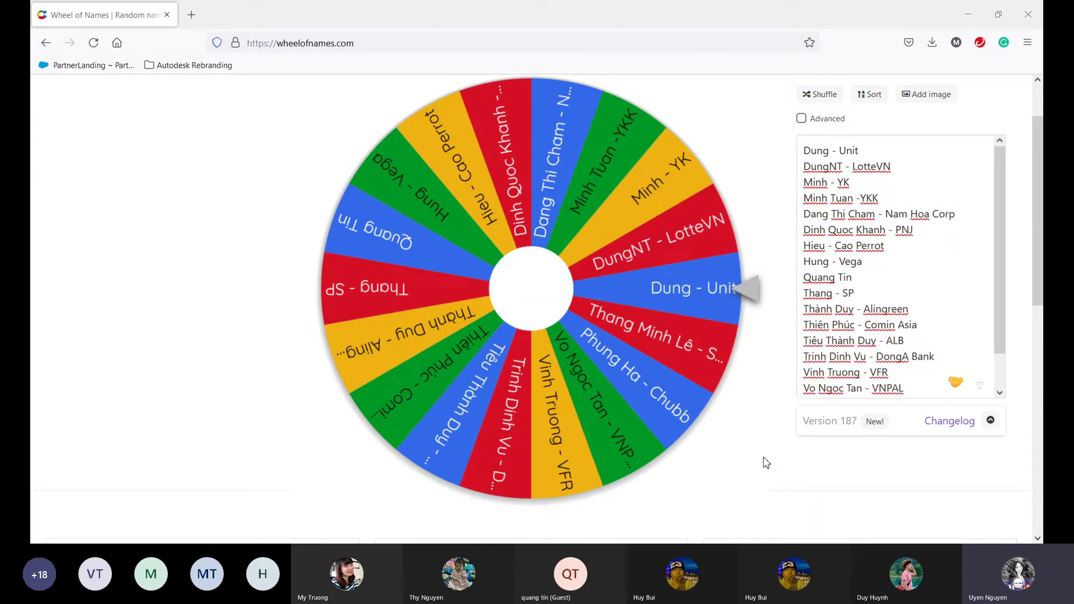
{"action": "left_click", "coordinate": [1000, 287]}
{"action": "mouse_move", "coordinate": [1000, 287]}
{"action": "left_mouse_down"}
{"action": "mouse_move", "coordinate": [1000, 248]}
{"action": "mouse_move", "coordinate": [996, 318]}
{"action": "left_mouse_up"}
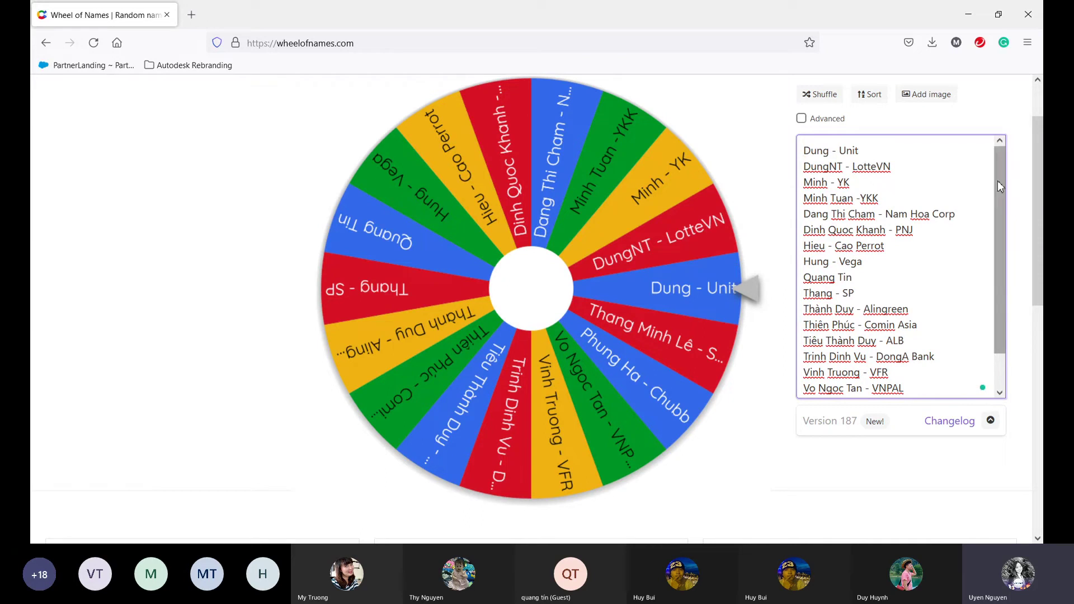
{"action": "left_click_drag", "start_coordinate": [999, 187], "coordinate": [999, 226]}
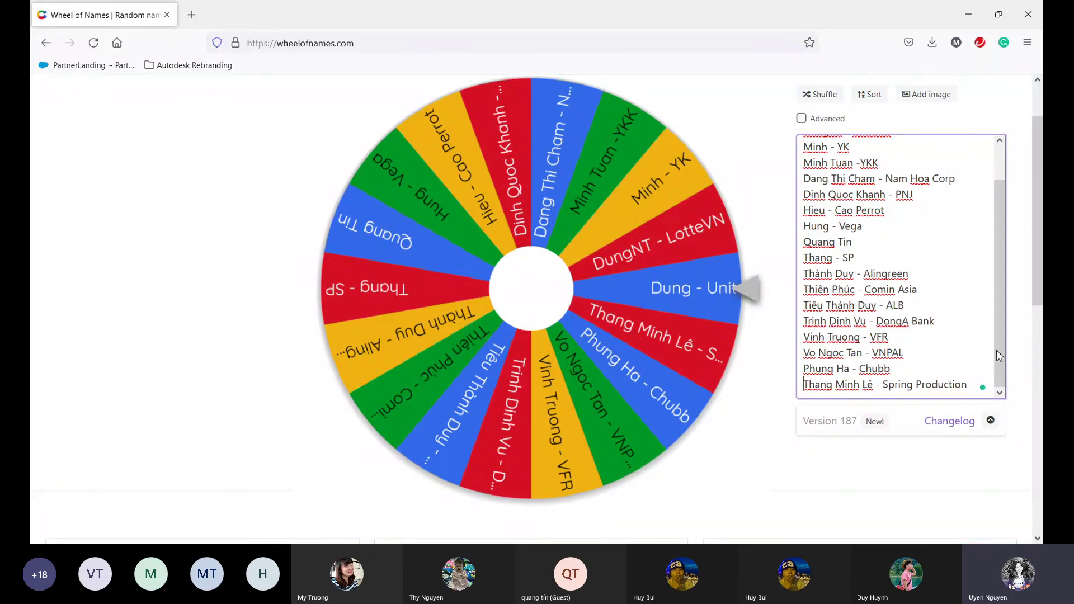
{"action": "left_click_drag", "start_coordinate": [996, 351], "coordinate": [992, 311]}
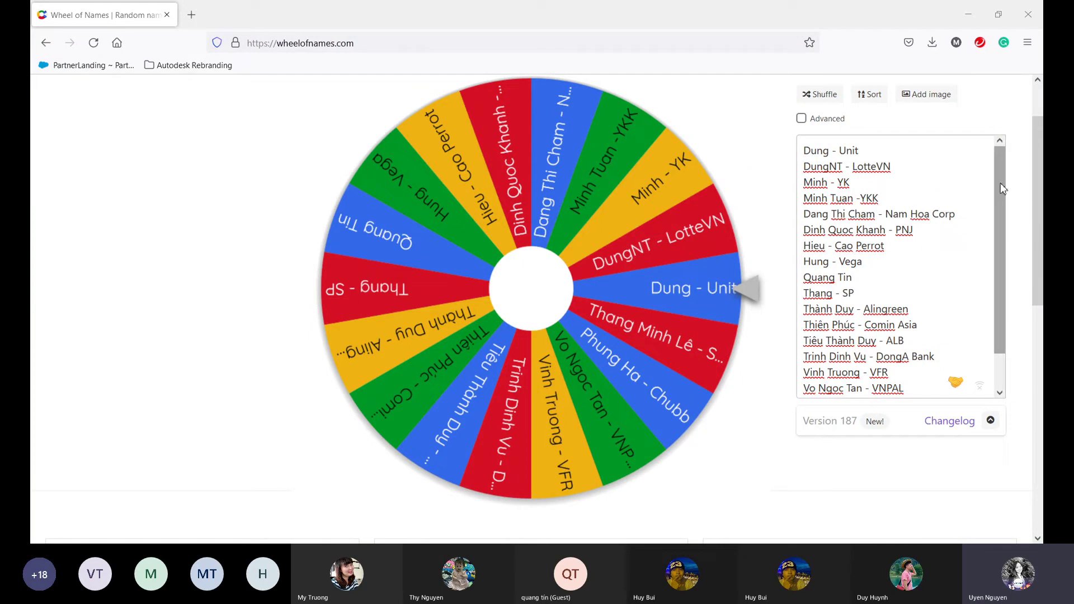
{"action": "left_click_drag", "start_coordinate": [1000, 181], "coordinate": [998, 216]}
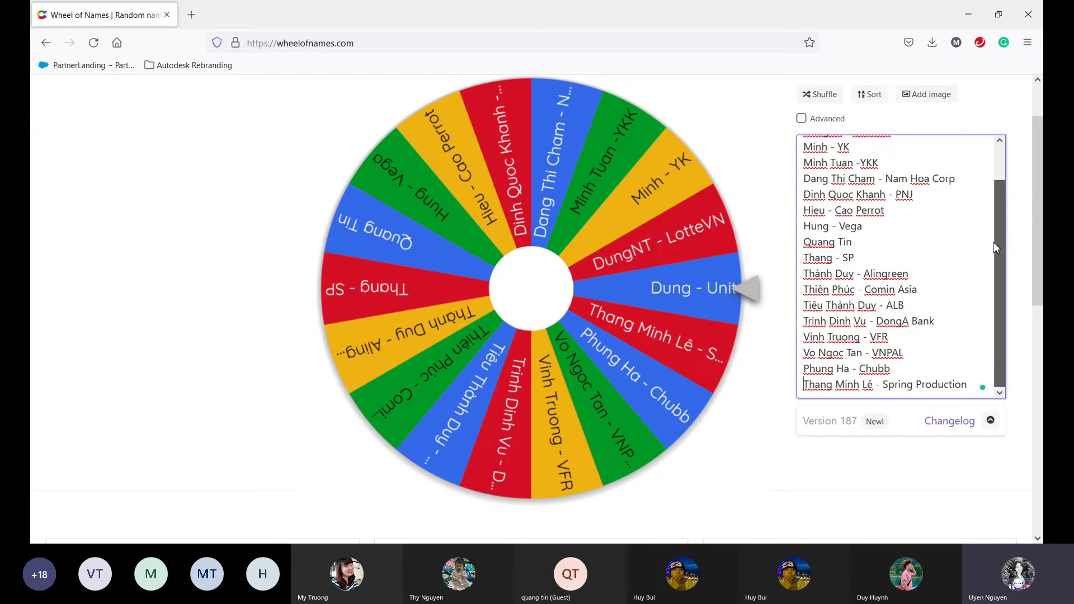
{"action": "left_click_drag", "start_coordinate": [995, 219], "coordinate": [1000, 185]}
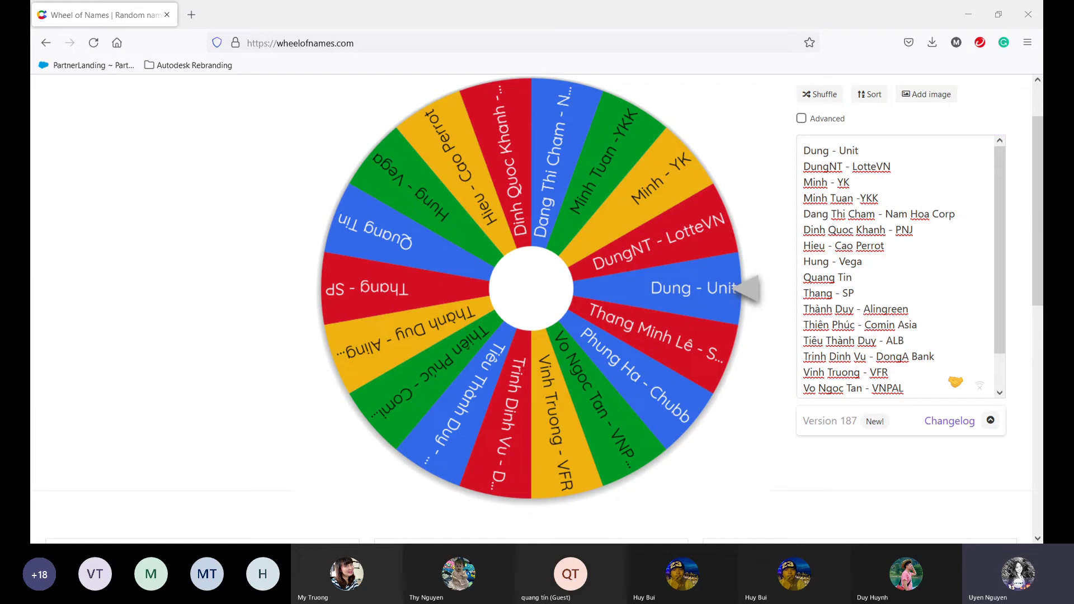
{"action": "left_click_drag", "start_coordinate": [997, 242], "coordinate": [1000, 257]}
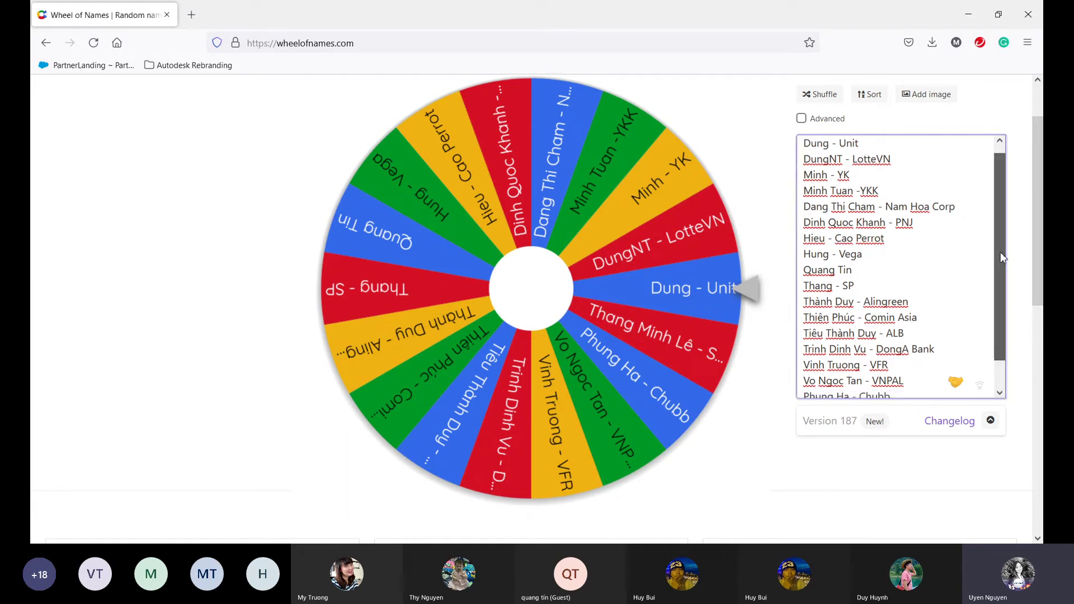
{"action": "scroll", "coordinate": [1000, 257], "scroll_direction": "down", "scroll_amount": 1}
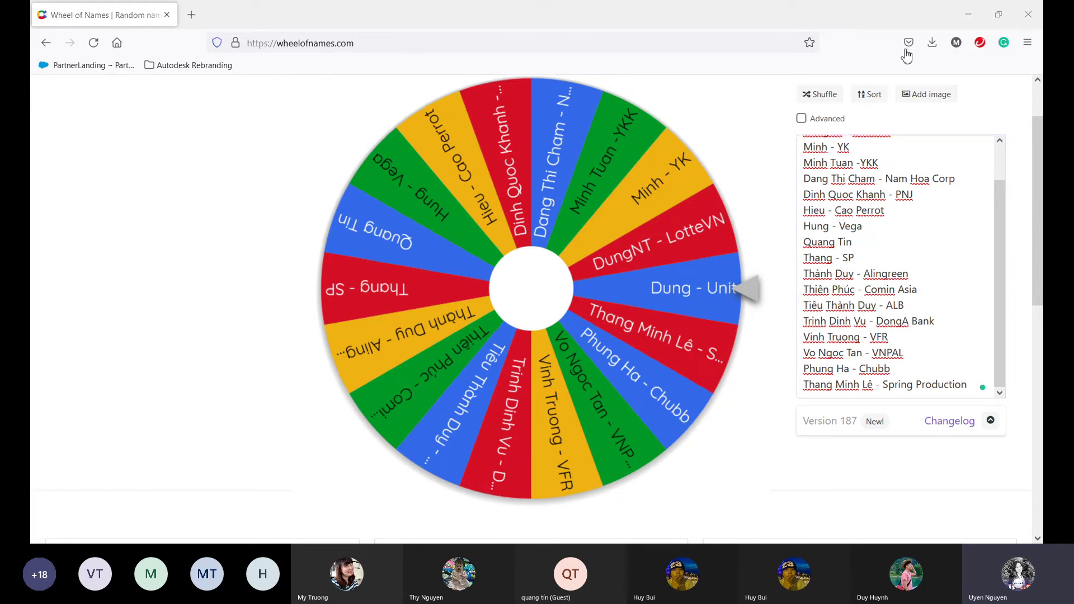
{"action": "left_click", "coordinate": [1000, 263]}
{"action": "scroll", "coordinate": [1001, 260], "scroll_direction": "up", "scroll_amount": 1}
{"action": "scroll", "coordinate": [1002, 259], "scroll_direction": "up", "scroll_amount": 1}
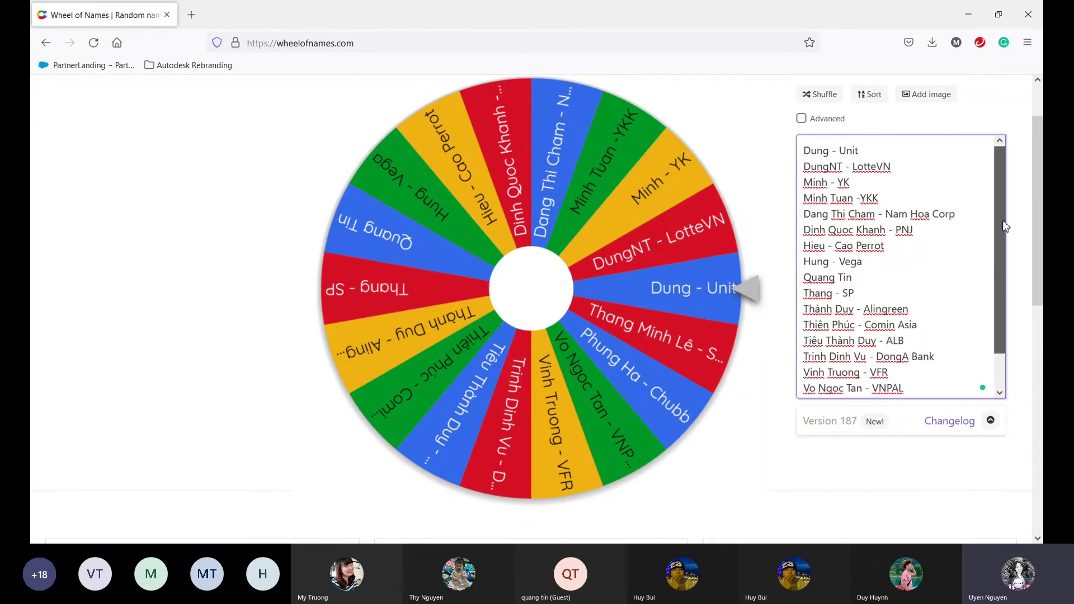
{"action": "scroll", "coordinate": [1002, 241], "scroll_direction": "down", "scroll_amount": 3}
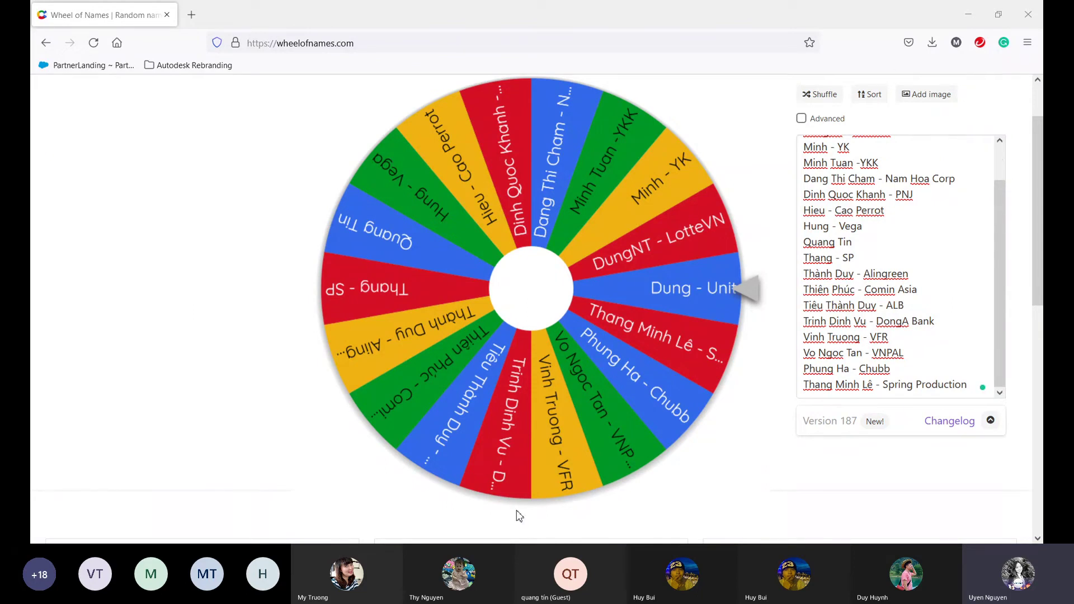
Step: Replace Chubb with Công ty Mainstream in one attendee's entry
{"action": "left_click", "coordinate": [804, 385]}
{"action": "left_click_drag", "start_coordinate": [859, 368], "coordinate": [888, 367]}
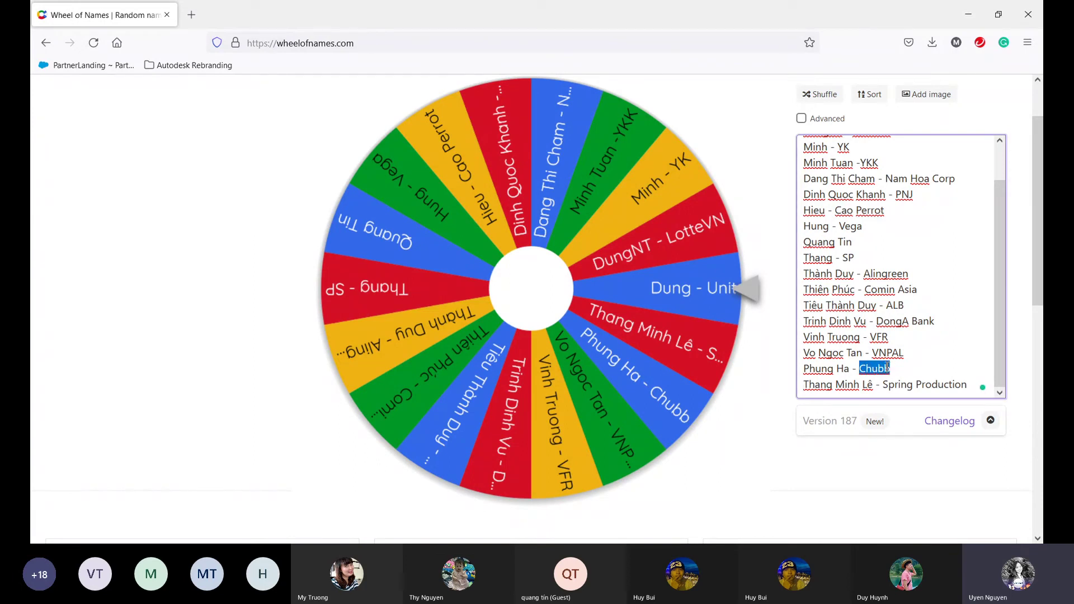
{"action": "type", "text": "Công ty Mainstream"}
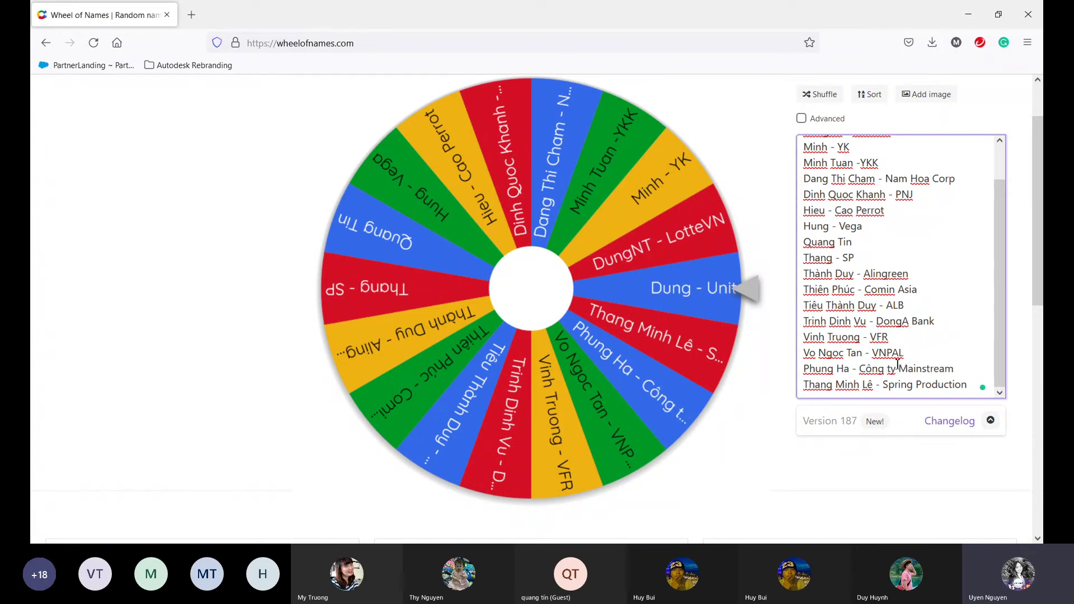
Step: Scroll through the entry list and page to check all 18 wheel segments
{"action": "scroll", "coordinate": [938, 364], "scroll_direction": "down", "scroll_amount": 2}
{"action": "scroll", "coordinate": [995, 275], "scroll_direction": "up", "scroll_amount": 1}
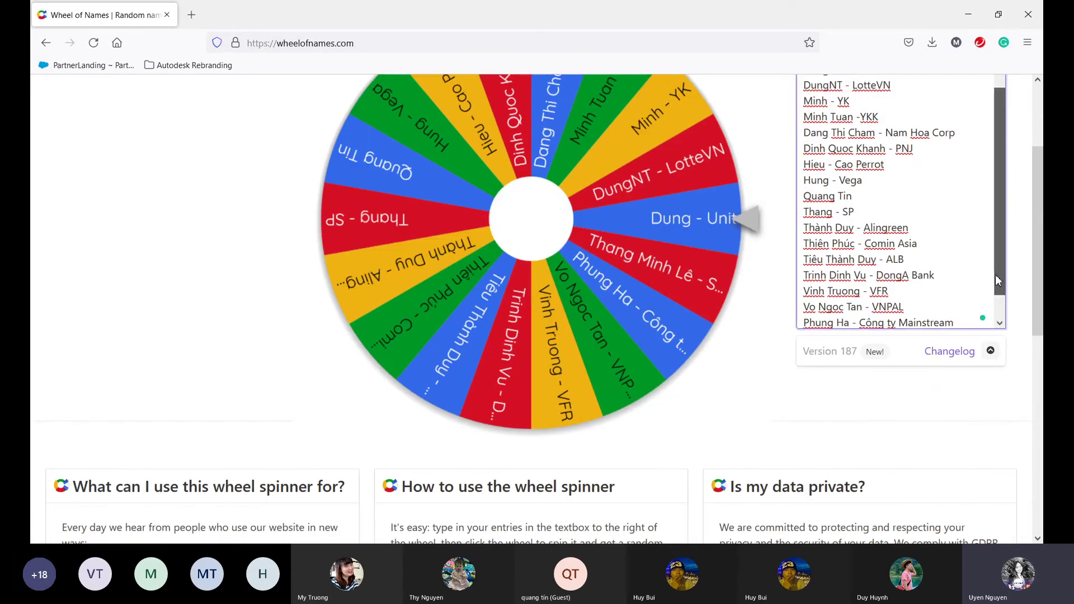
{"action": "scroll", "coordinate": [1020, 318], "scroll_direction": "up", "scroll_amount": 2}
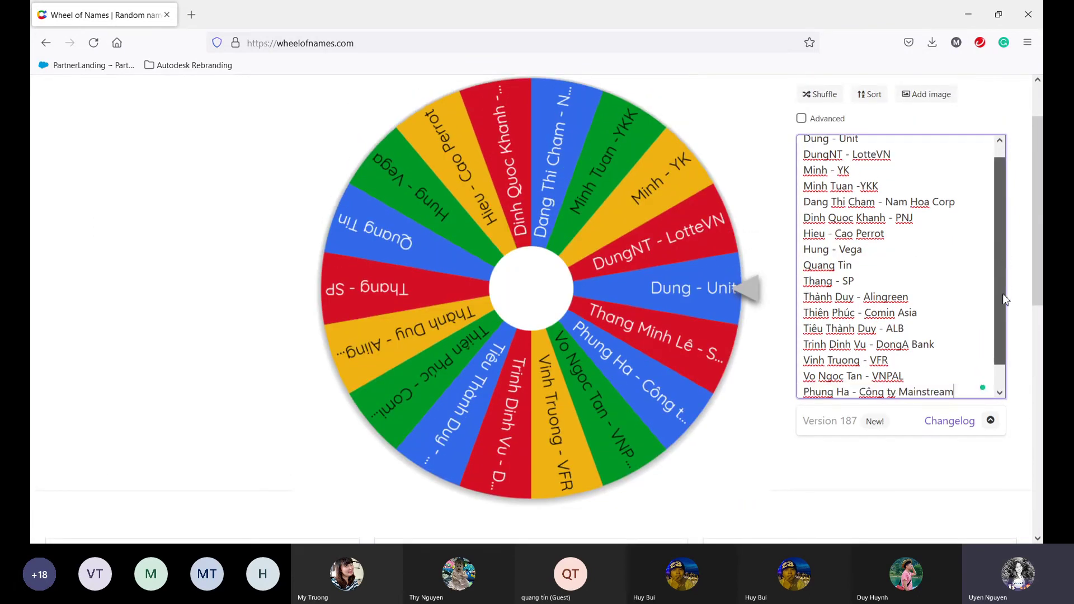
{"action": "scroll", "coordinate": [1003, 330], "scroll_direction": "down", "scroll_amount": 1}
{"action": "scroll", "coordinate": [1003, 322], "scroll_direction": "up", "scroll_amount": 2}
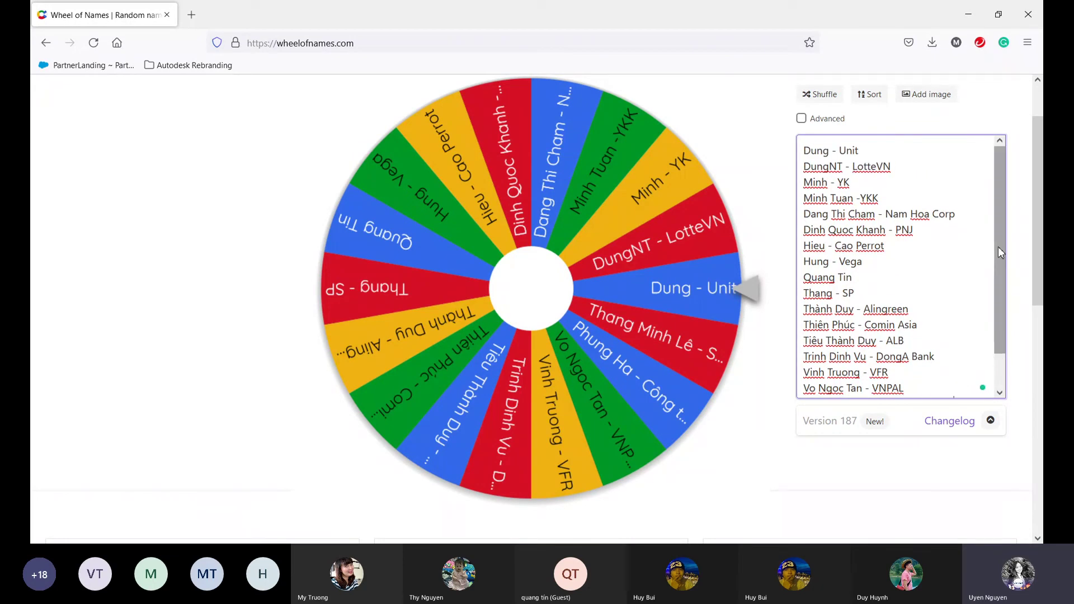
{"action": "left_click_drag", "start_coordinate": [1000, 246], "coordinate": [1003, 279]}
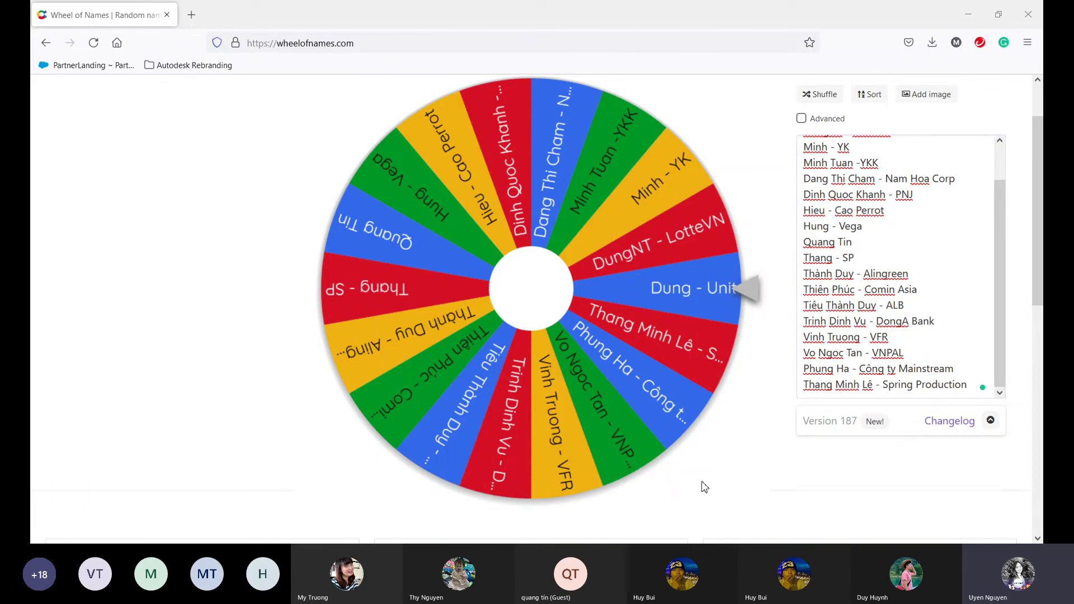
{"action": "left_click", "coordinate": [803, 152]}
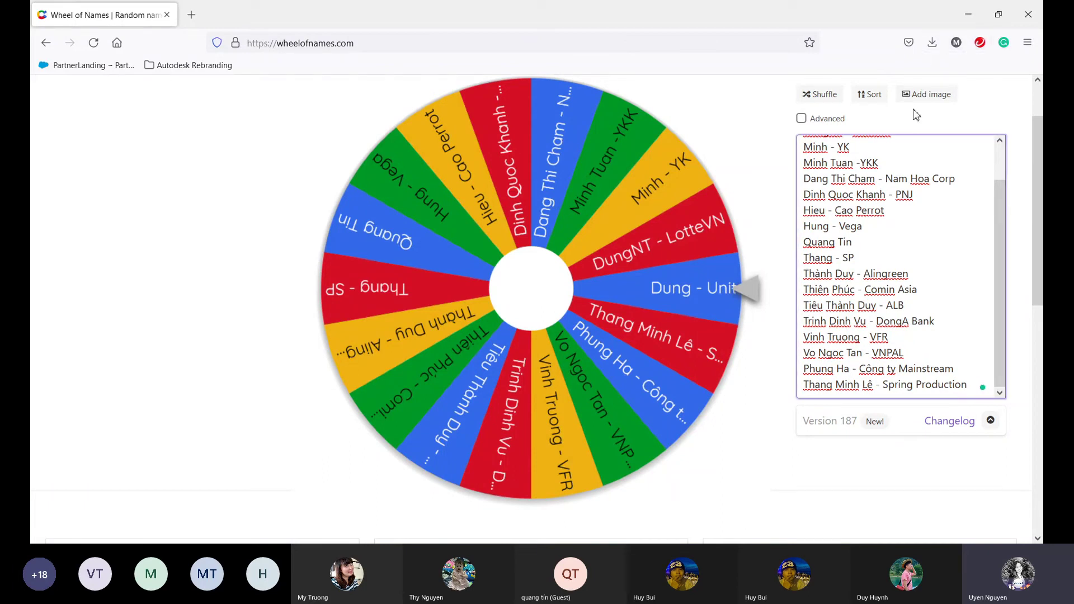
{"action": "scroll", "coordinate": [904, 144], "scroll_direction": "up", "scroll_amount": 2}
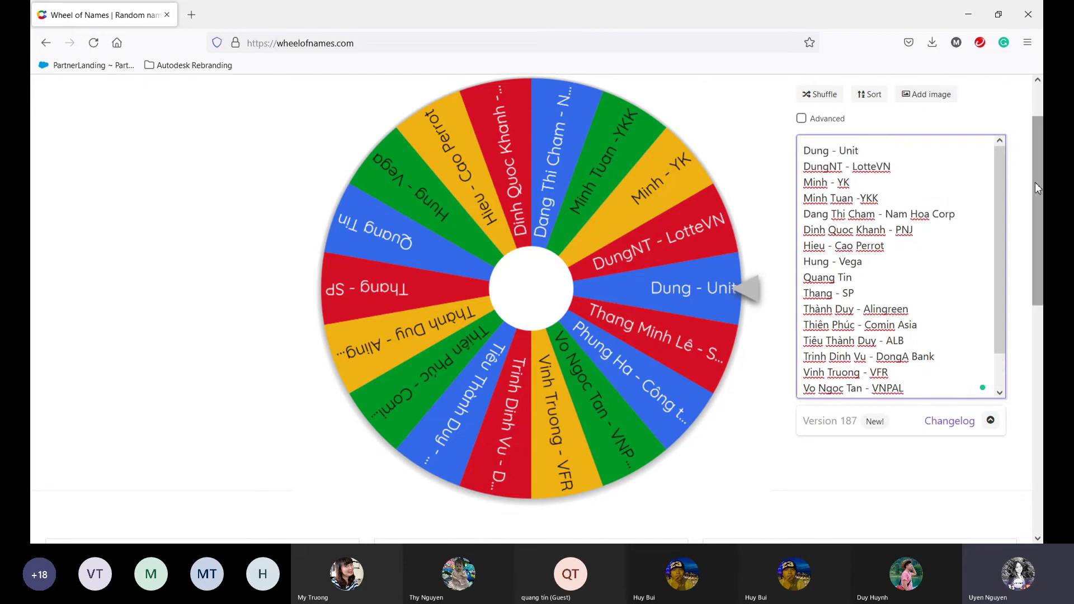
{"action": "left_click_drag", "start_coordinate": [1034, 182], "coordinate": [1033, 128]}
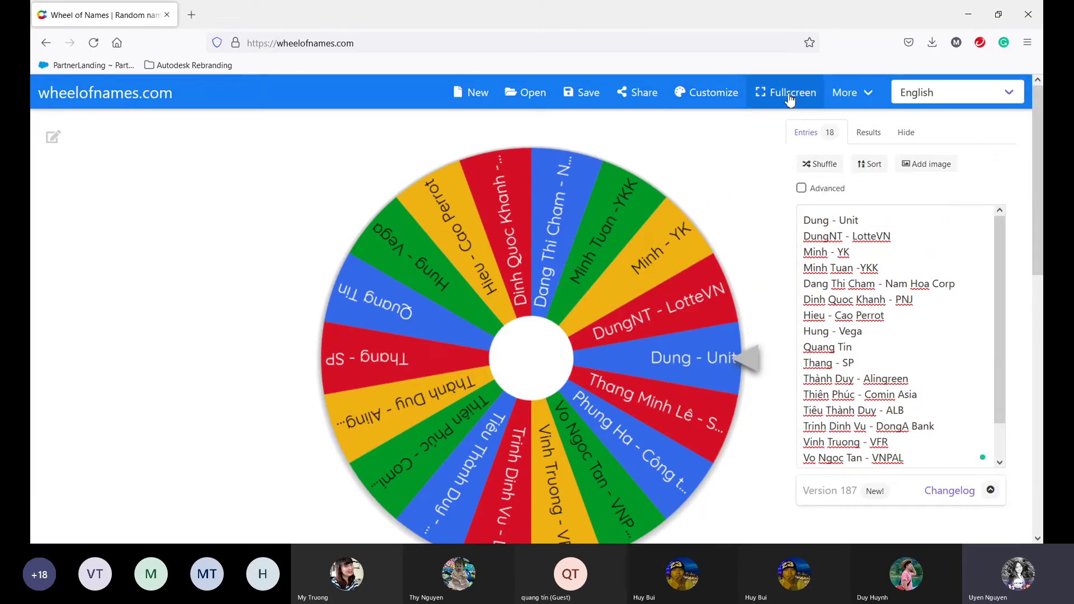
Step: Spin the Wheel of Names in fullscreen and keep the first winner's entry on the wheel
{"action": "left_click", "coordinate": [788, 97]}
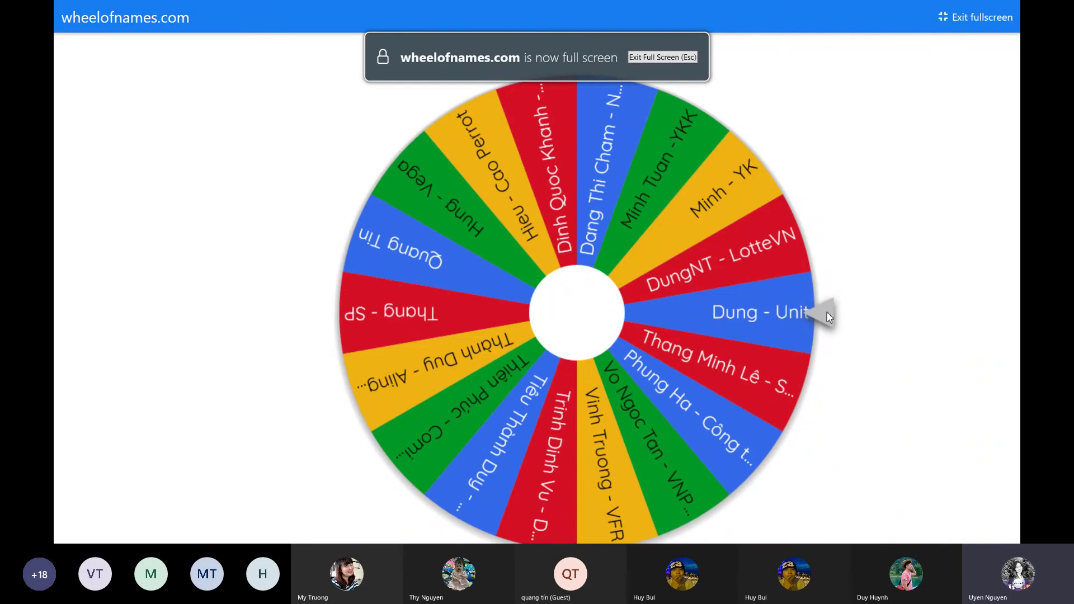
{"action": "key", "text": "ctrl+Return"}
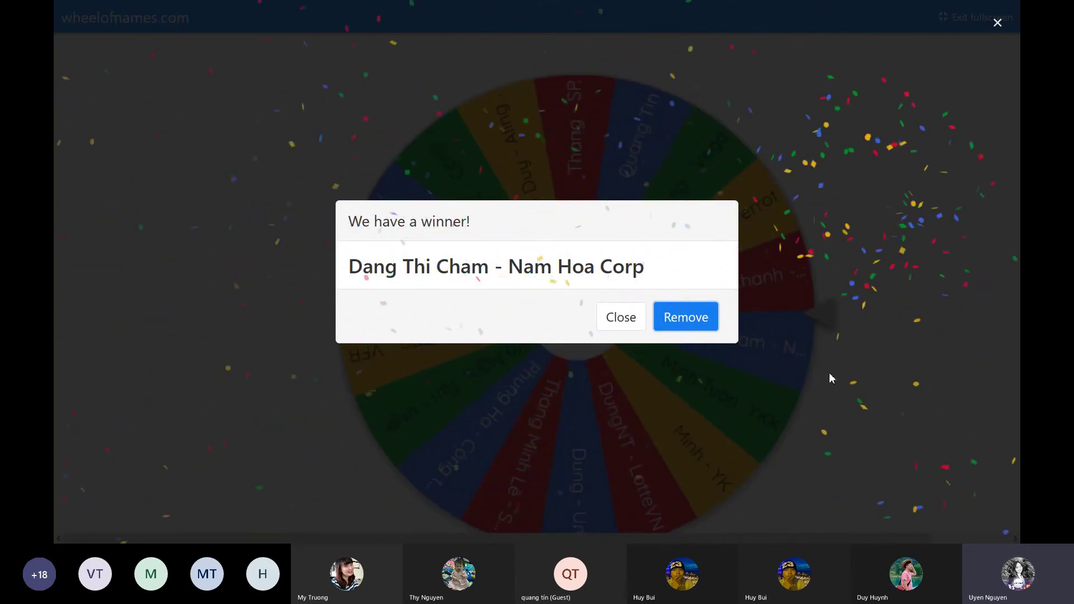
{"action": "left_click", "coordinate": [632, 320]}
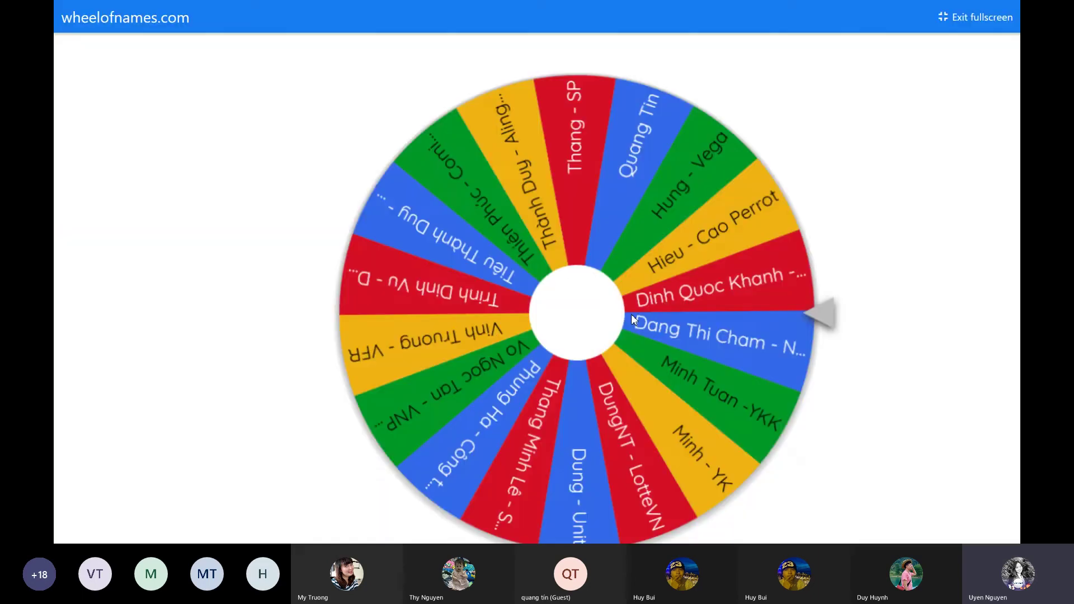
Step: Spin again for a second winner, keep that entry too, and exit fullscreen
{"action": "left_click", "coordinate": [827, 317]}
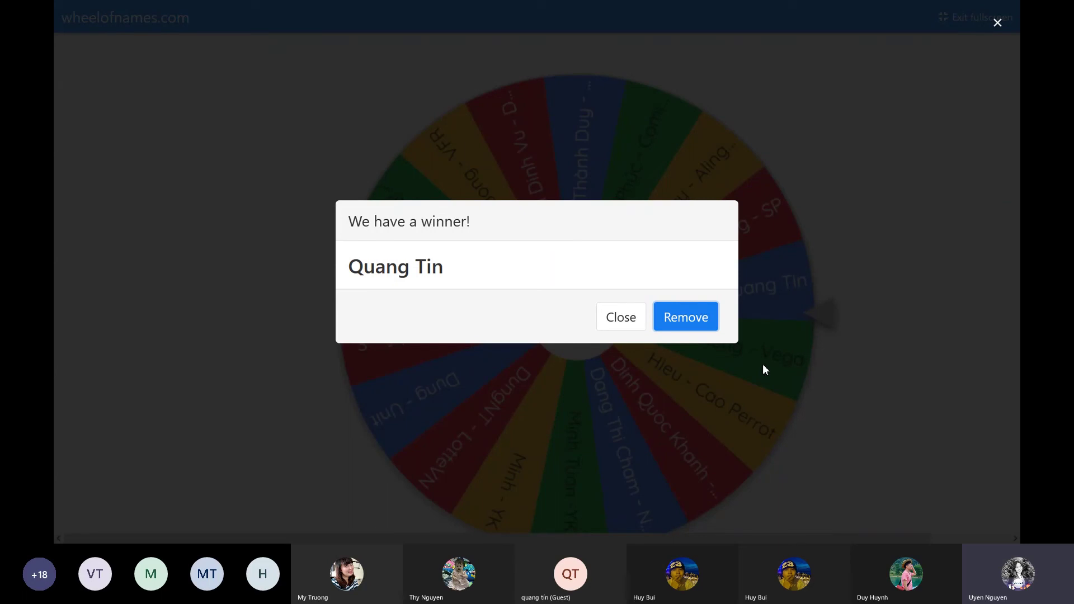
{"action": "left_click", "coordinate": [635, 326]}
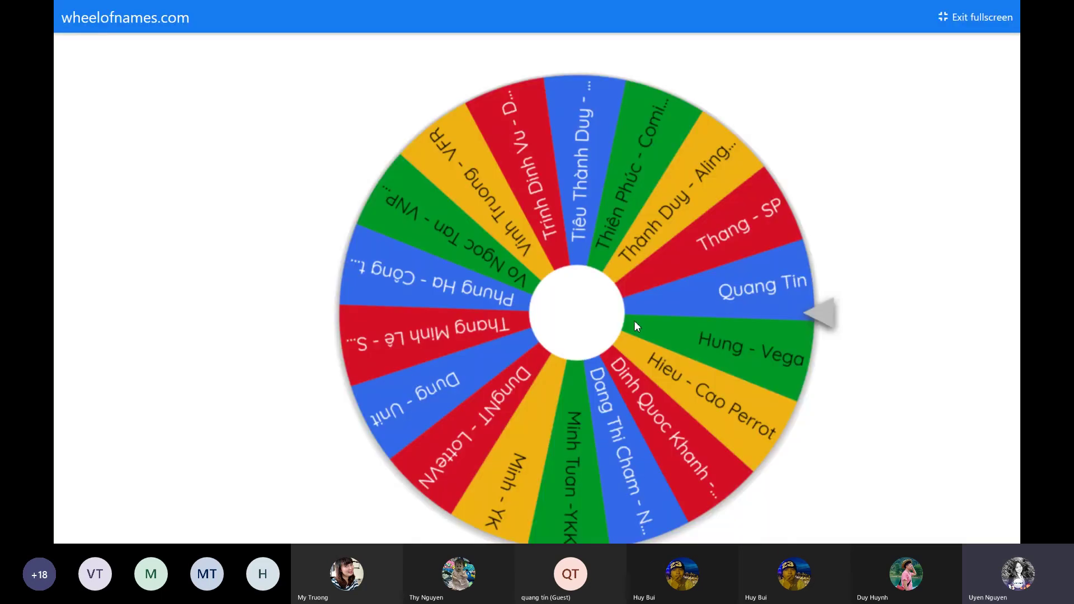
{"action": "left_click", "coordinate": [973, 23]}
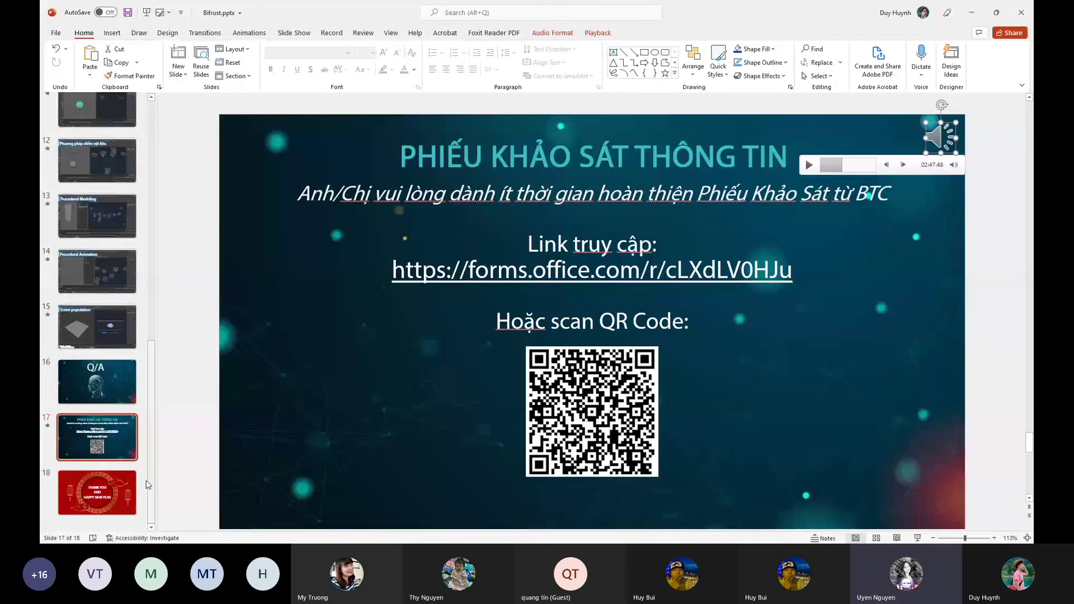
Step: Present slide 17's survey and the closing 'Thank You and Happy New Year' slide, then end the show
{"action": "key", "text": "shift+F5"}
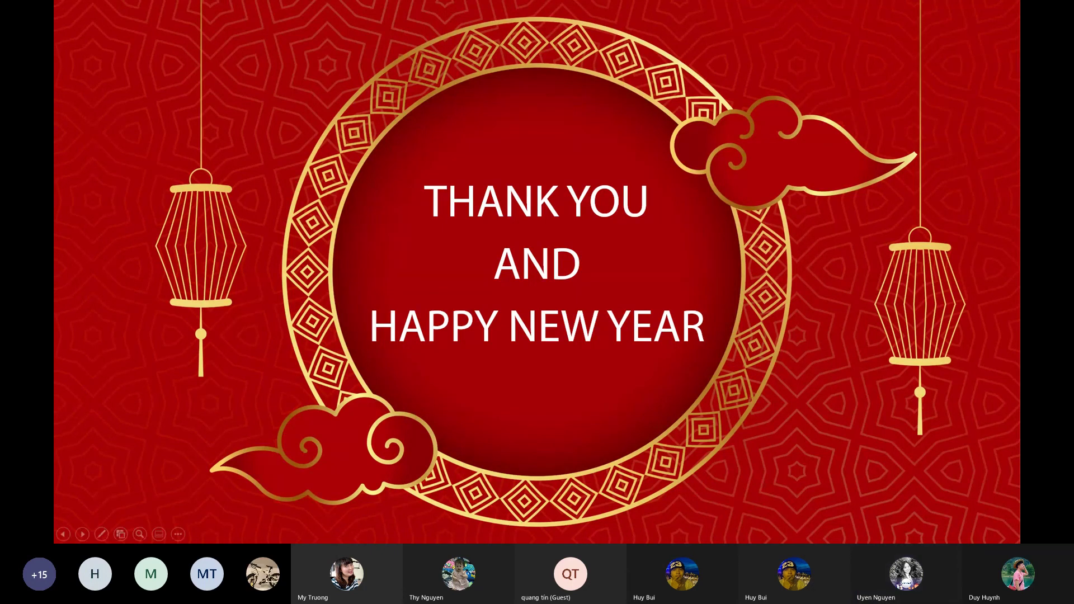
{"action": "key", "text": "Escape"}
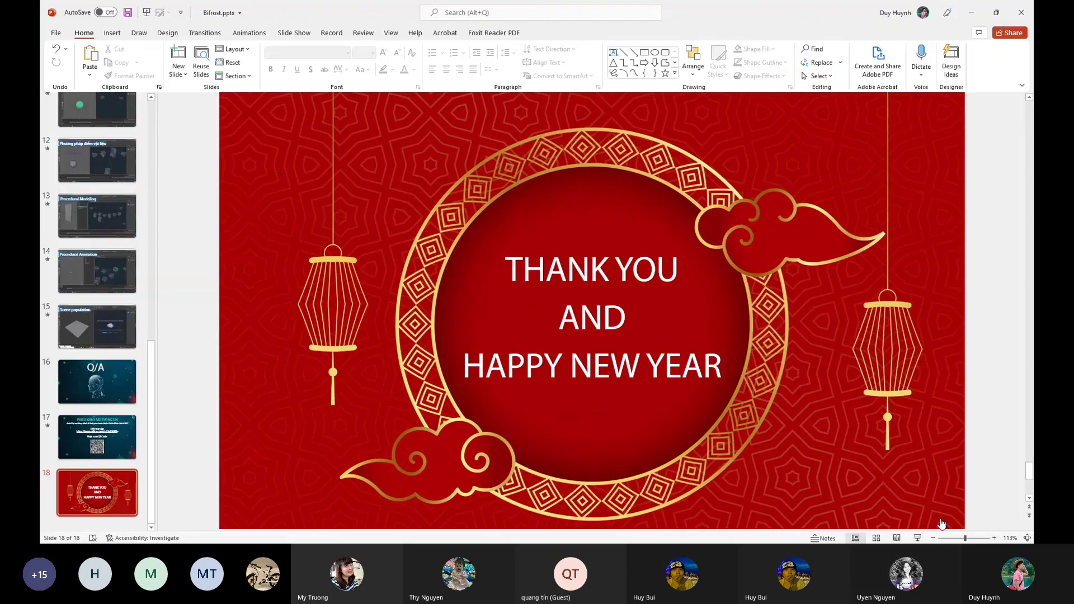